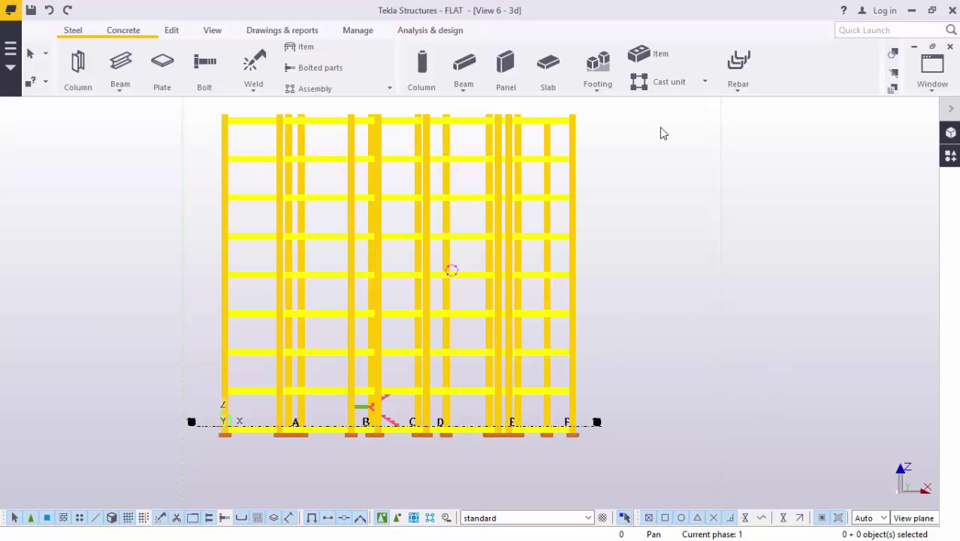
- Switch the 3D model view to a plan, look around it, then switch back to 3D
scroll(285, 230, "up", 3)
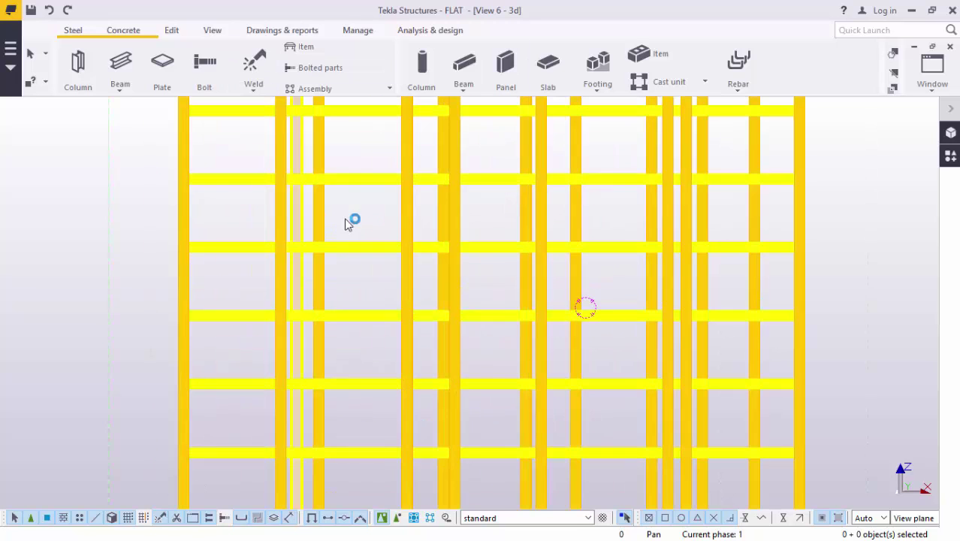
scroll(382, 320, "down", 6)
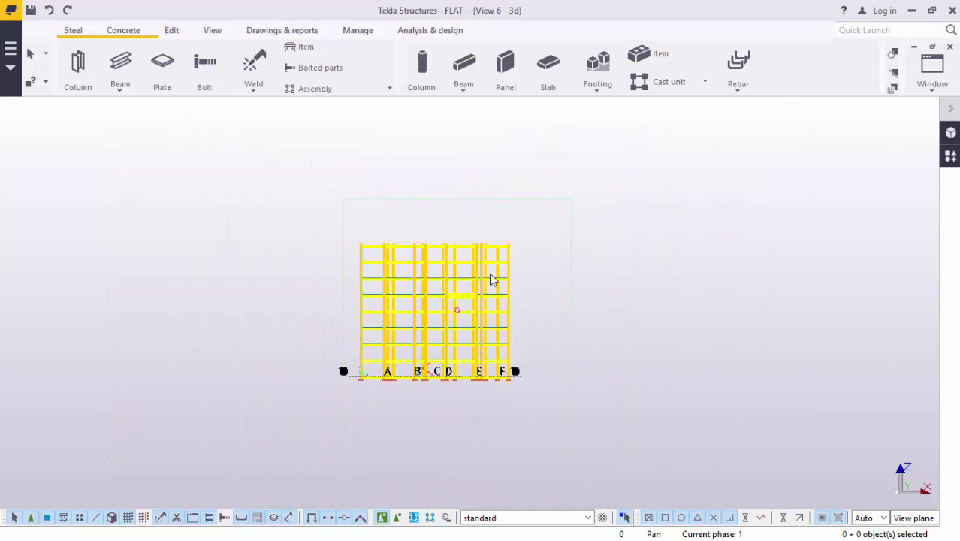
scroll(476, 229, "up", 2)
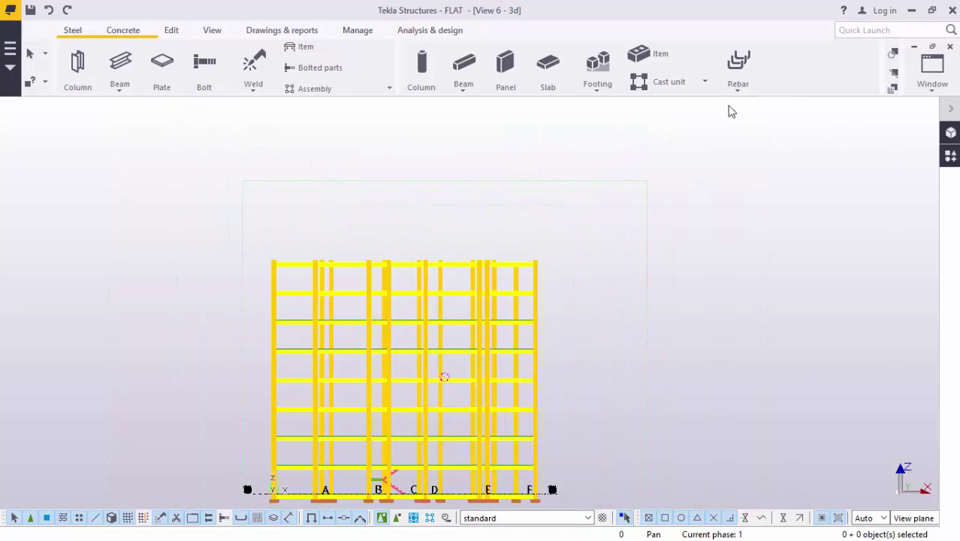
left_click(213, 32)
left_click(536, 53)
scroll(454, 385, "up", 2)
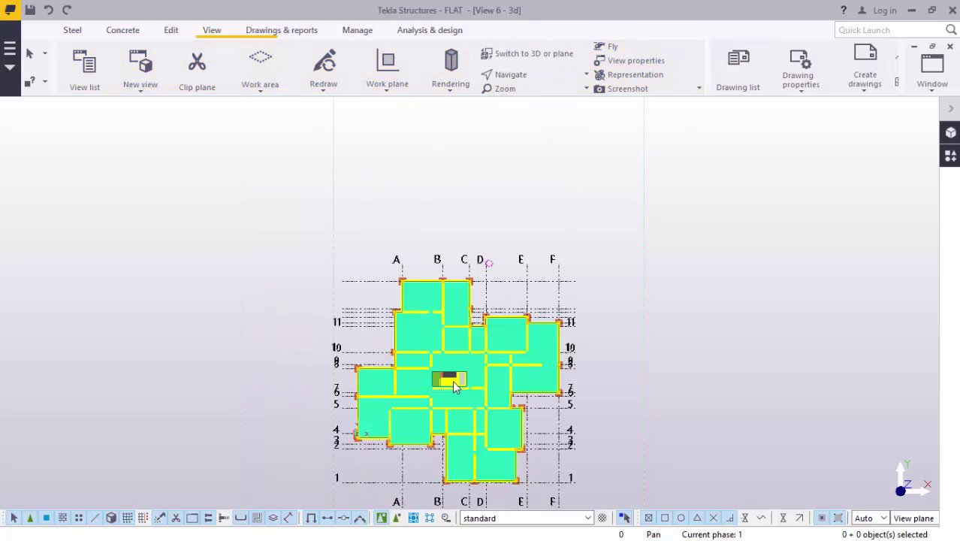
scroll(454, 385, "up", 5)
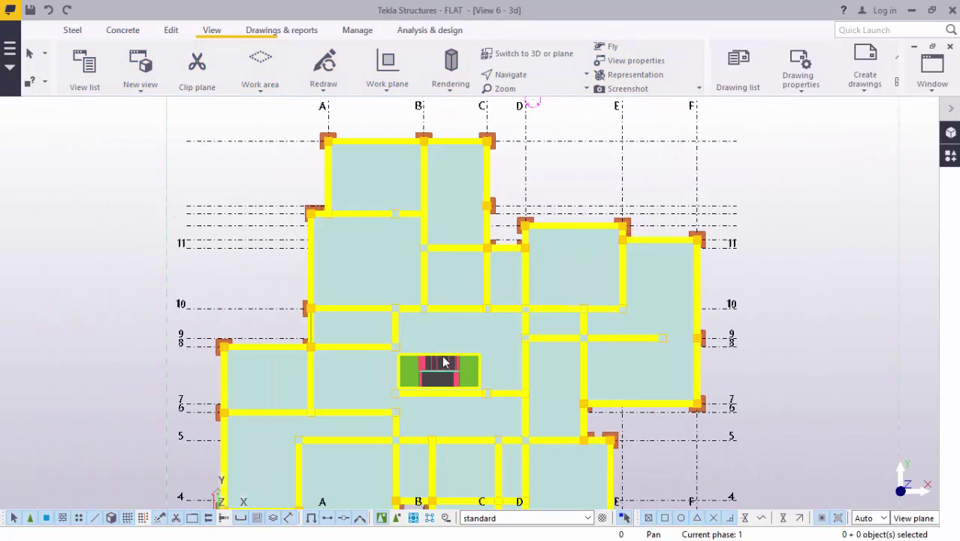
scroll(444, 364, "up", 4)
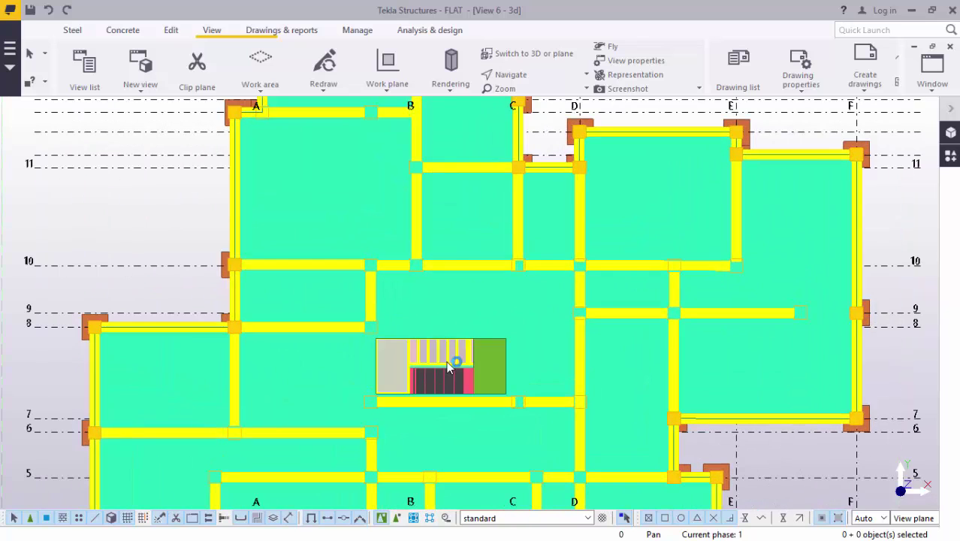
scroll(439, 337, "down", 2)
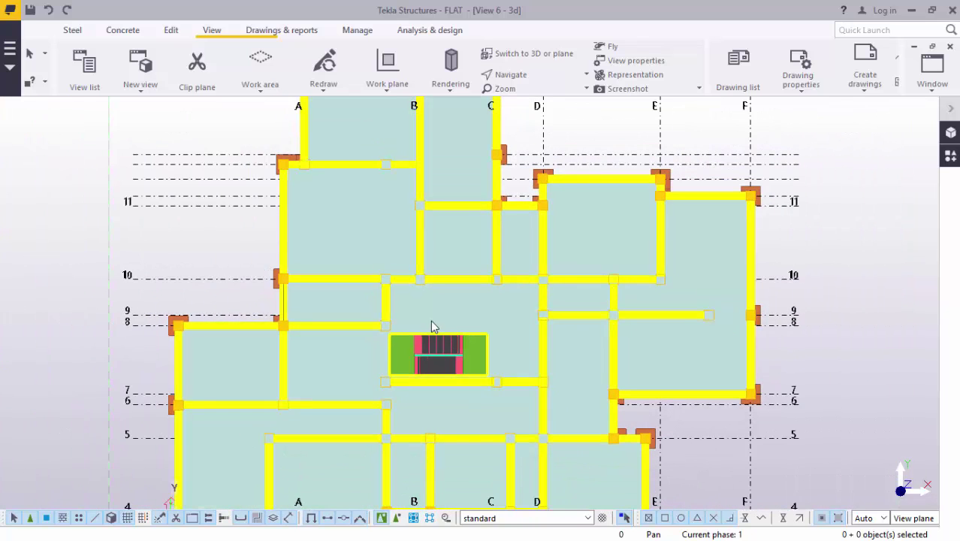
left_click(522, 54)
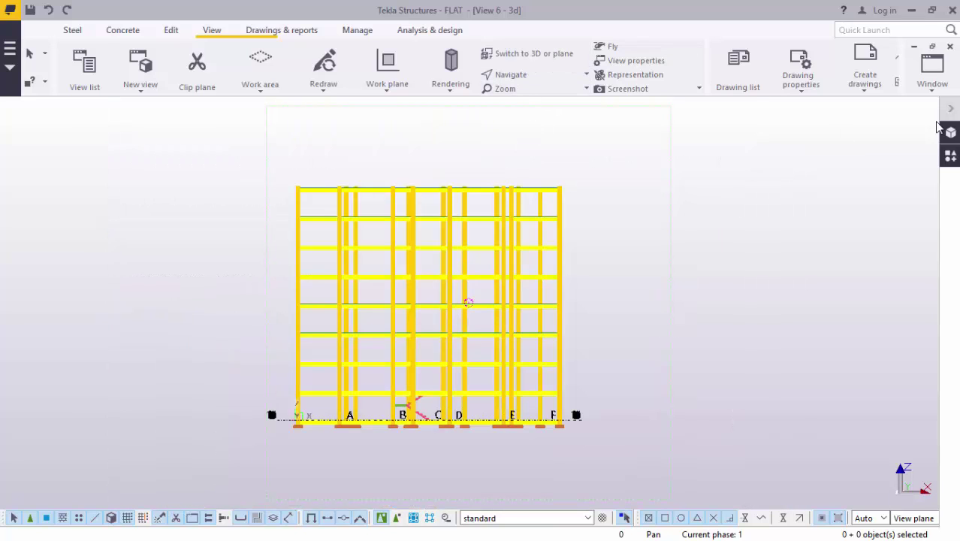
- Visit View 1 and the grid -3 elevation, then return to View 6 - 3d
left_click(931, 69)
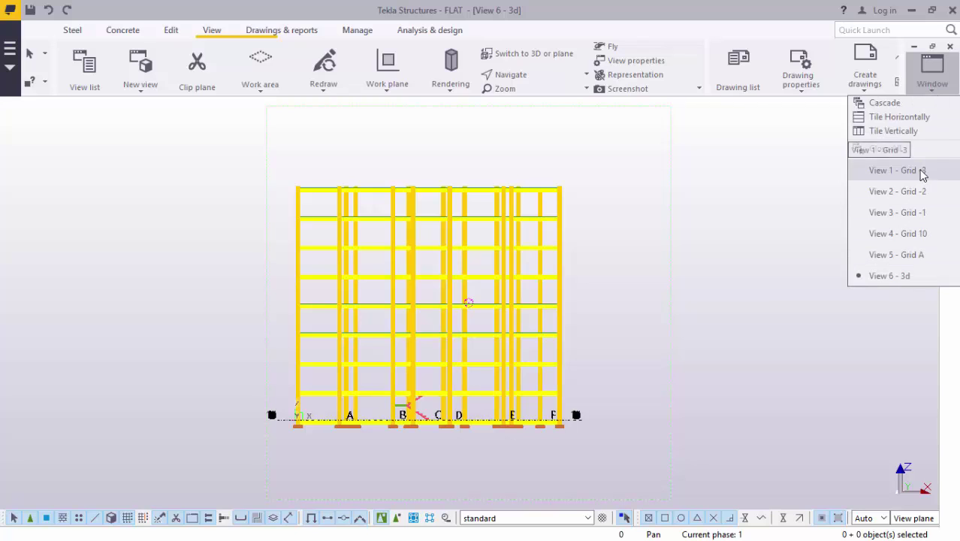
left_click(895, 276)
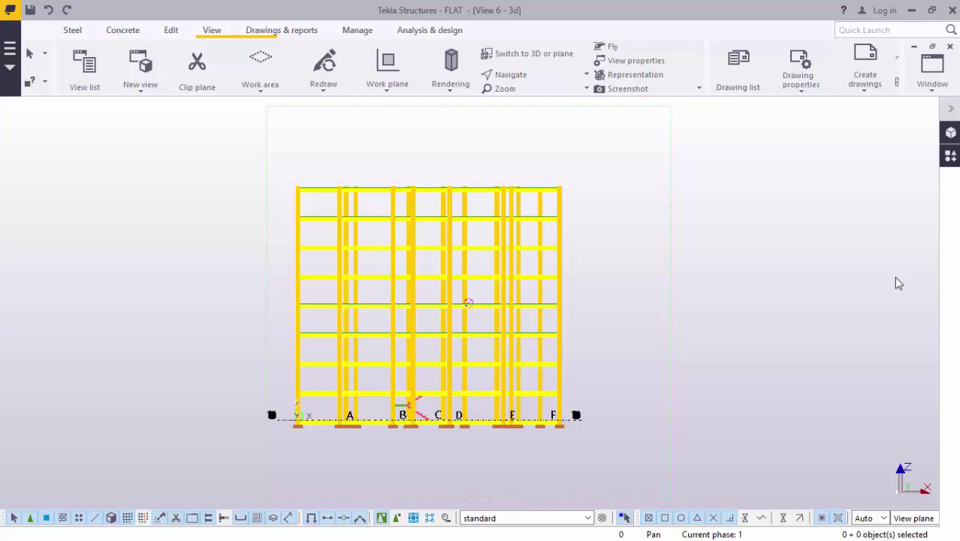
left_click(931, 69)
left_click(908, 184)
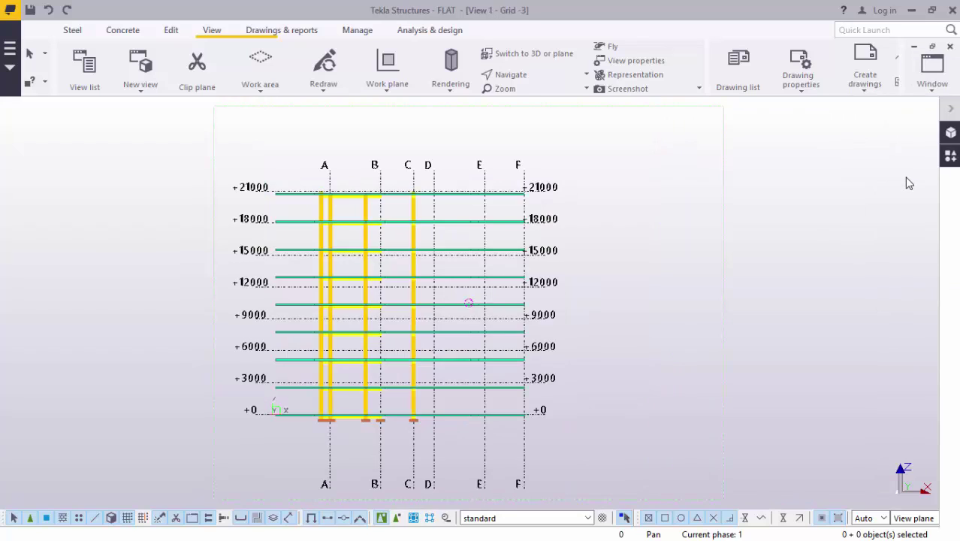
left_click(931, 69)
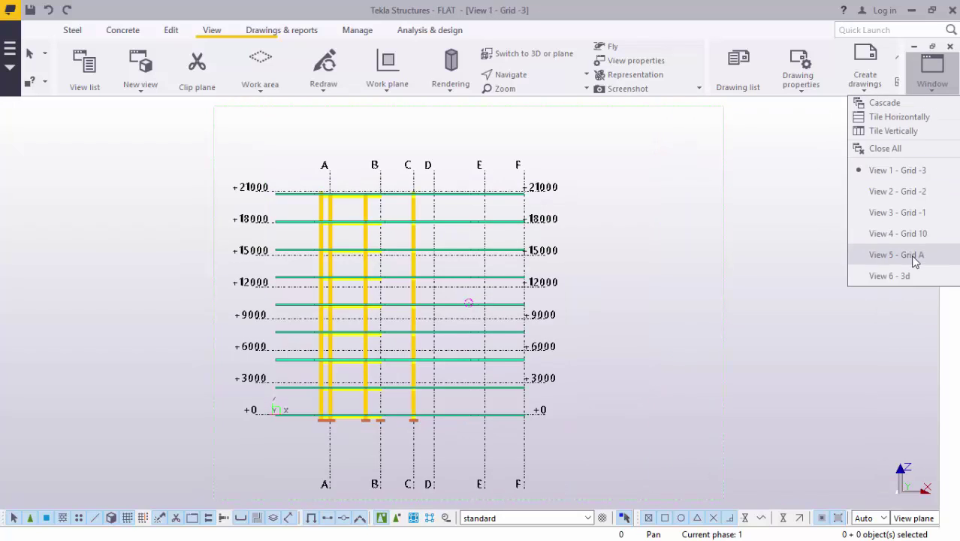
left_click(905, 277)
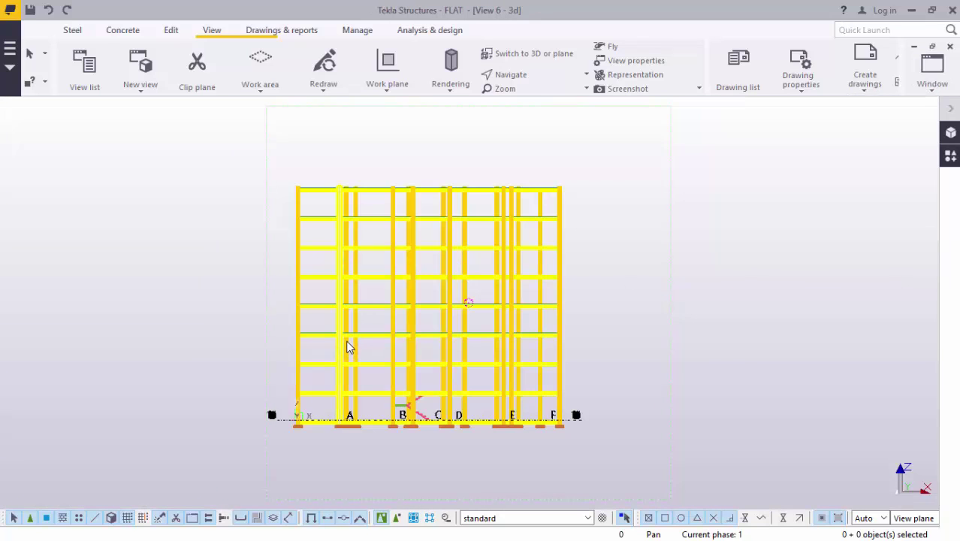
- Orbit the model with Rotate to an isometric view of the frame
scroll(347, 346, "up", 2)
scroll(503, 306, "up", 3)
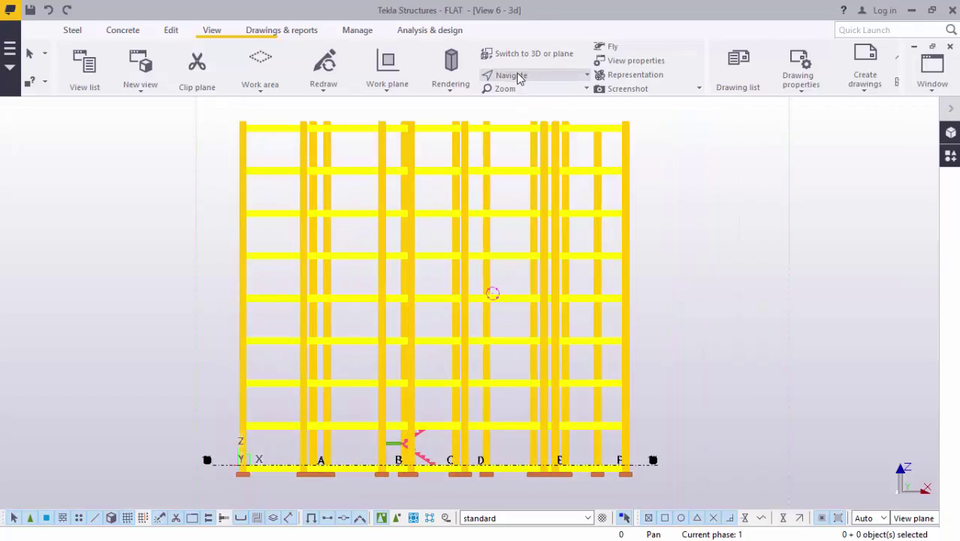
left_click(520, 78)
left_click(531, 99)
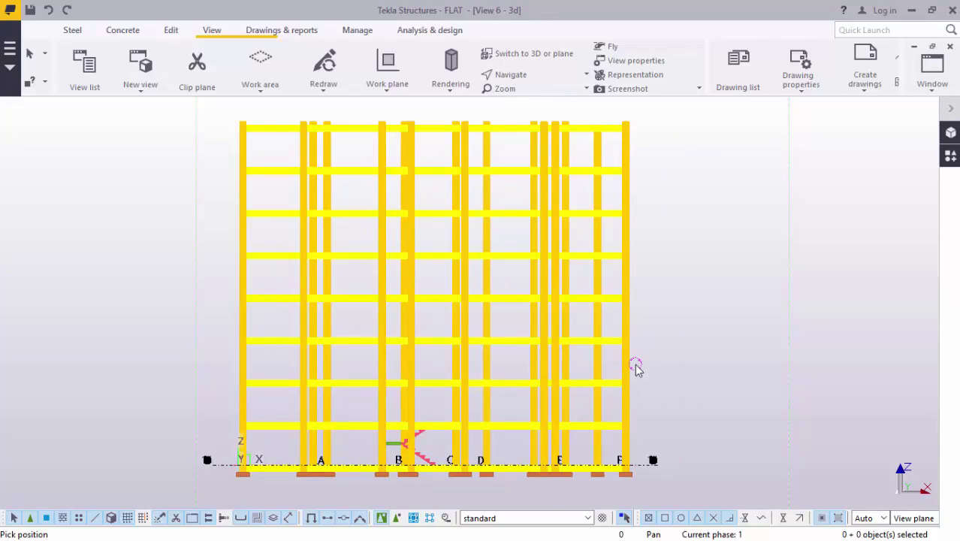
left_click_drag(635, 368, 545, 314)
- Interrupt the view-rotation command
scroll(395, 175, "up", 3)
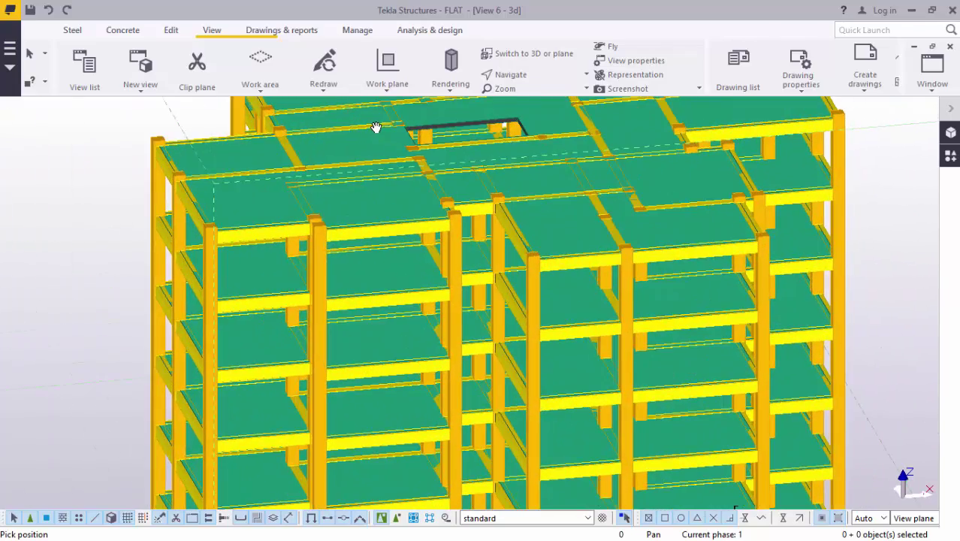
scroll(374, 125, "down", 4)
scroll(553, 194, "up", 3)
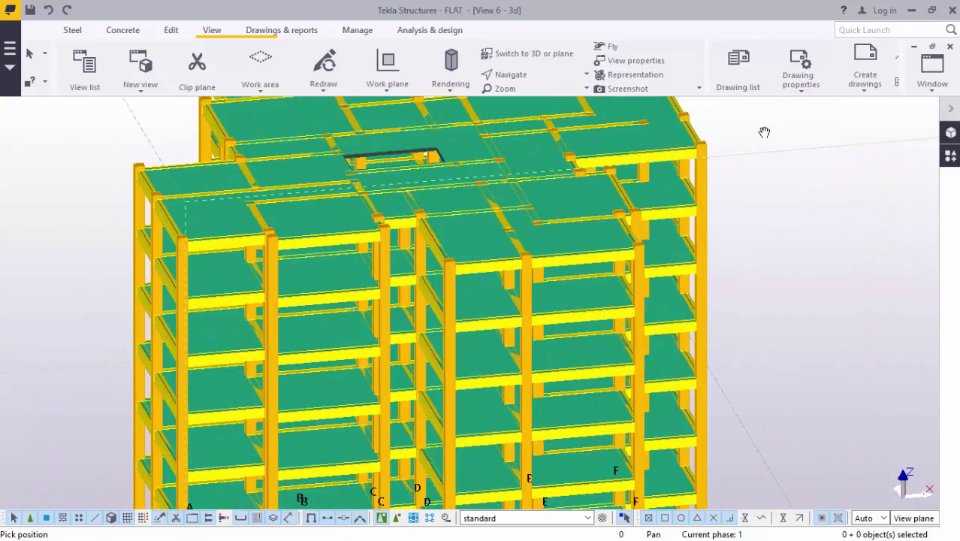
right_click(763, 131)
left_click(775, 138)
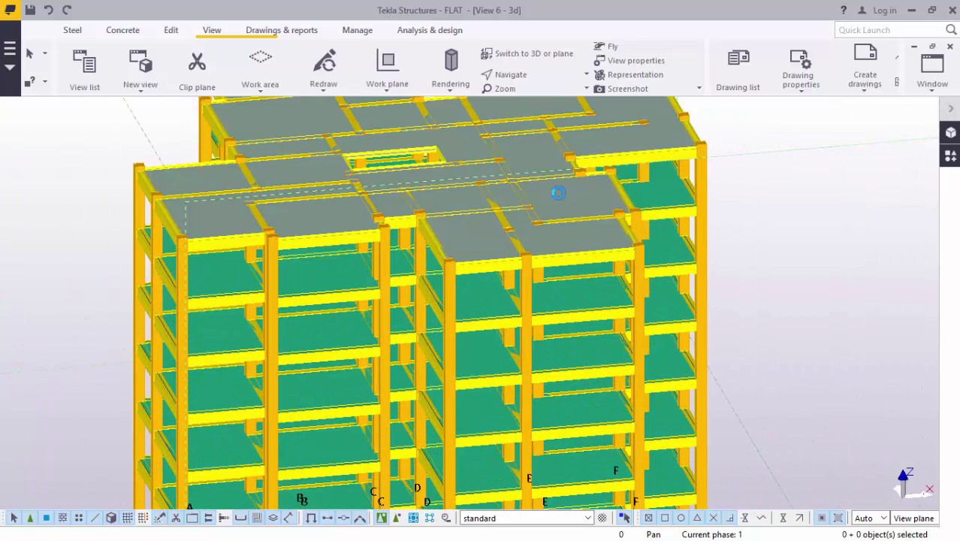
- Select the first four upper-floor slabs, starting with the top floor
left_click(561, 194)
left_click(576, 358, "ctrl")
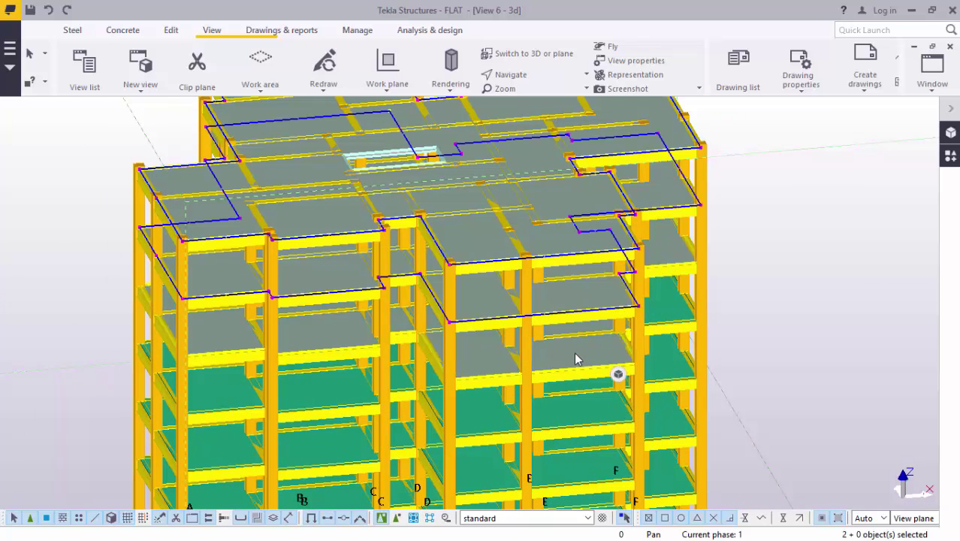
left_click(559, 421, "ctrl")
left_click(553, 152, "ctrl")
scroll(553, 196, "down", 3)
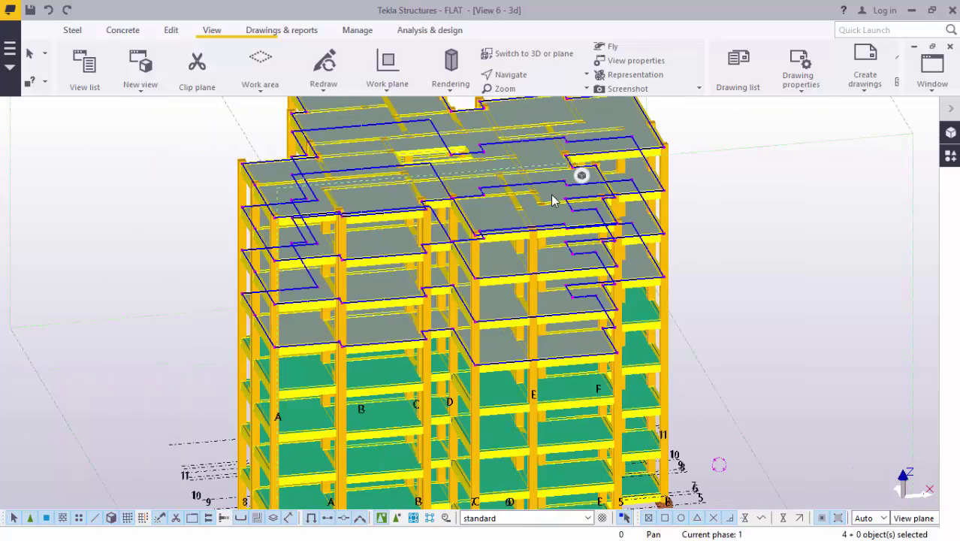
scroll(569, 324, "up", 5)
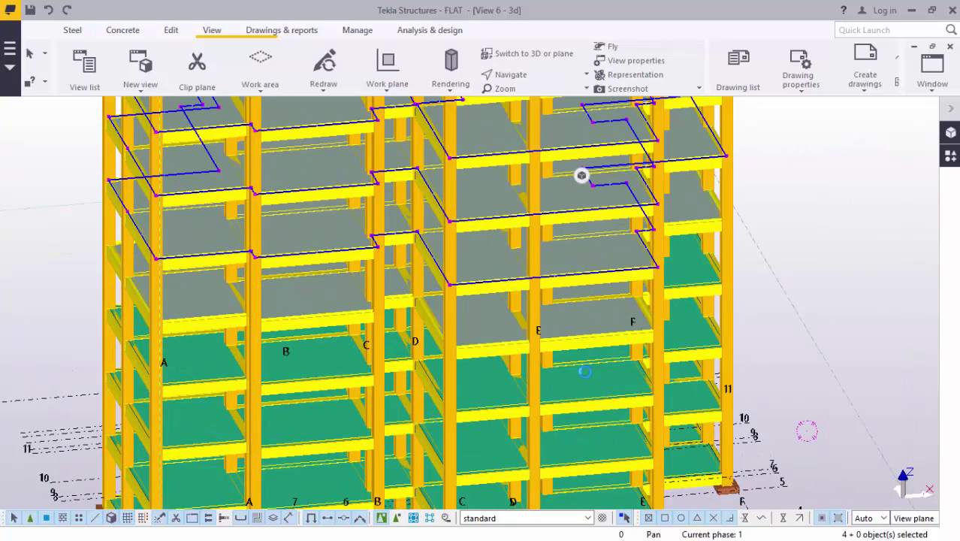
- Add four more slabs to the selection and delete all eight
left_click(583, 385, "ctrl")
left_click(580, 446, "ctrl")
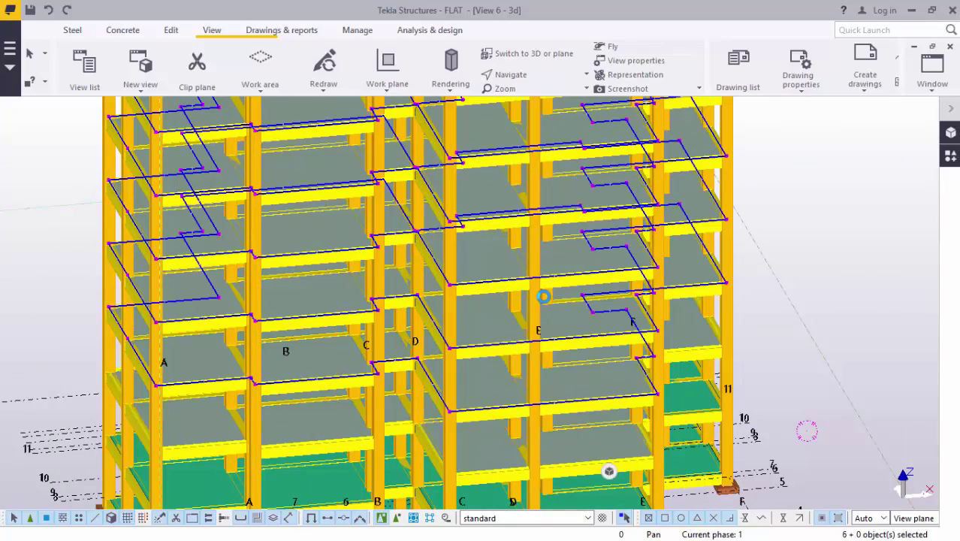
left_click(543, 296, "ctrl")
scroll(543, 296, "down", 3)
scroll(582, 421, "up", 4)
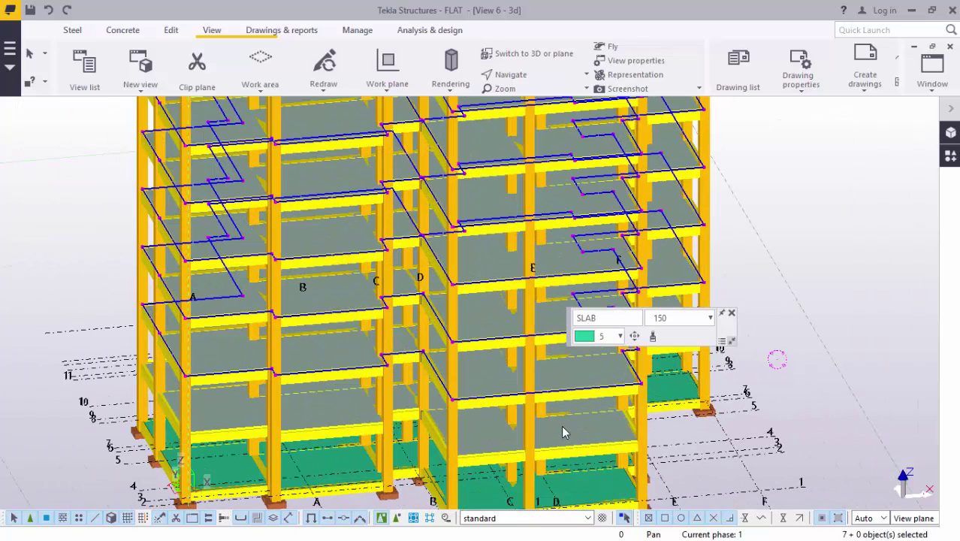
left_click(622, 415, "ctrl")
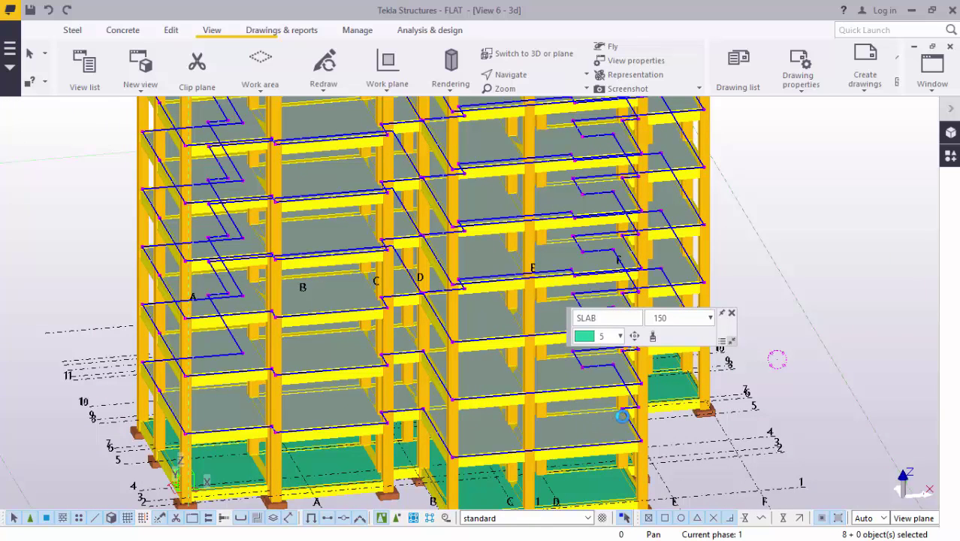
right_click(819, 178)
left_click(784, 248)
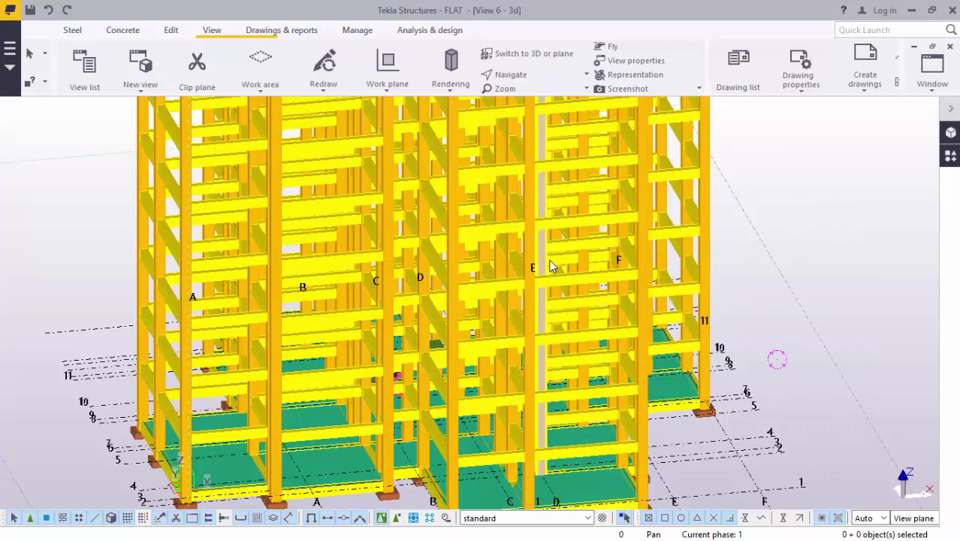
- Switch to plan view and zoom around the stair area
scroll(551, 266, "down", 6)
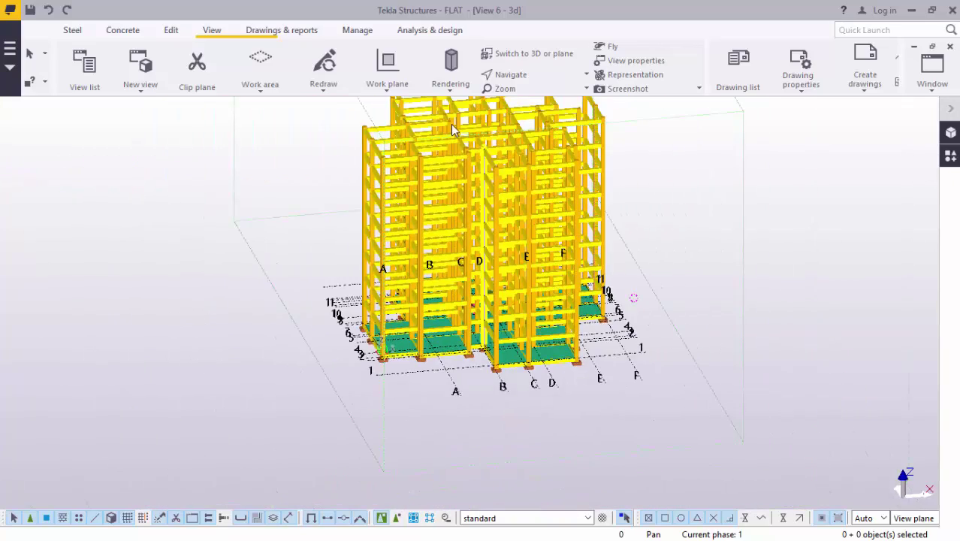
scroll(451, 124, "up", 3)
scroll(471, 389, "down", 1)
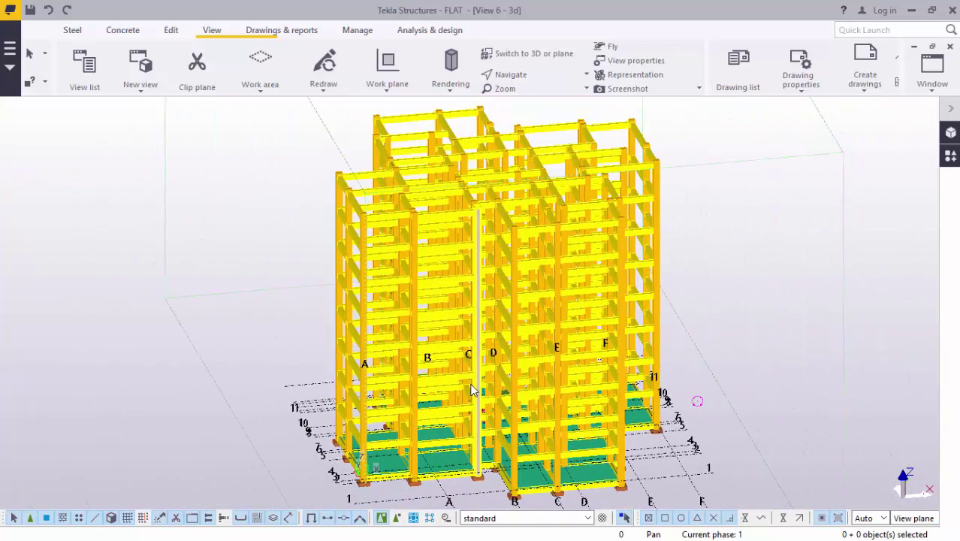
scroll(547, 428, "up", 4)
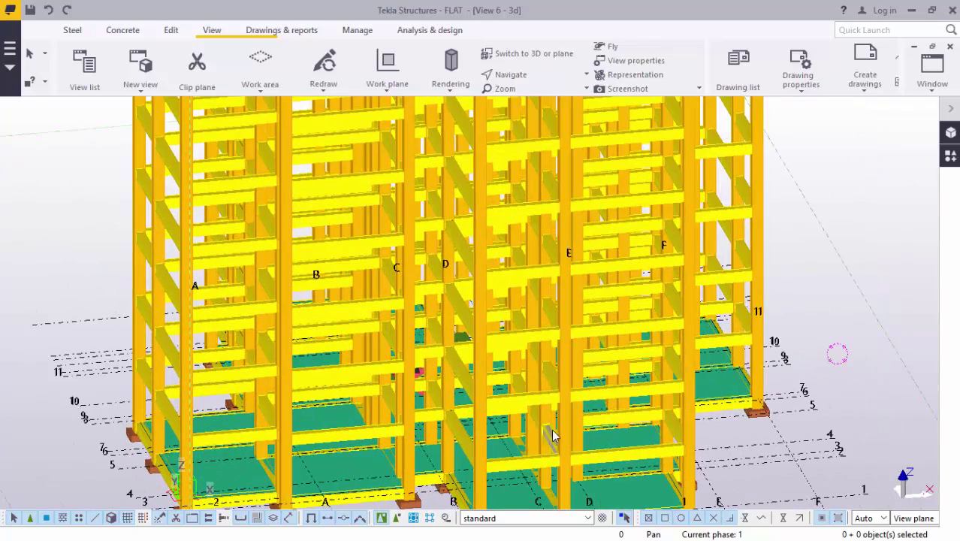
left_click(543, 55)
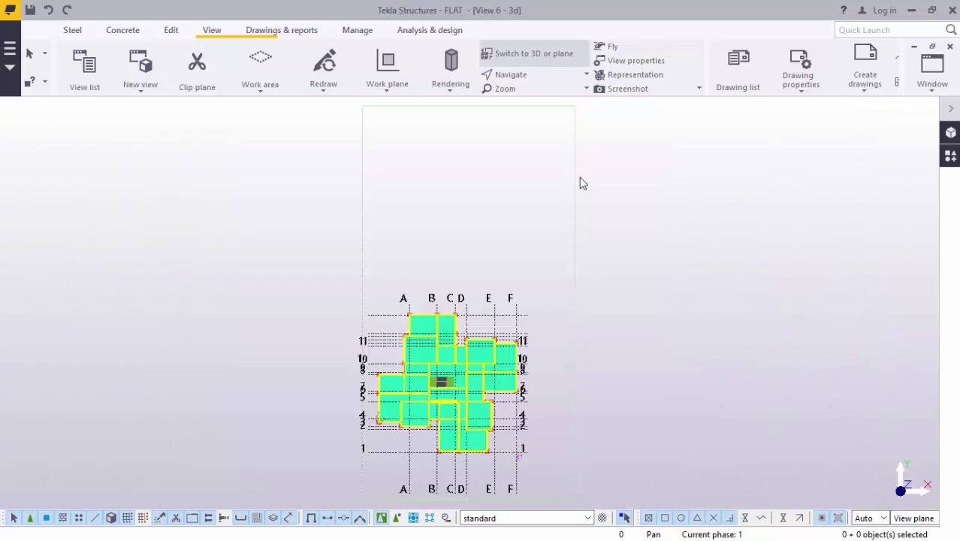
scroll(464, 417, "up", 1)
scroll(429, 360, "up", 8)
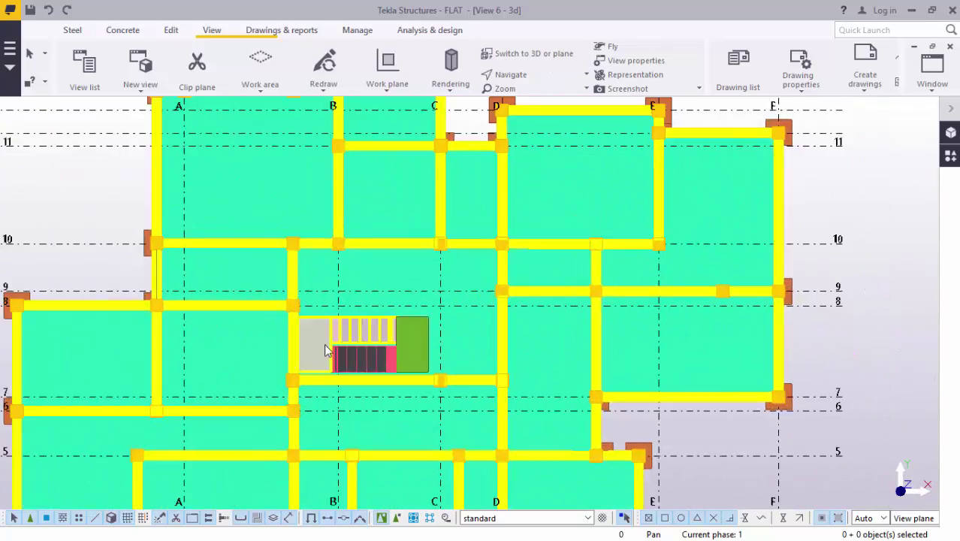
scroll(360, 320, "down", 5)
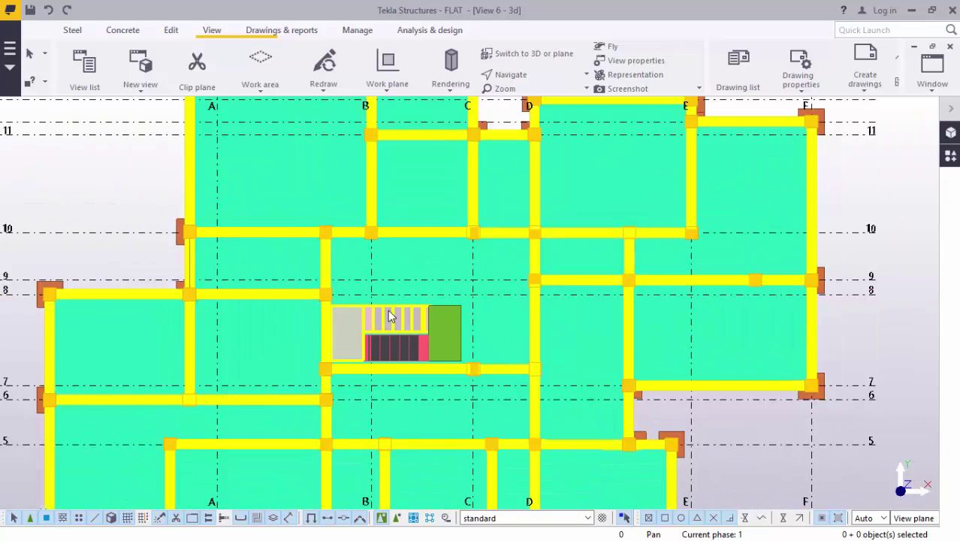
scroll(389, 315, "down", 1)
scroll(619, 214, "up", 4)
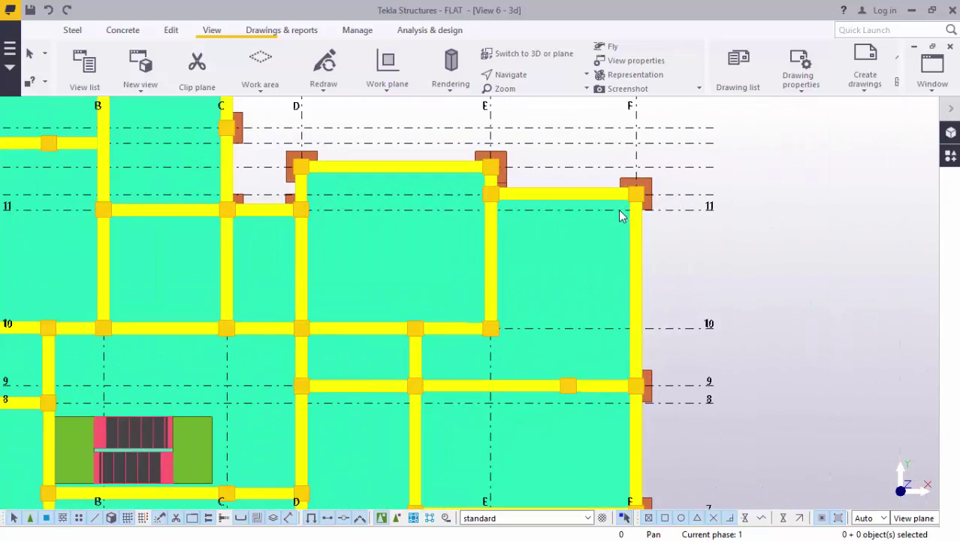
scroll(572, 266, "down", 5)
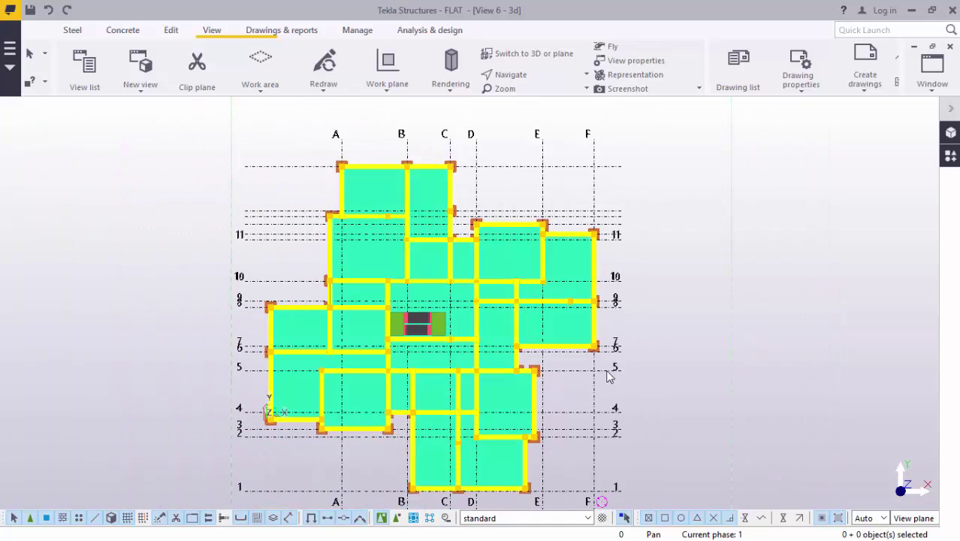
- Return to 3D and zoom in on the ground-floor slabs
left_click(518, 57)
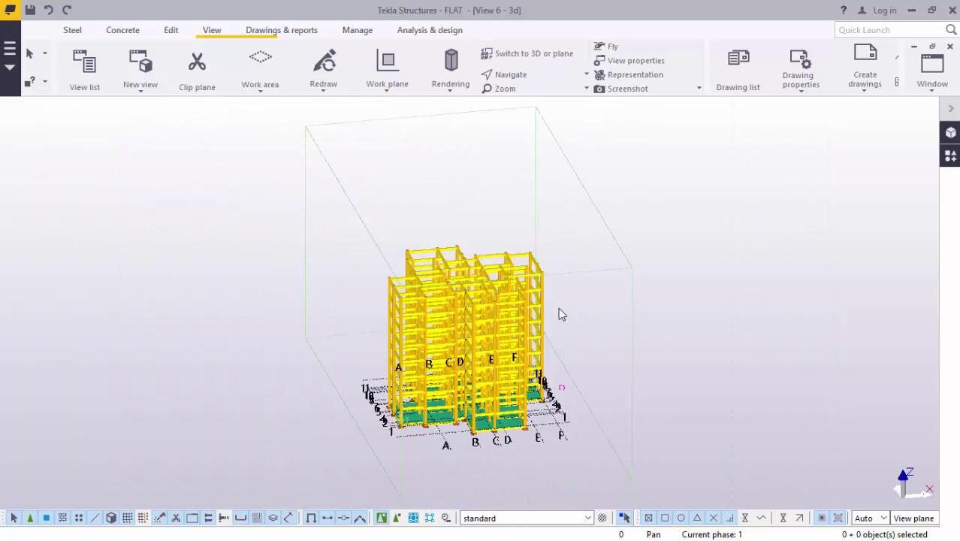
scroll(511, 382, "up", 5)
scroll(510, 382, "up", 4)
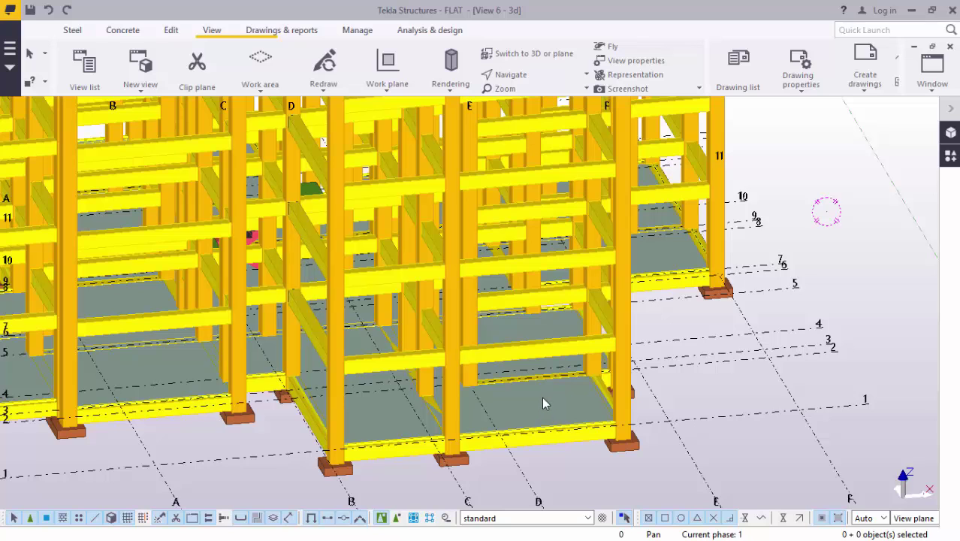
- Select the ground-floor slab and start the Copy command
left_click(542, 397)
right_click(706, 396)
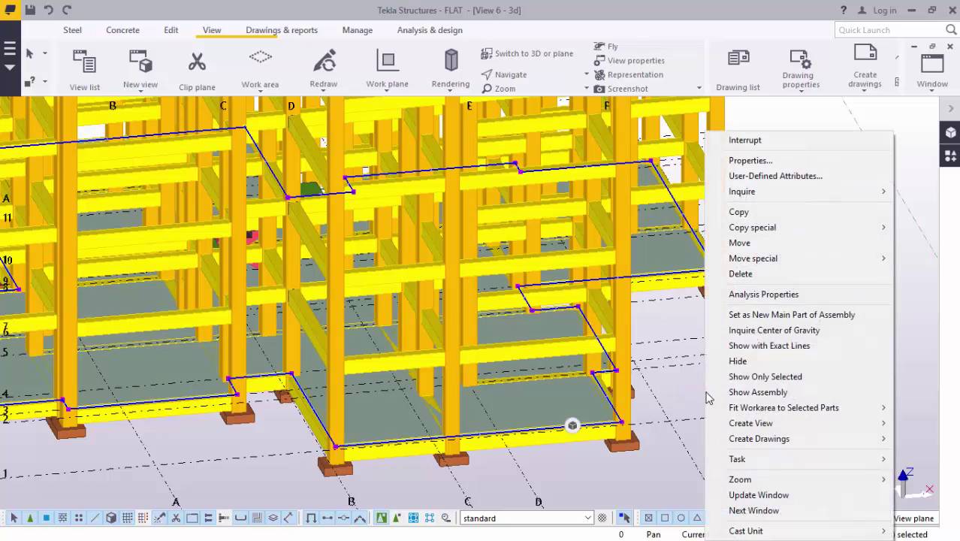
left_click(765, 211)
scroll(644, 419, "up", 5)
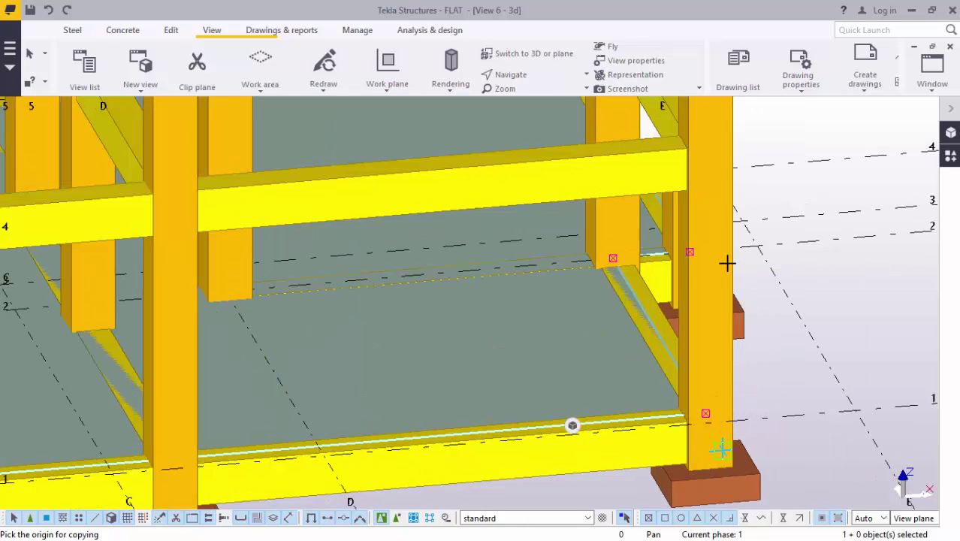
- Orbit the view to expose the beam-column corner, then end rotating
left_click(521, 76)
left_click(534, 98)
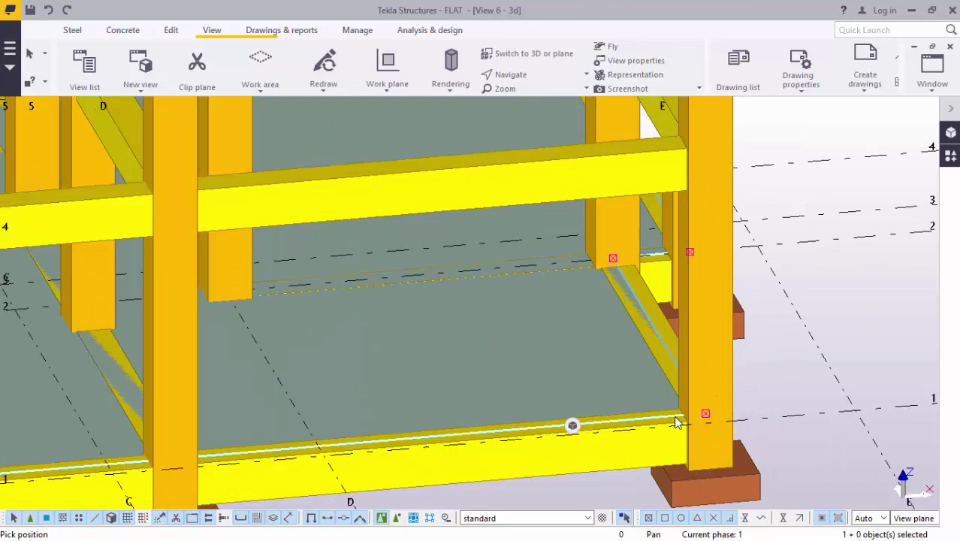
left_click_drag(678, 418, 792, 278)
right_click(811, 289)
left_click(812, 291)
- Place the slab copy one storey up and interrupt the copy command
scroll(701, 432, "up", 5)
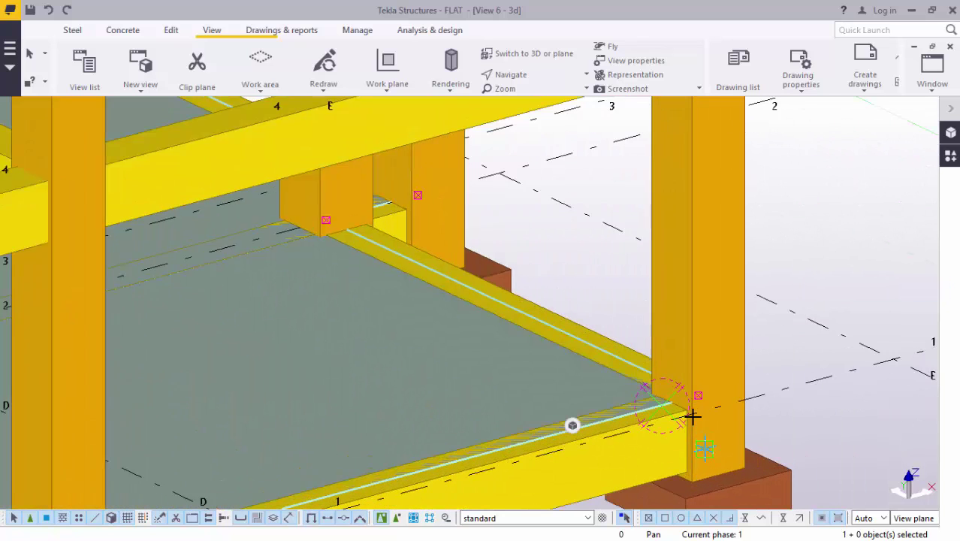
scroll(690, 411, "up", 2)
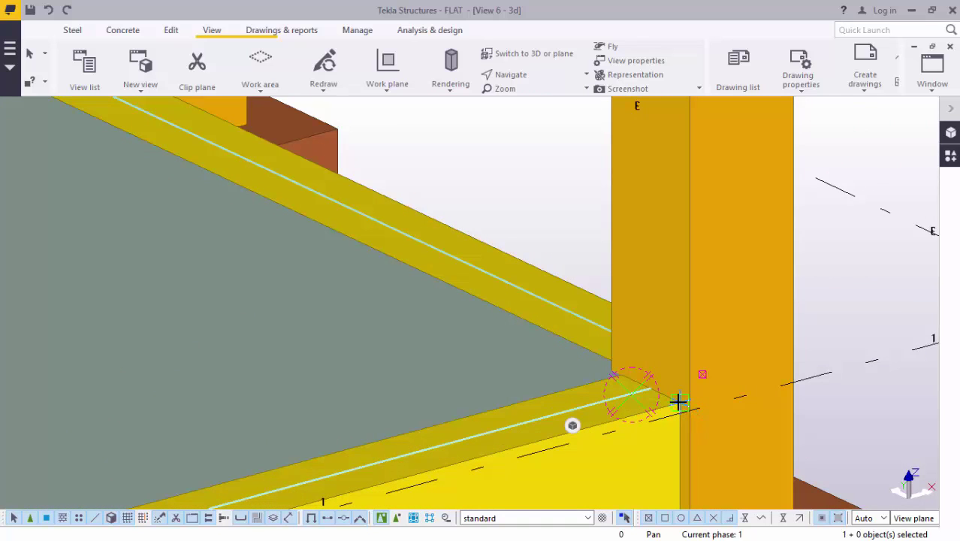
scroll(678, 401, "up", 3)
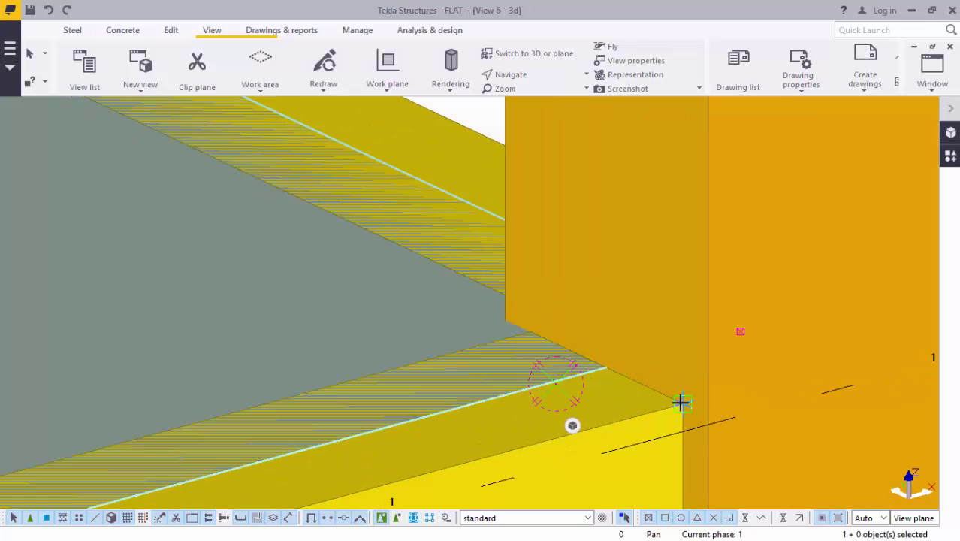
scroll(652, 410, "down", 6)
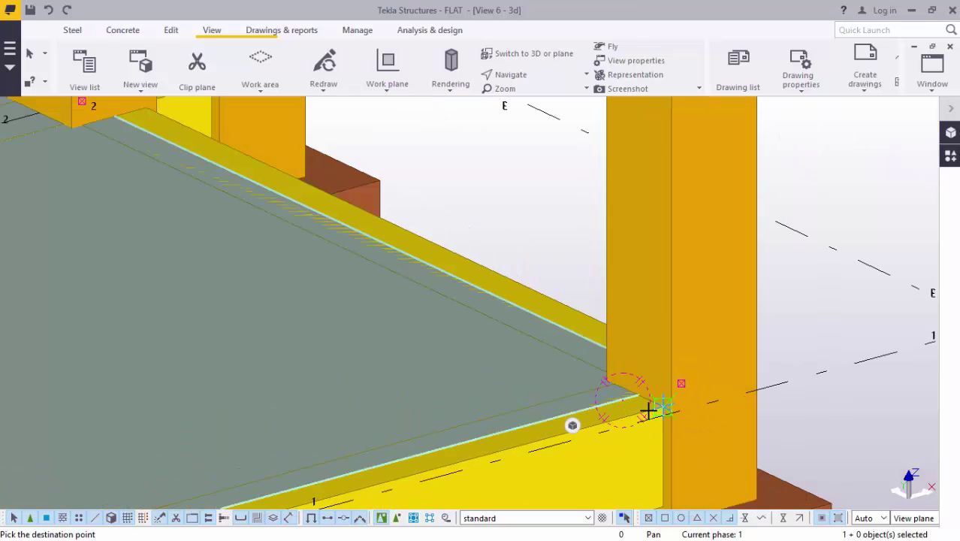
scroll(673, 235, "up", 6)
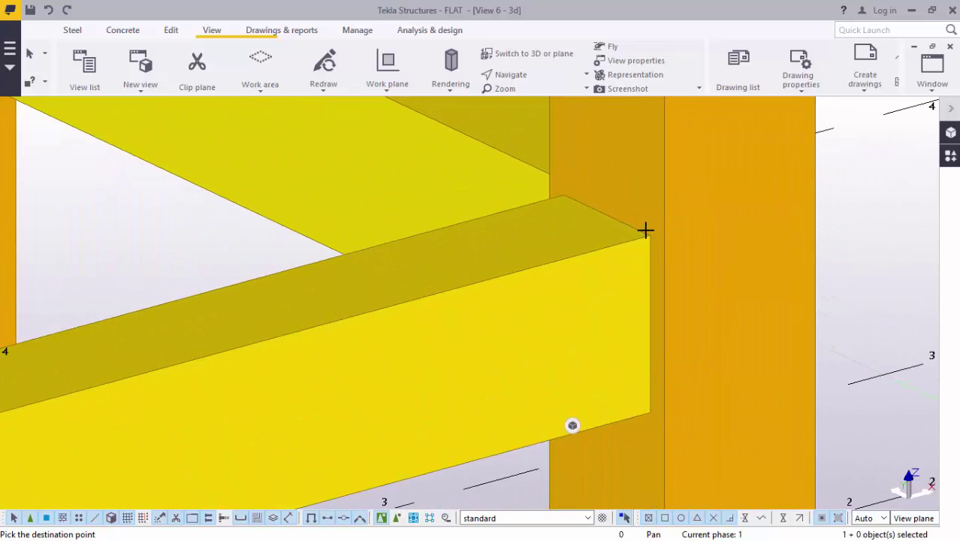
right_click(750, 186)
left_click(776, 189)
scroll(712, 294, "down", 8)
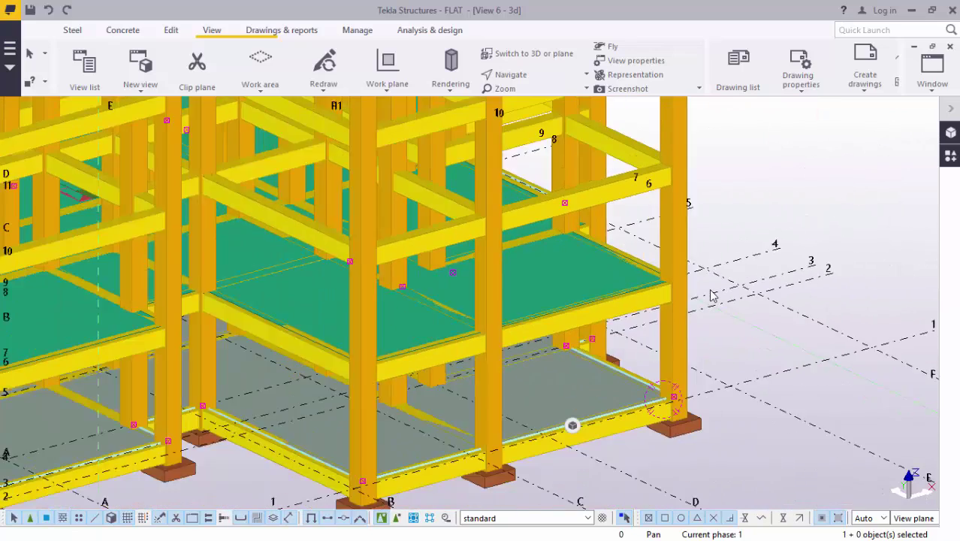
middle_click_drag(712, 294, 570, 298, "ctrl")
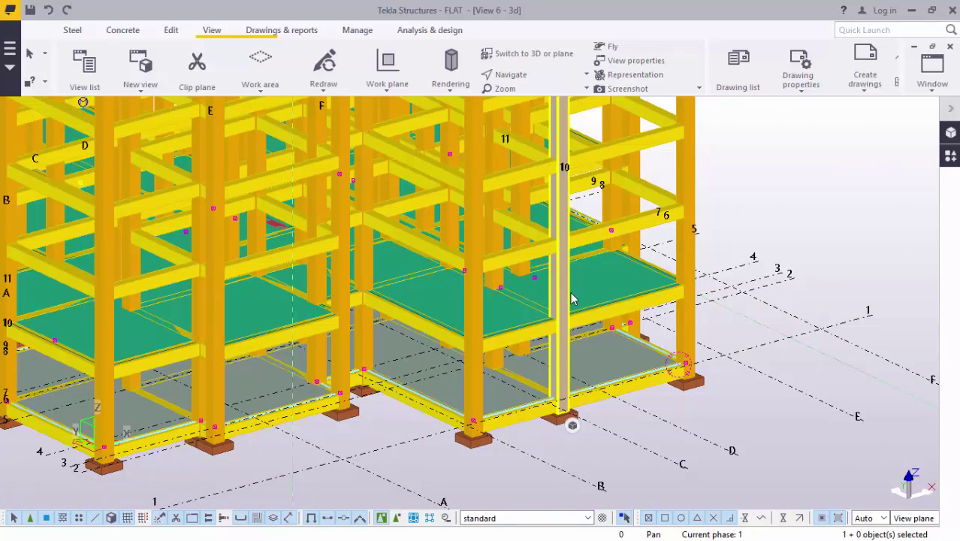
- Rotate the model with the mouse toward a front elevation of the frame
left_click(509, 74)
left_click(537, 104)
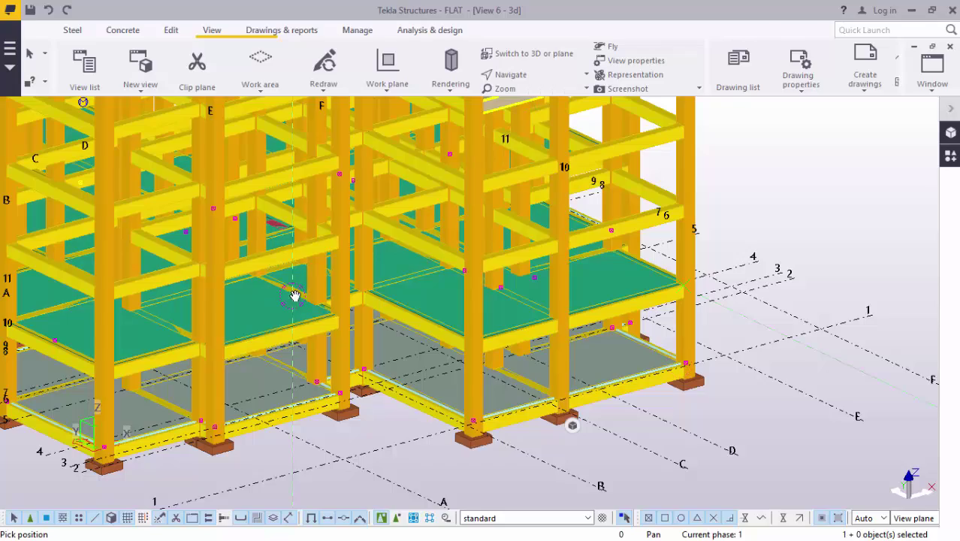
left_click_drag(295, 295, 431, 267)
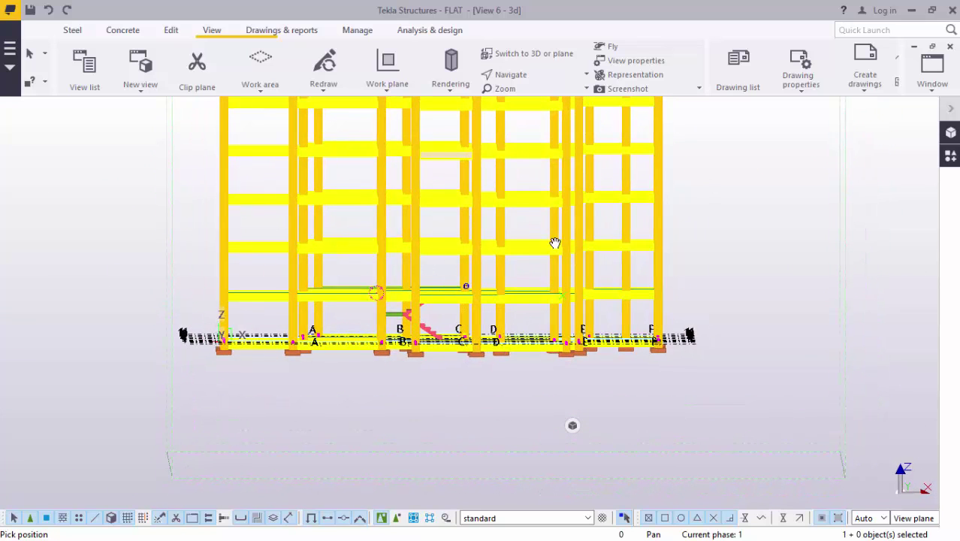
- Settle on the front elevation, end rotating, and switch to plan view
left_click_drag(553, 242, 553, 238)
right_click(736, 174)
left_click(752, 188)
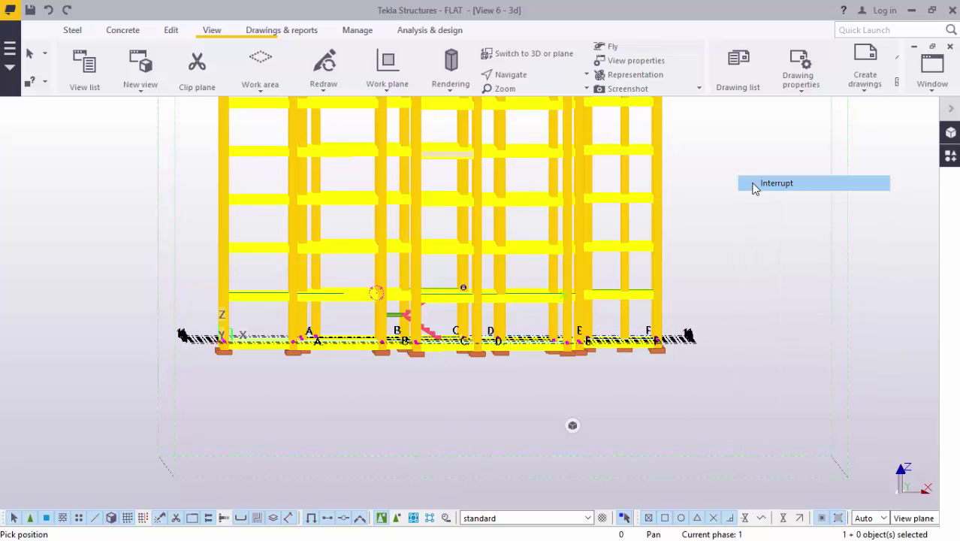
left_click(530, 54)
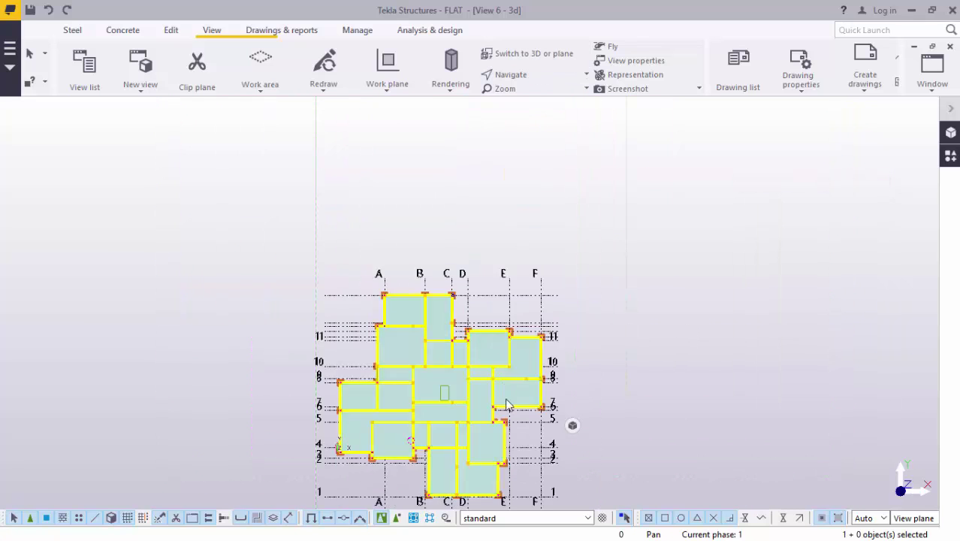
scroll(507, 409, "up", 8)
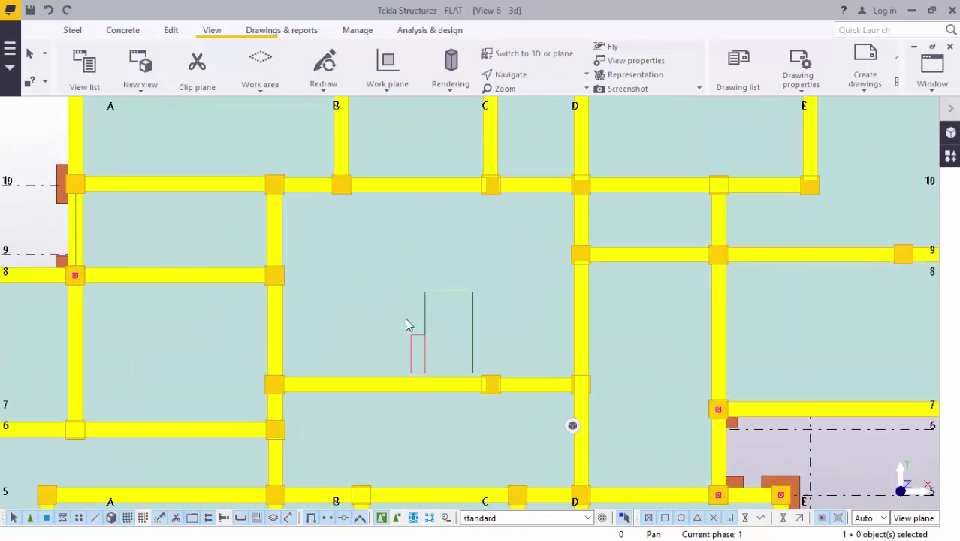
scroll(450, 323, "down", 6)
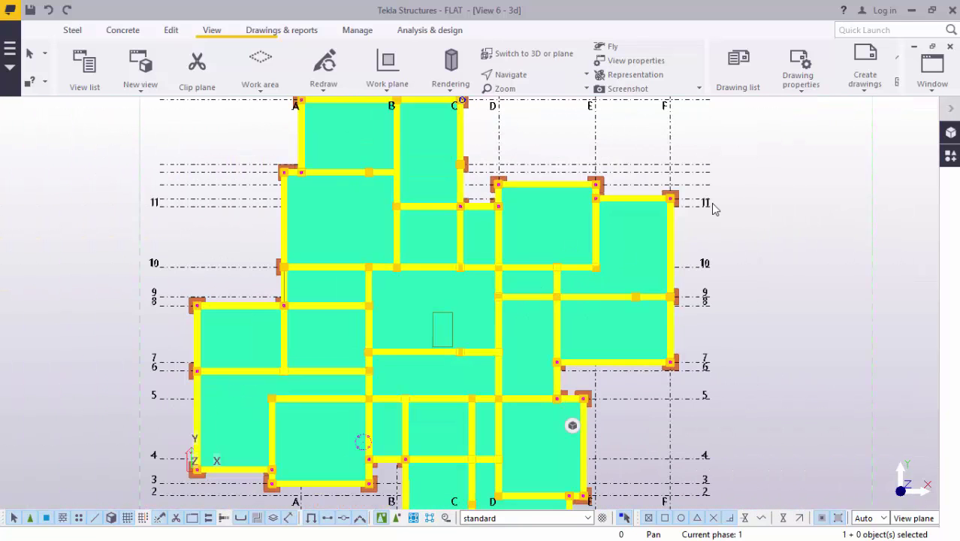
- Make the plan see-through with Ctrl+2 and select the two beams framing the stair opening
key("ctrl+2")
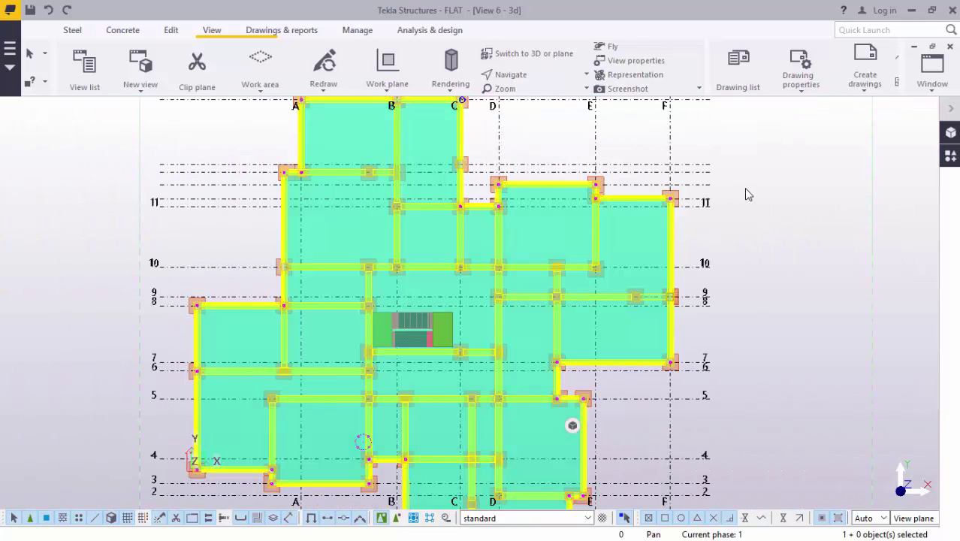
scroll(432, 331, "up", 5)
scroll(430, 330, "up", 3)
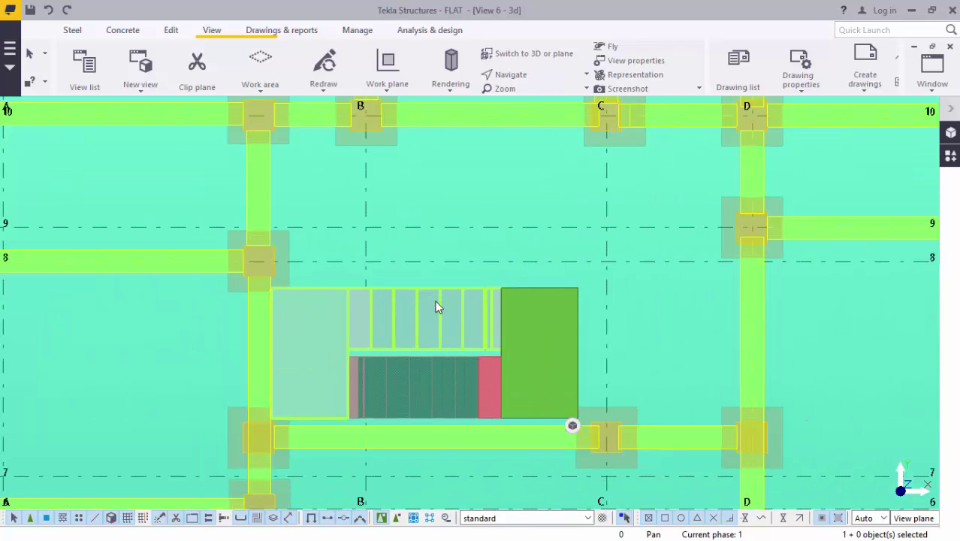
left_click(285, 277)
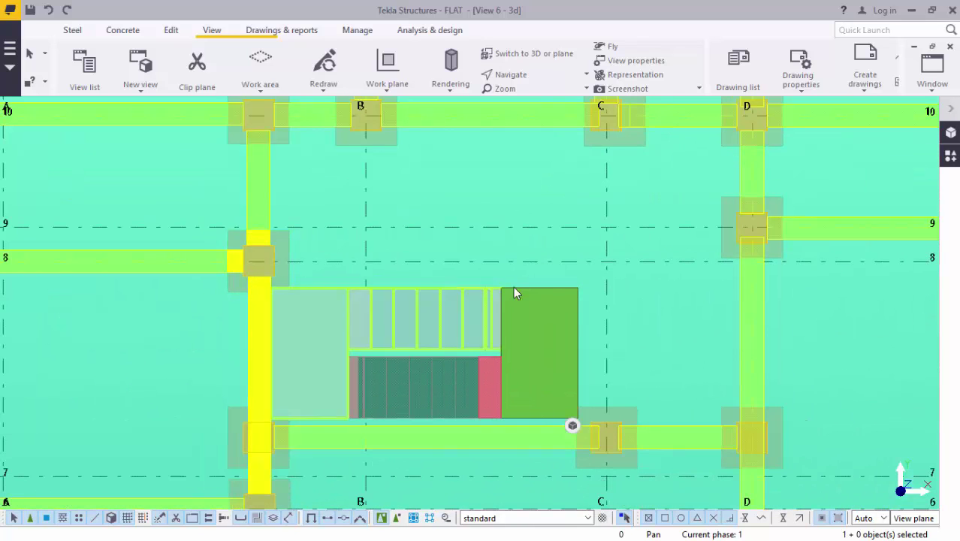
left_click(586, 428, "ctrl")
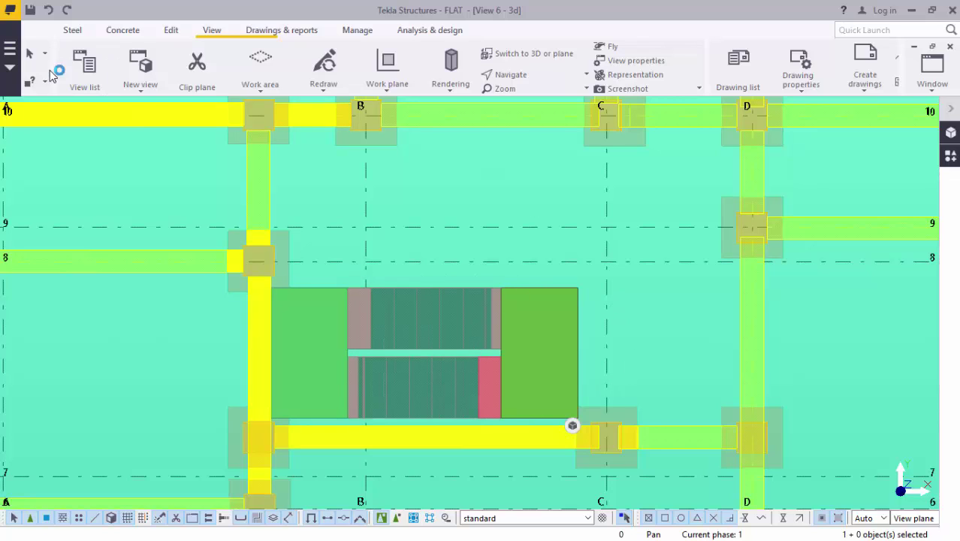
- Select the stair's left landing and start the Points tool with distance 0
left_click(173, 33)
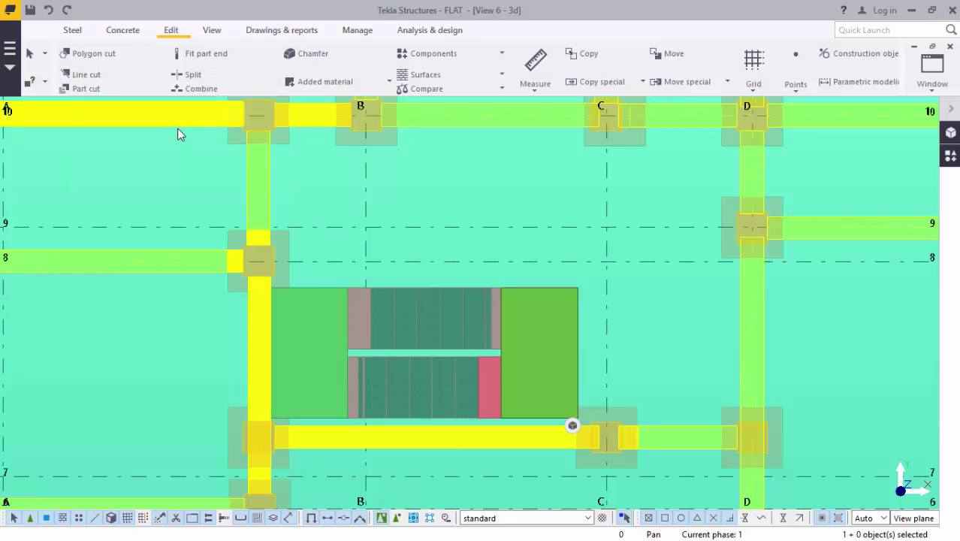
left_click(300, 308)
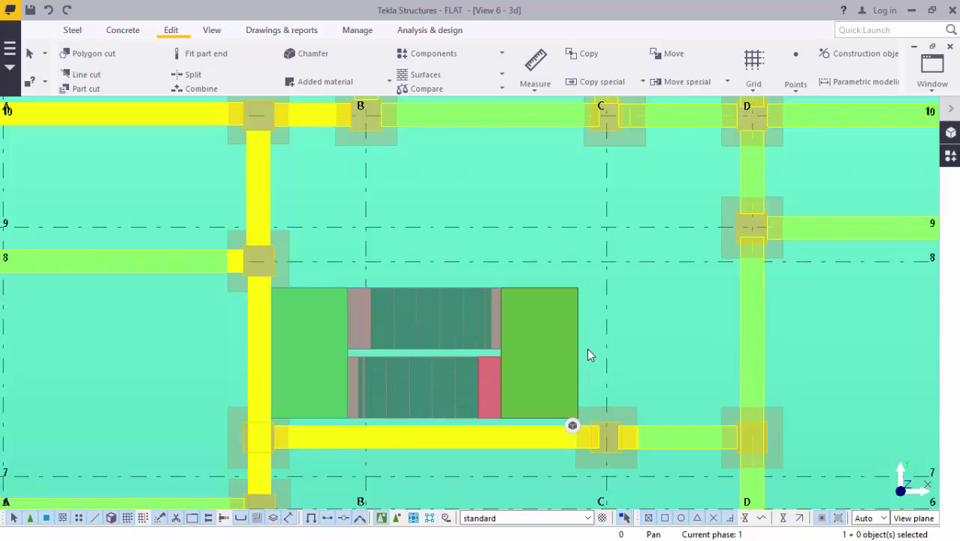
left_click(797, 88)
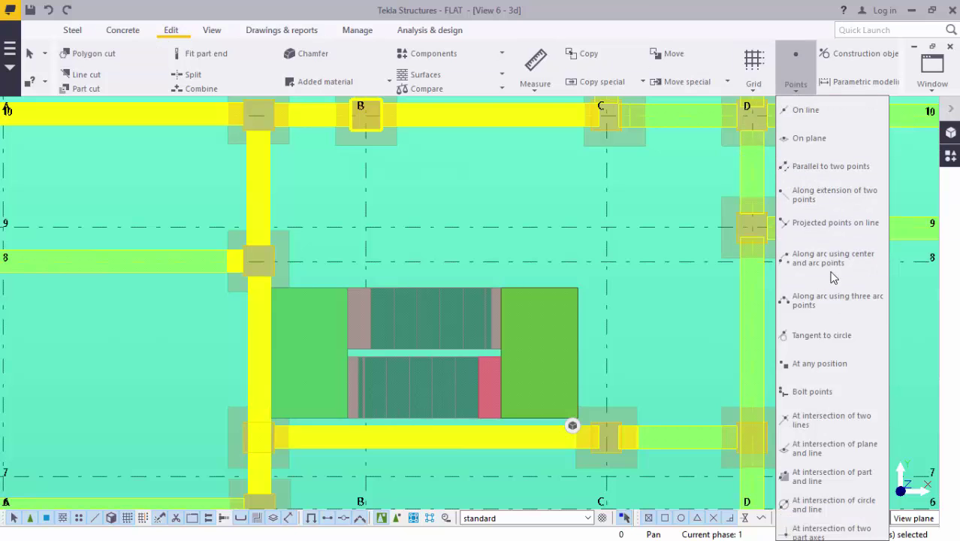
left_click(830, 197)
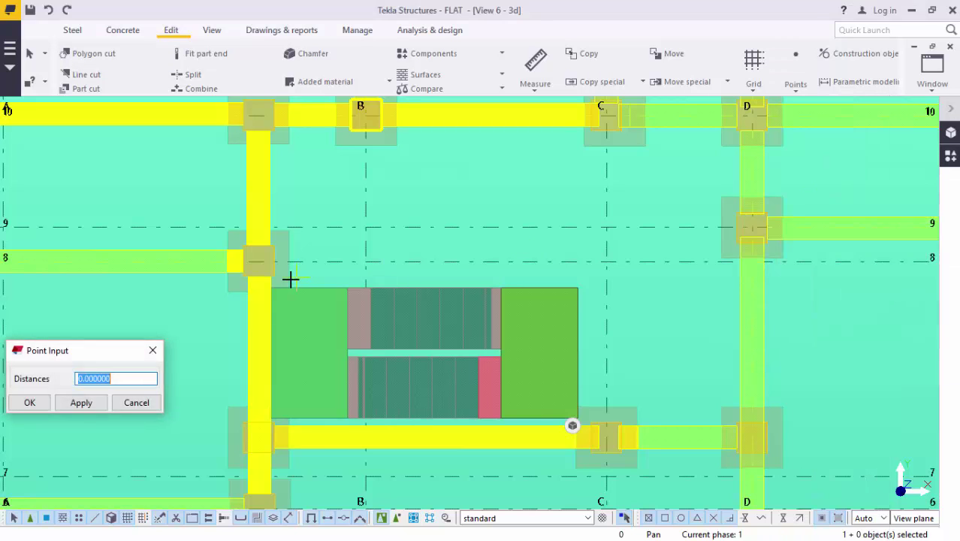
scroll(272, 295, "up", 2)
scroll(272, 294, "up", 3)
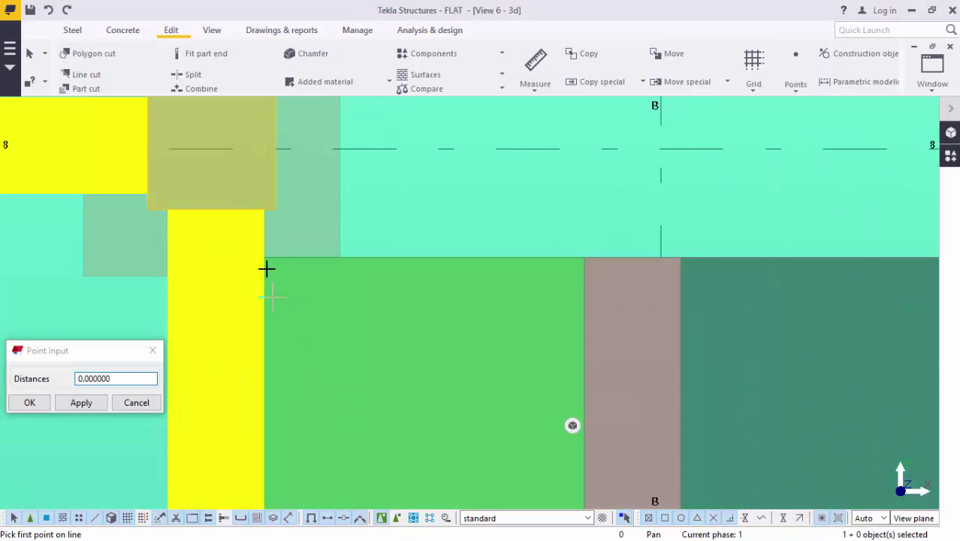
scroll(265, 255, "up", 2)
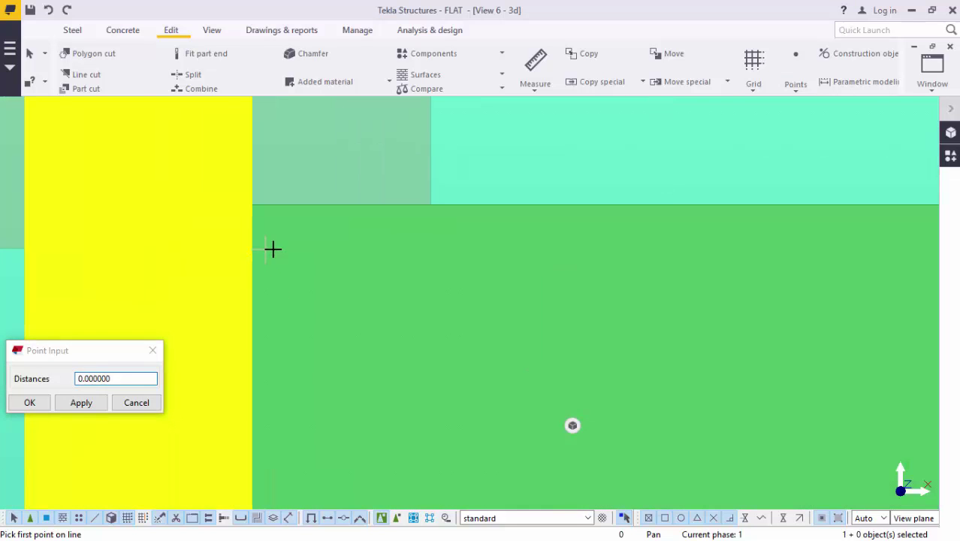
scroll(316, 286, "down", 2)
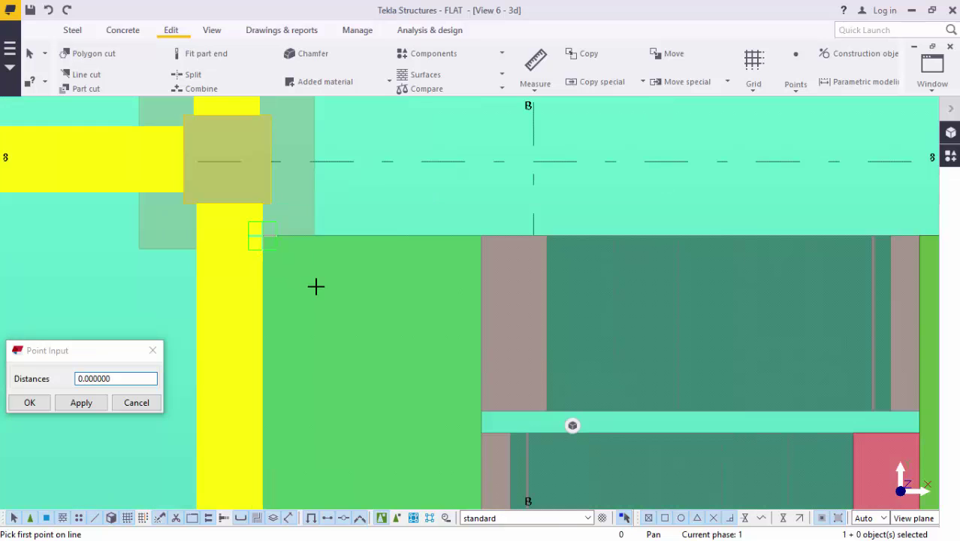
scroll(268, 234, "down", 3)
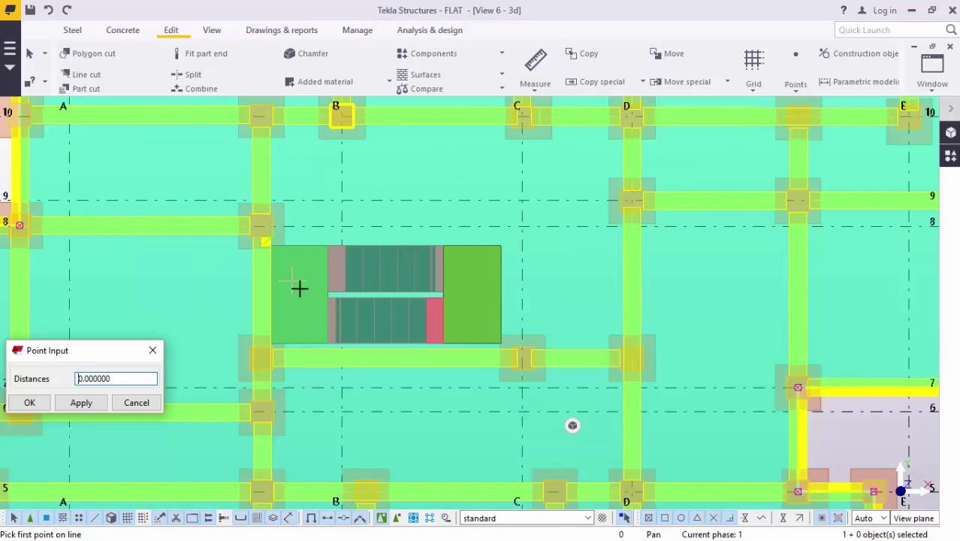
scroll(298, 286, "up", 3)
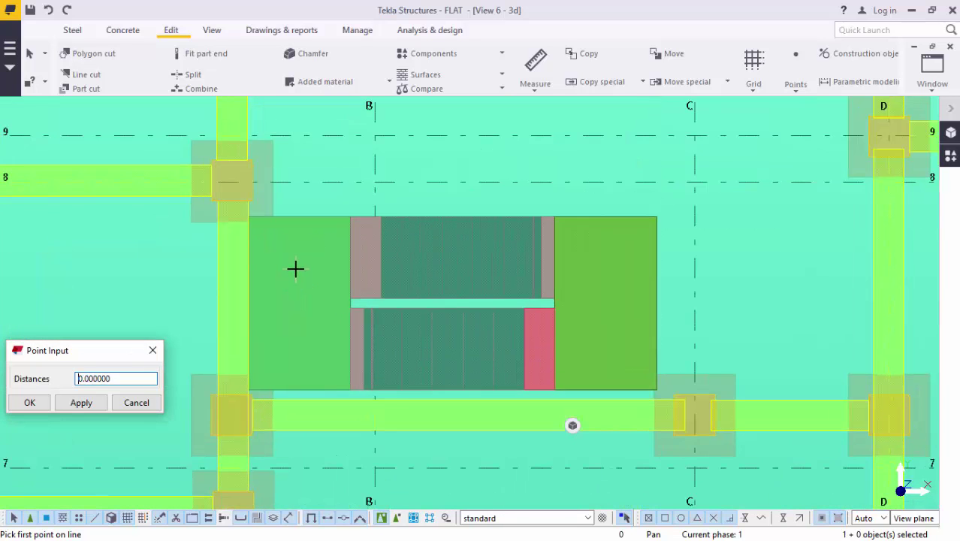
- Mark points along the 1700 right edge from top-right to bottom-right corner, then interrupt
left_click(655, 215)
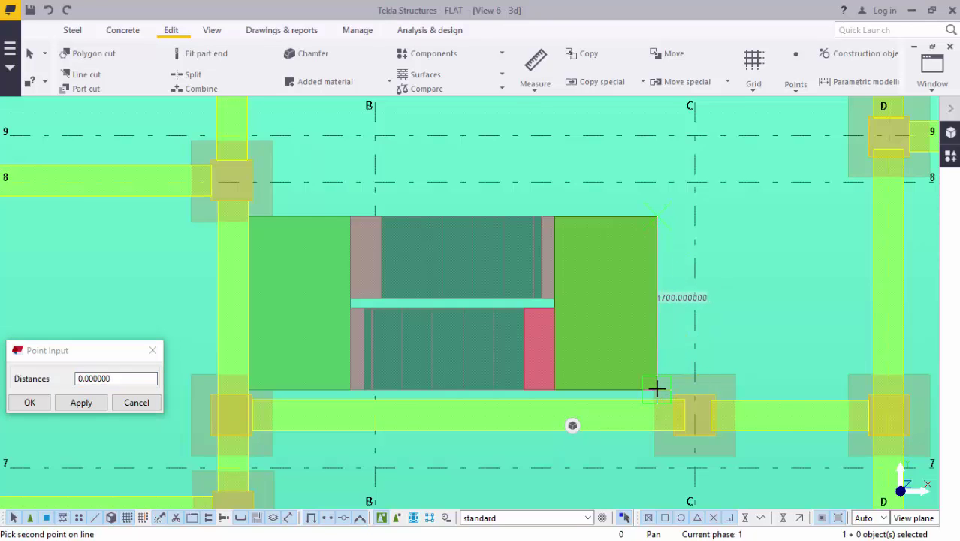
left_click(249, 389)
scroll(244, 390, "up", 2)
scroll(244, 389, "up", 1)
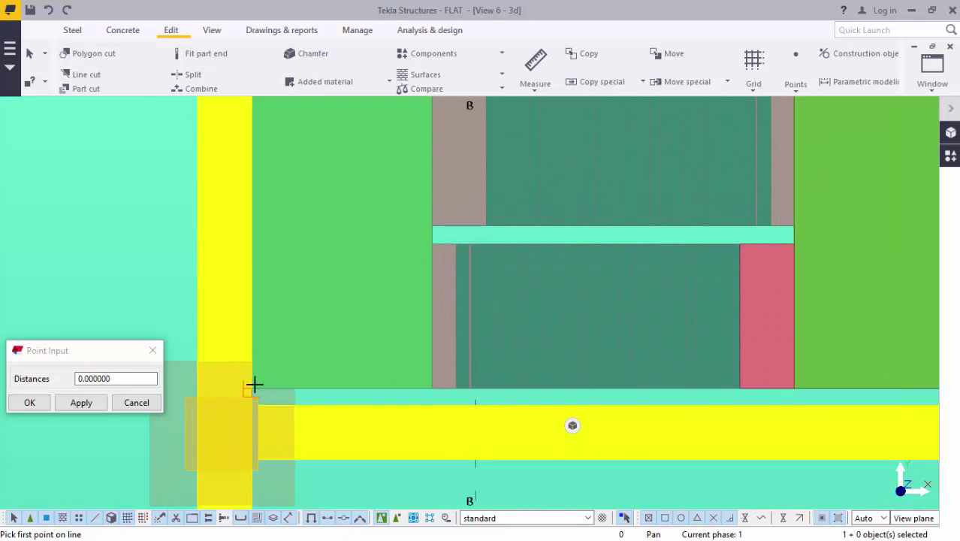
left_click(296, 402)
scroll(298, 399, "down", 3)
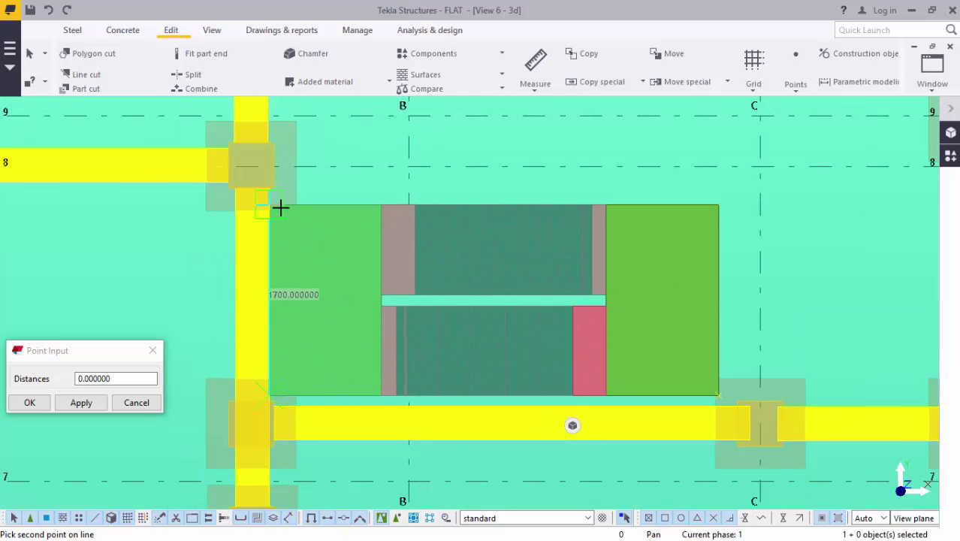
scroll(270, 203, "up", 3)
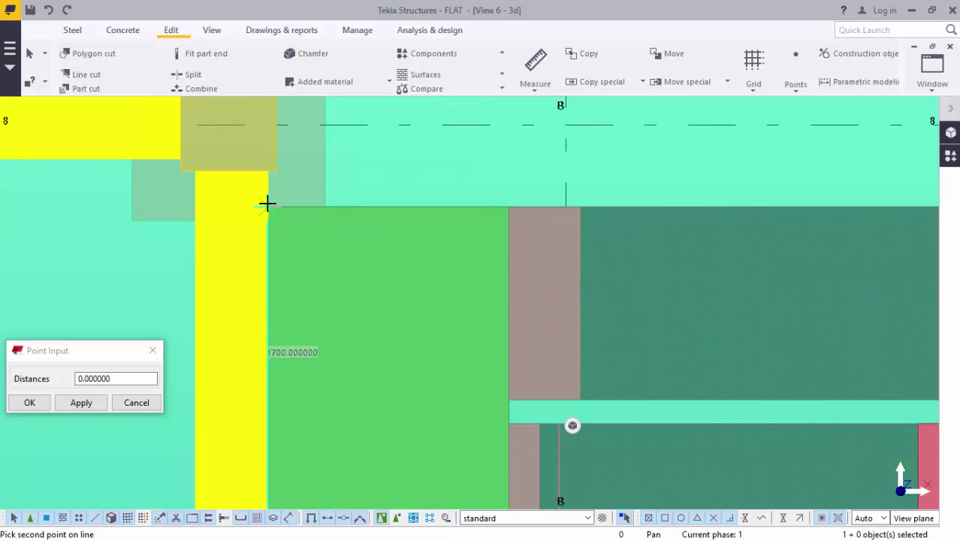
right_click(364, 175)
left_click(376, 180)
scroll(269, 198, "up", 2)
scroll(270, 197, "up", 4)
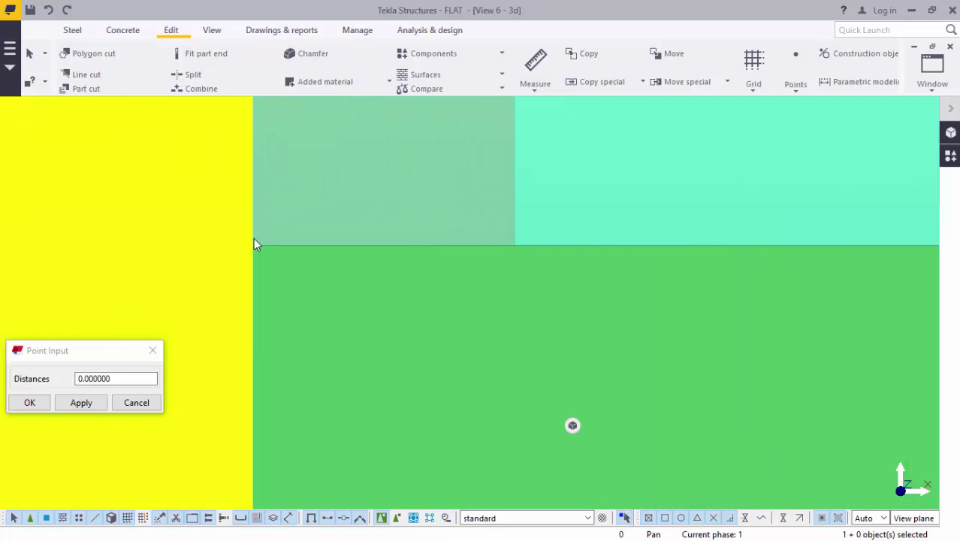
scroll(309, 227, "down", 5)
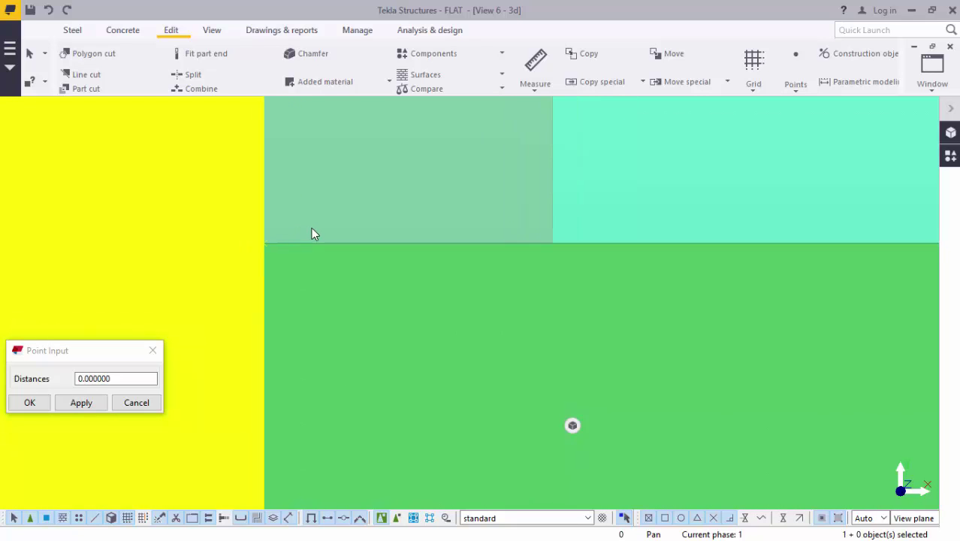
scroll(309, 204, "down", 8)
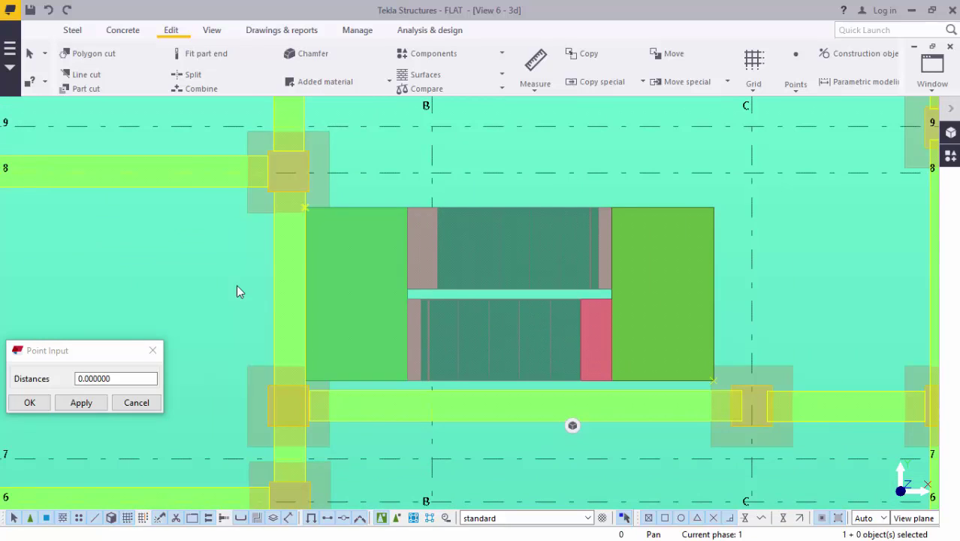
- Cancel Point Input and choose the Points On line method again
left_click(137, 402)
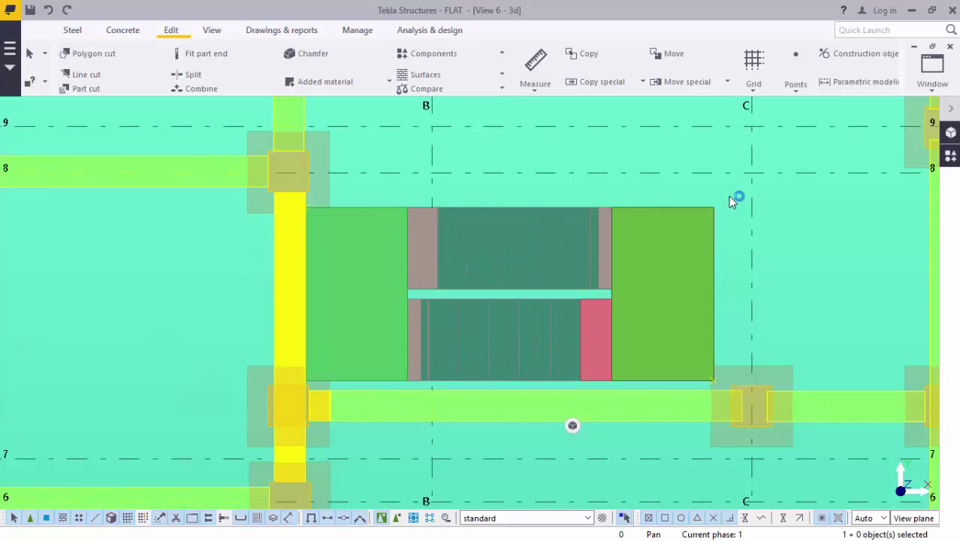
scroll(728, 196, "up", 4)
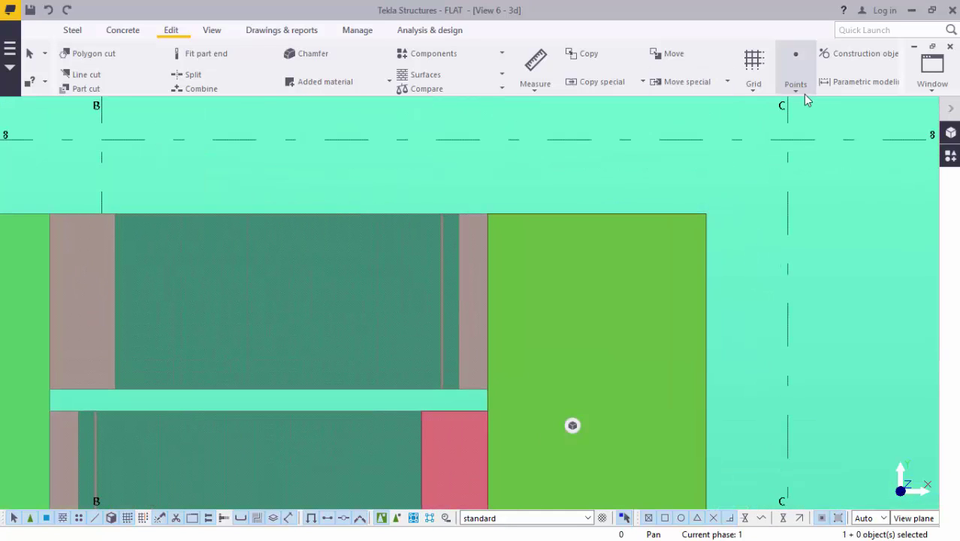
left_click(796, 89)
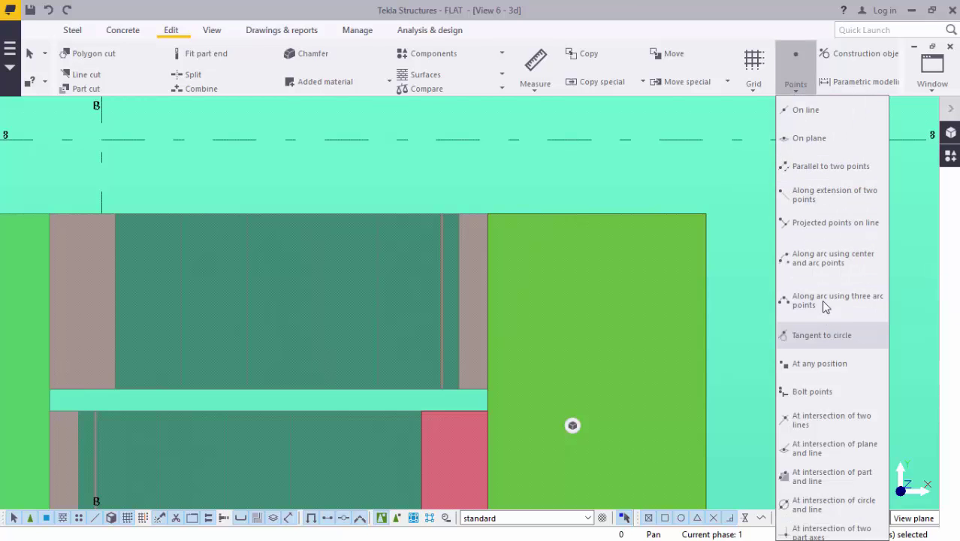
left_click(826, 197)
scroll(515, 220, "down", 1)
scroll(518, 218, "down", 6)
scroll(553, 231, "down", 4)
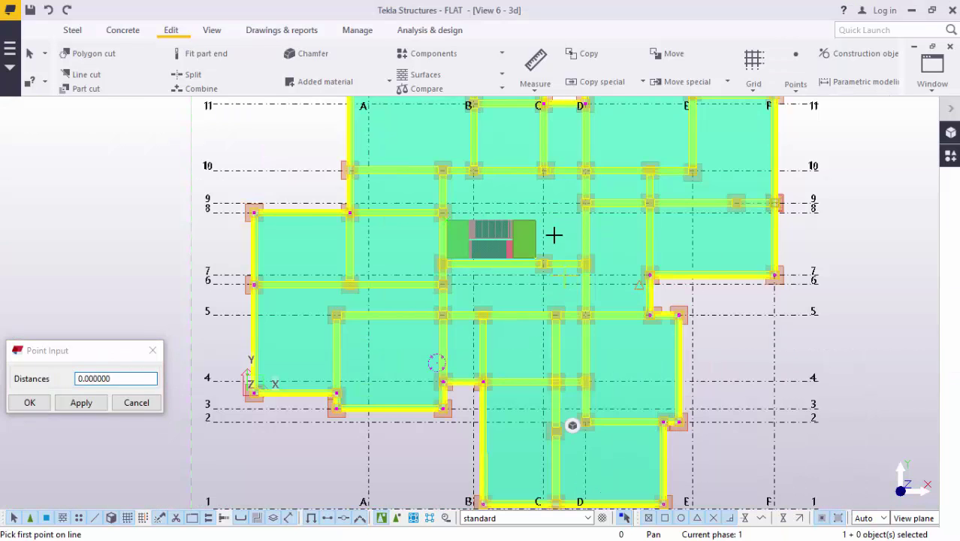
scroll(526, 248, "up", 4)
scroll(497, 211, "up", 5)
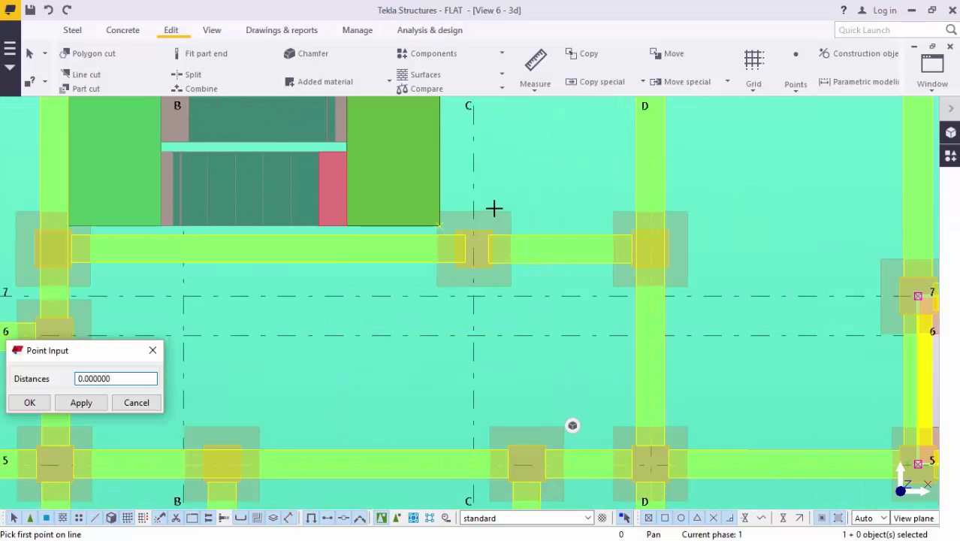
scroll(623, 333, "up", 1)
scroll(622, 333, "down", 5)
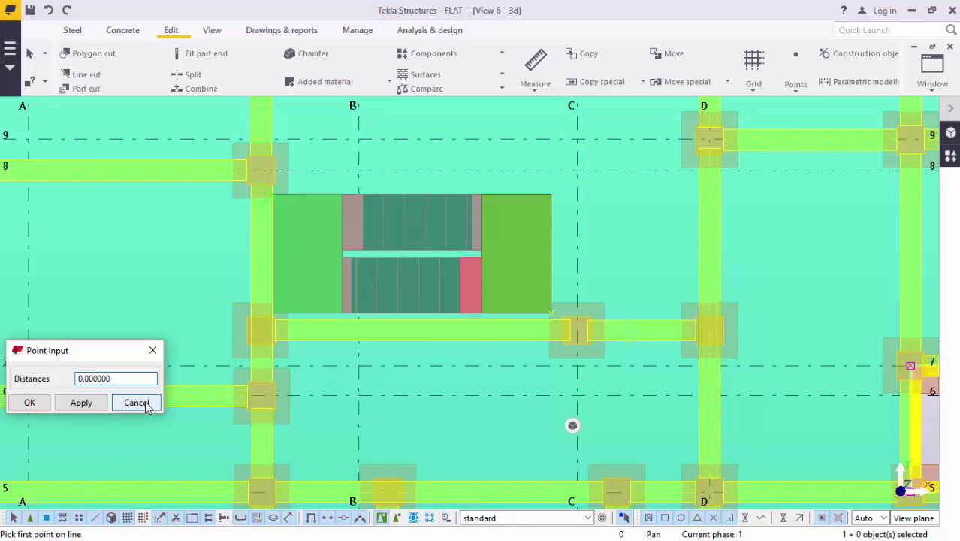
left_click(145, 405)
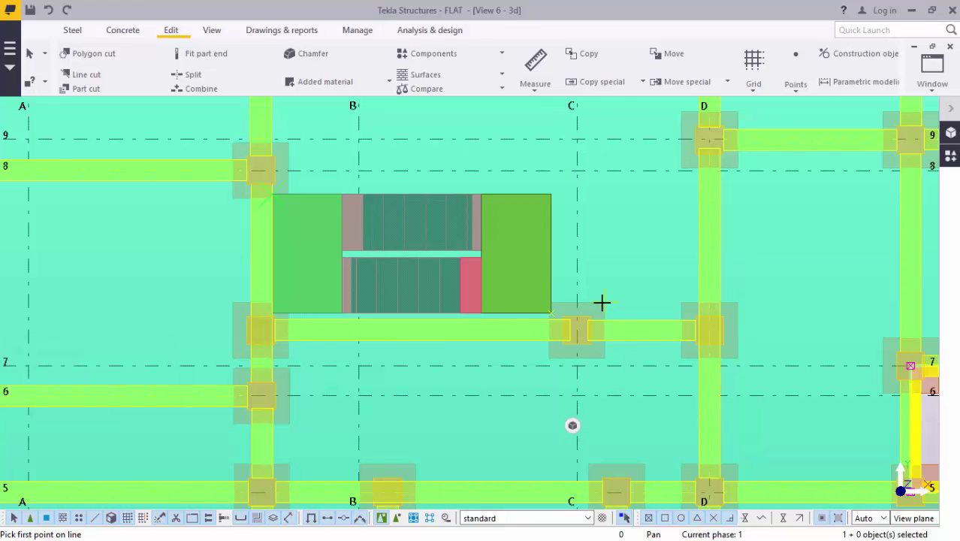
scroll(535, 270, "up", 2)
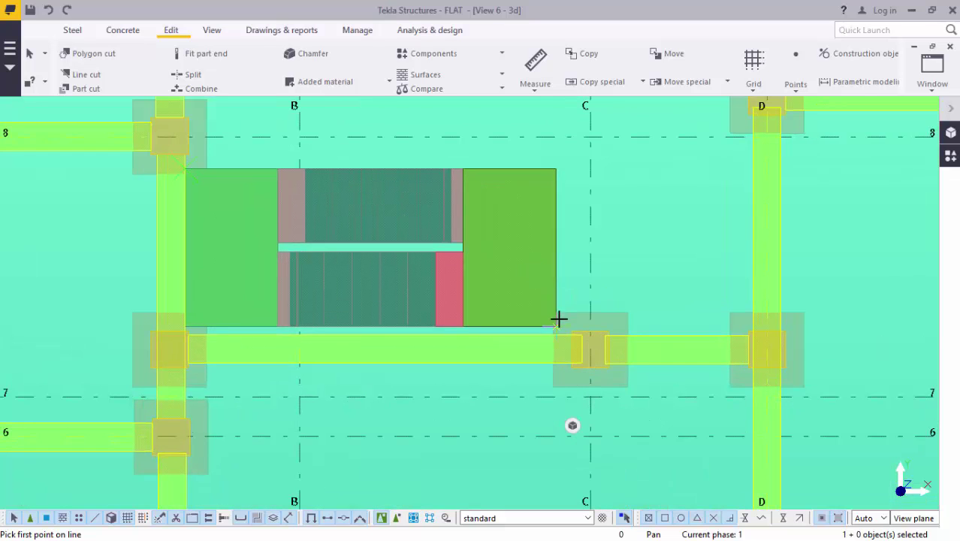
scroll(553, 326, "up", 2)
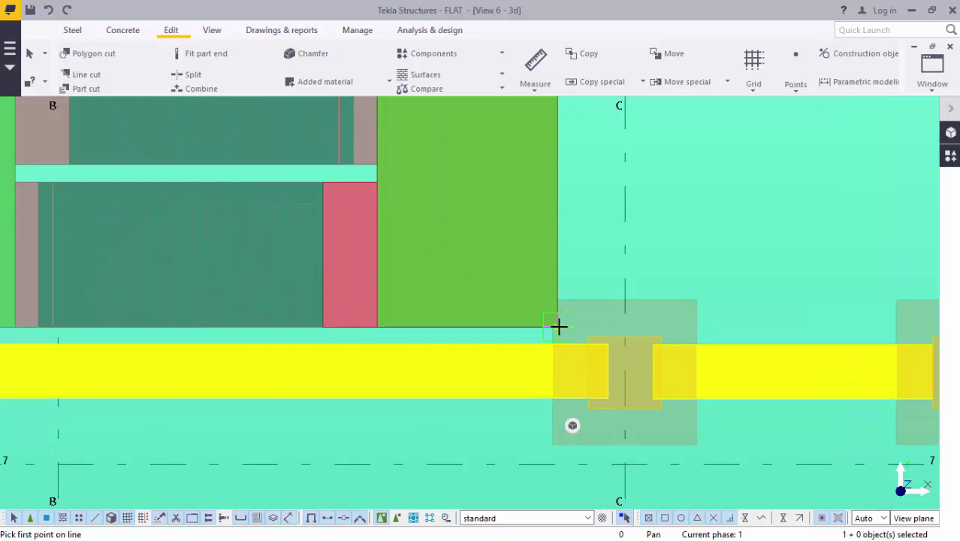
- Mark points along the stair area's 1700 right edge and 4000 bottom edge, then interrupt
left_click(559, 327)
scroll(610, 420, "down", 3)
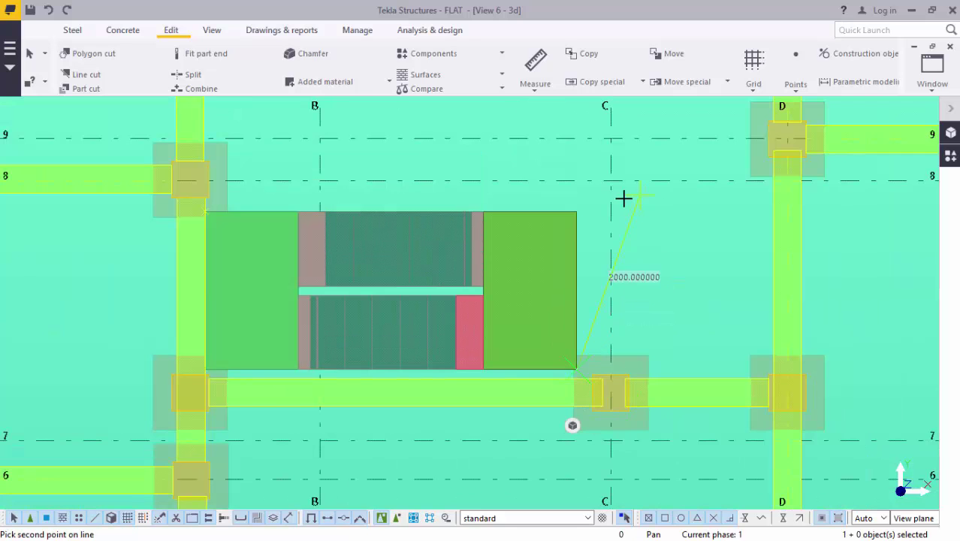
left_click(516, 216)
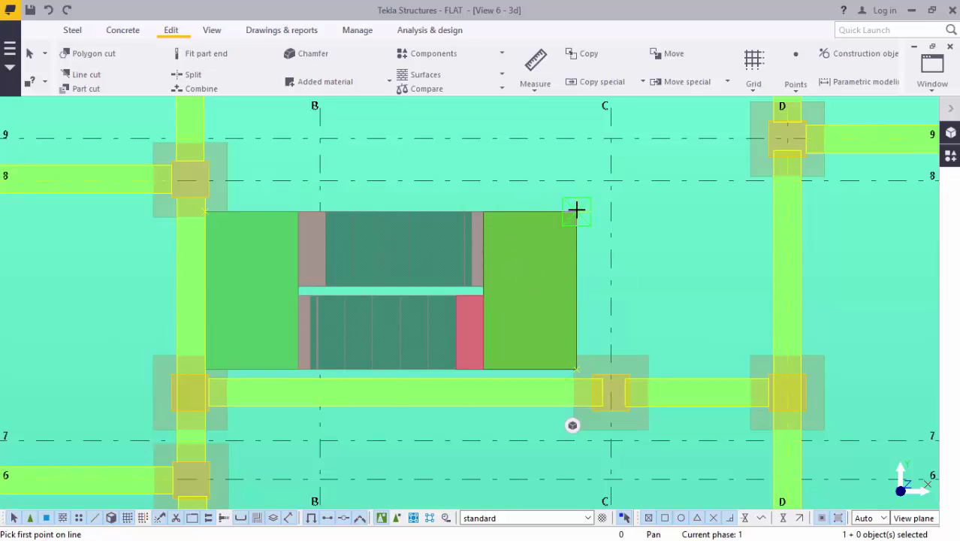
left_click(576, 368)
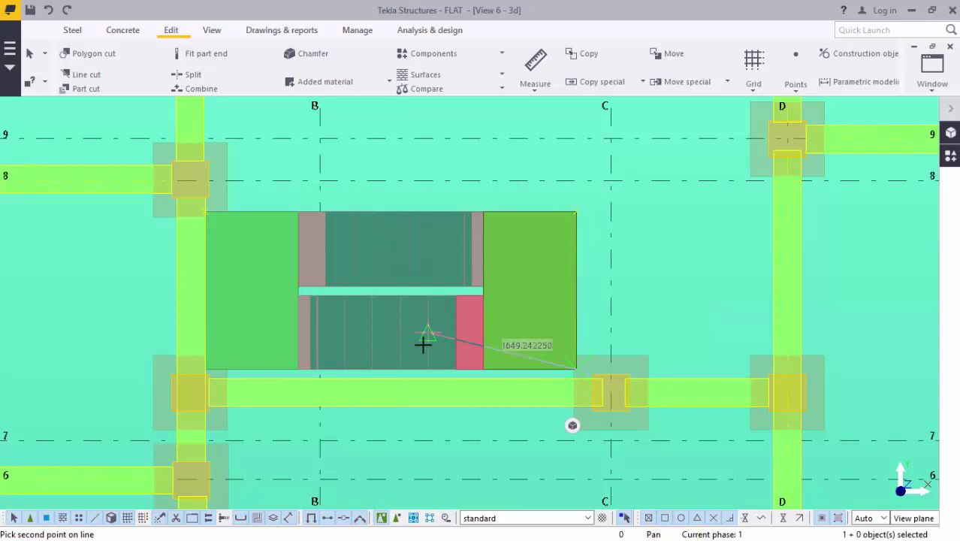
left_click(218, 353)
right_click(296, 234)
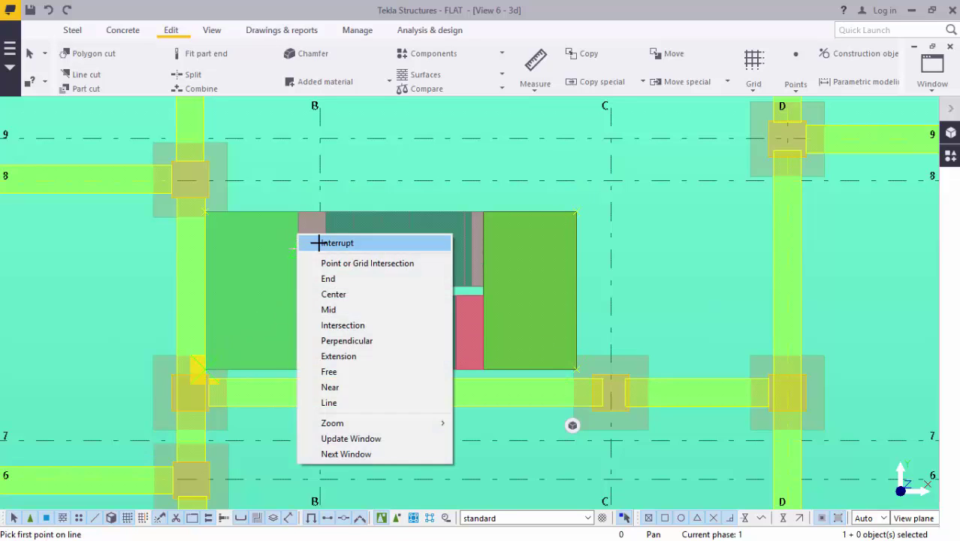
left_click(329, 242)
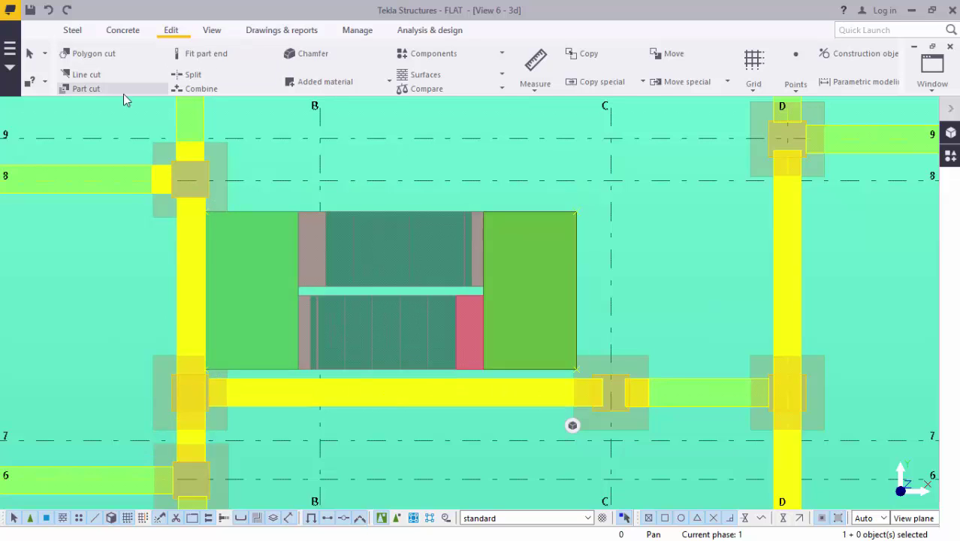
- Start a Polygon cut on the floor slab and zoom to its upper-left corner
left_click(93, 57)
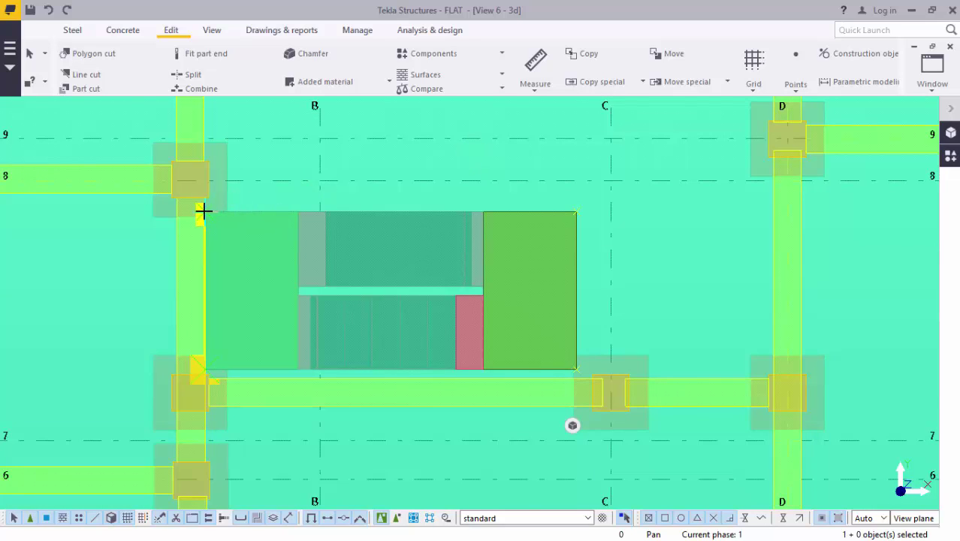
scroll(203, 212, "up", 4)
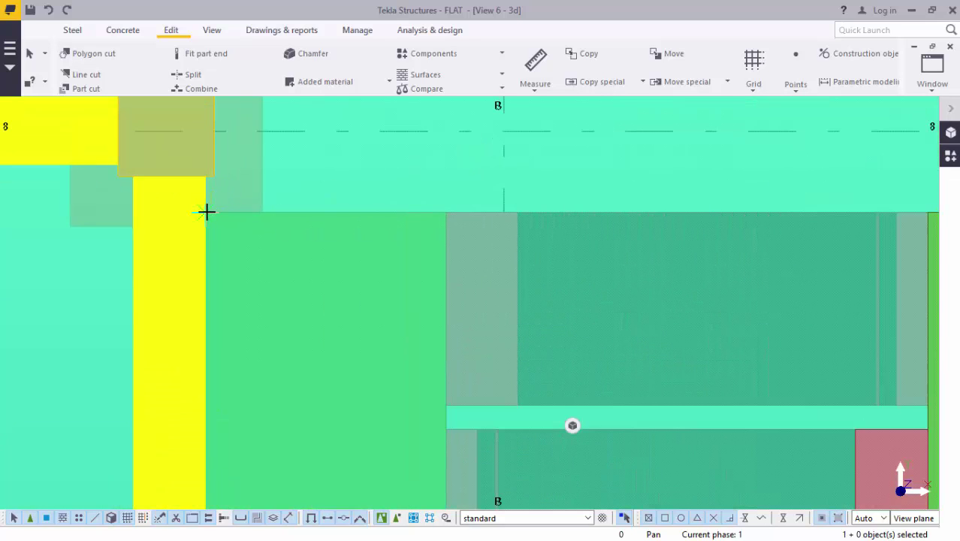
- Cut a 4000 × 1700 polygon opening through the floor slab over the staircase, then end the command
left_click(203, 211)
scroll(286, 179, "down", 4)
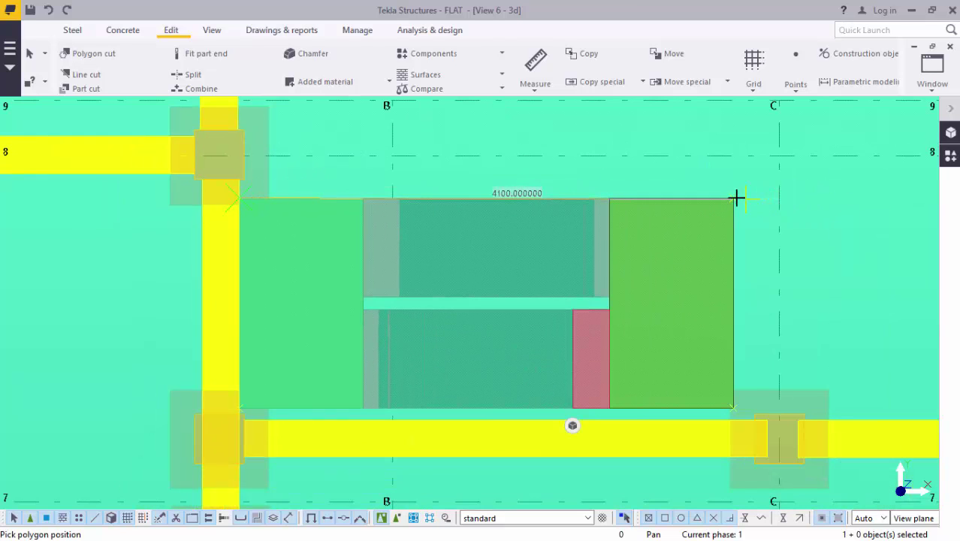
left_click(733, 197)
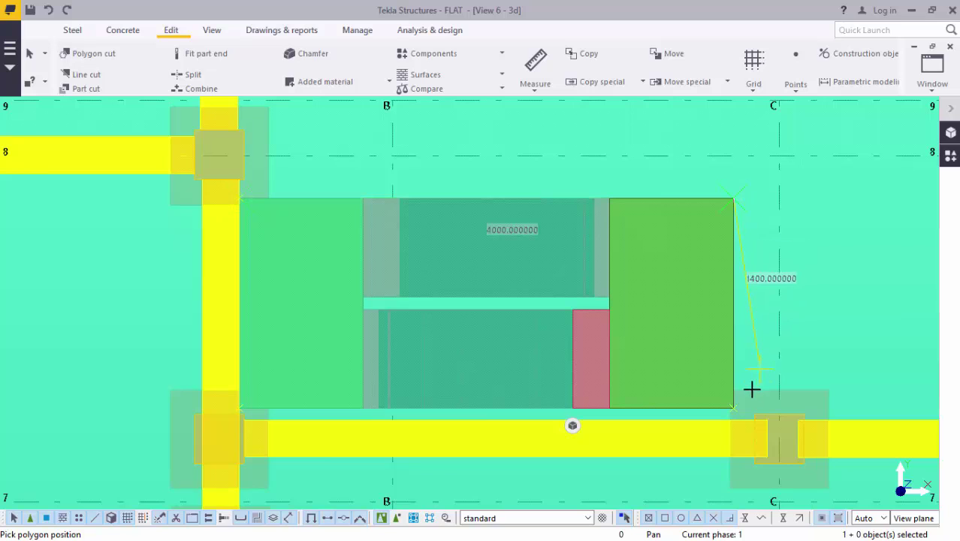
left_click(733, 407)
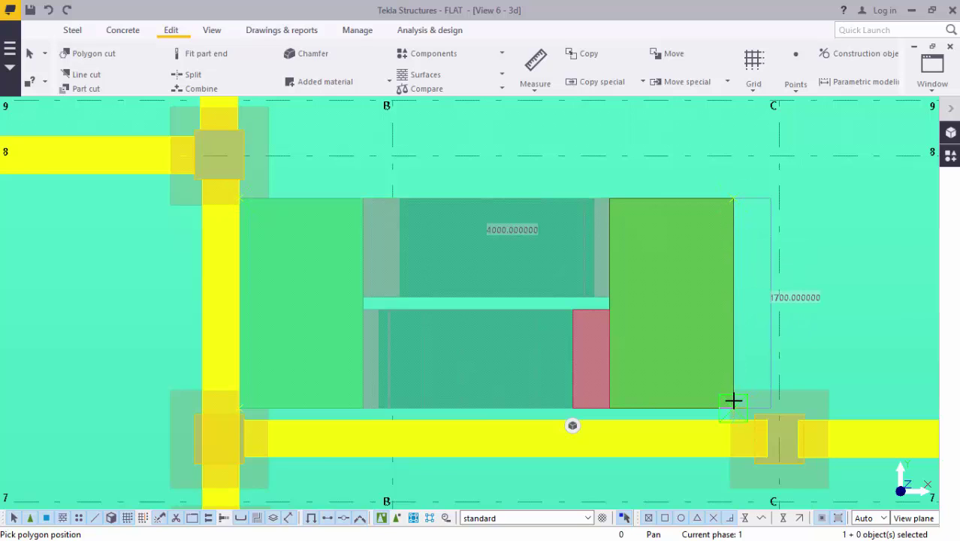
left_click(238, 408)
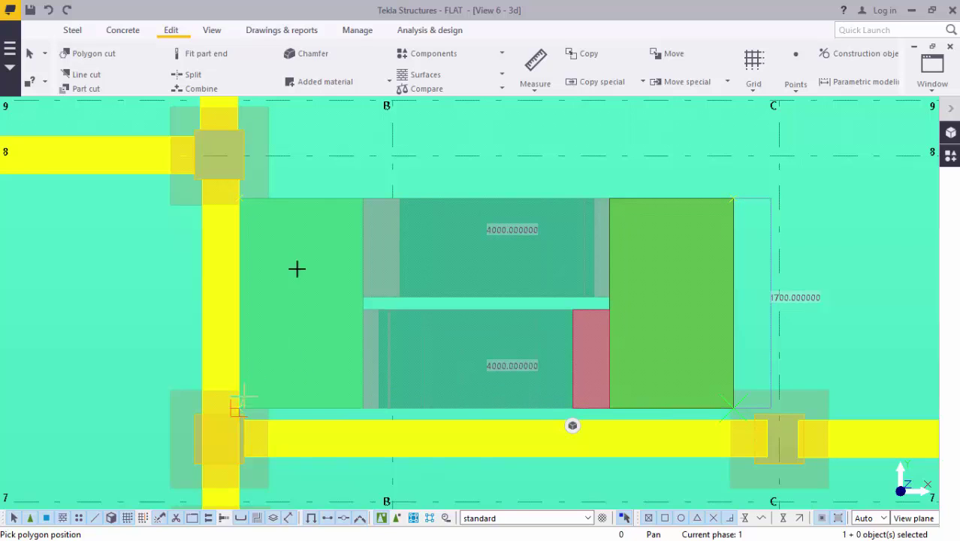
left_click(237, 197)
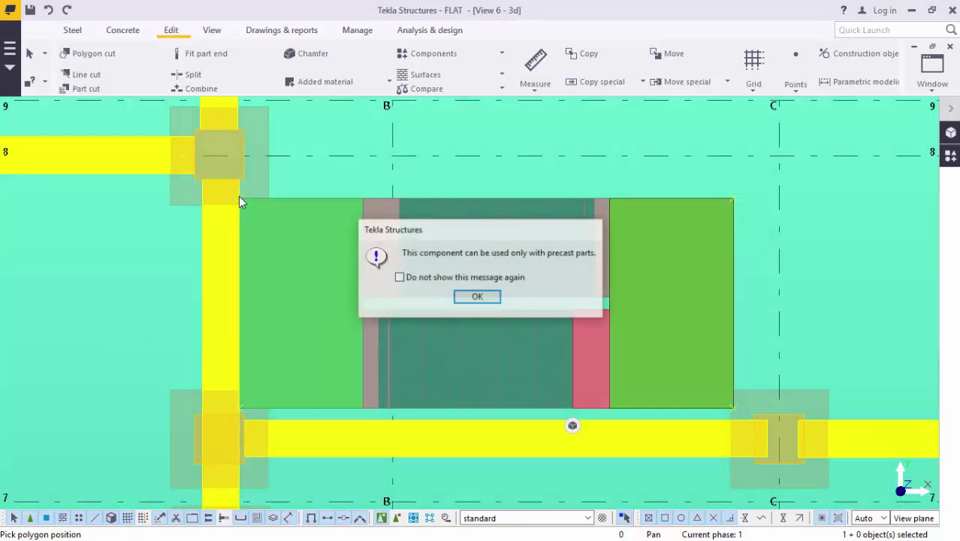
left_click(478, 299)
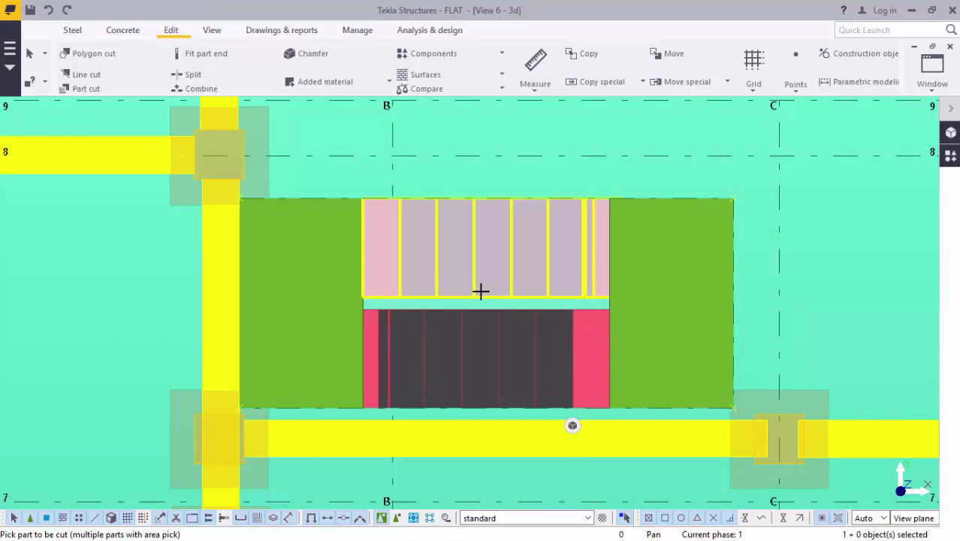
right_click(423, 162)
left_click(452, 160)
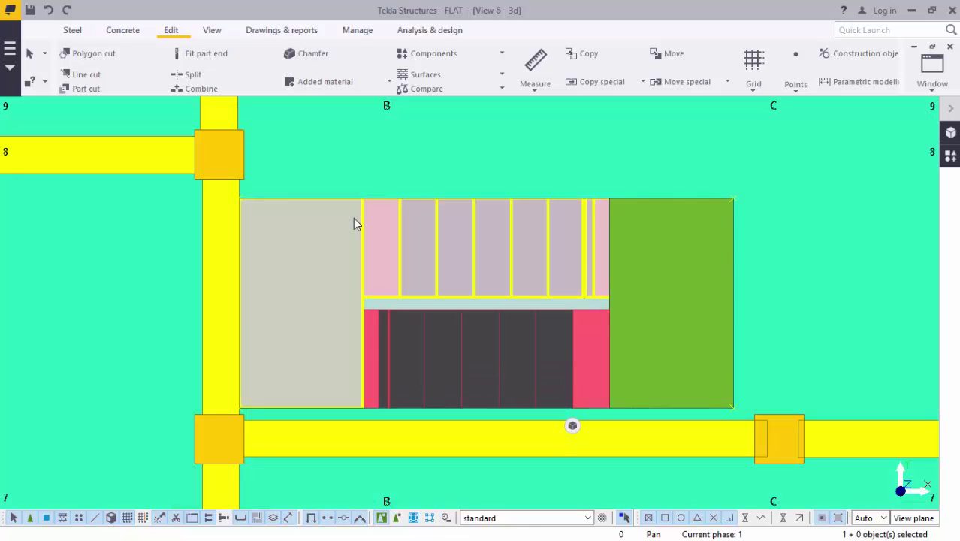
scroll(357, 234, "down", 4)
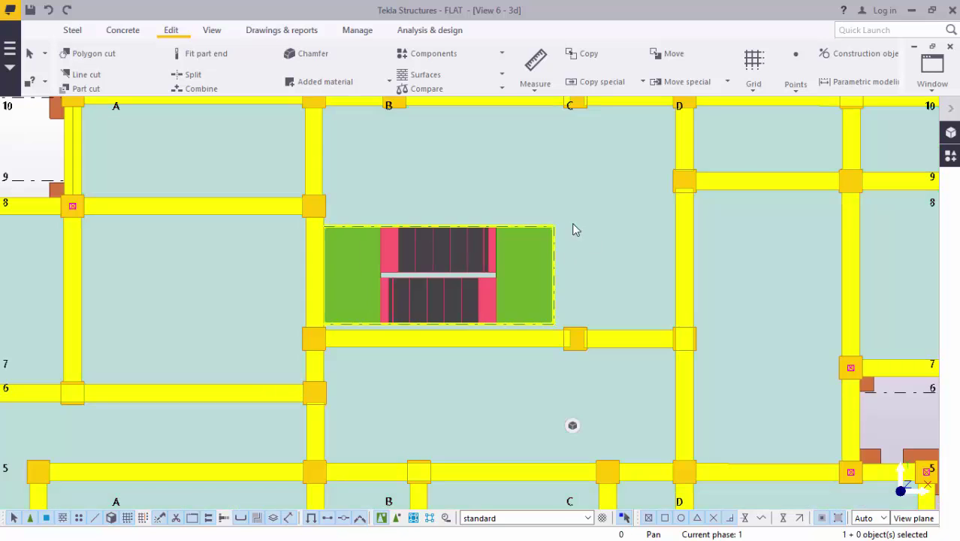
- Zoom out and switch the plan view to 3D
scroll(371, 244, "down", 2)
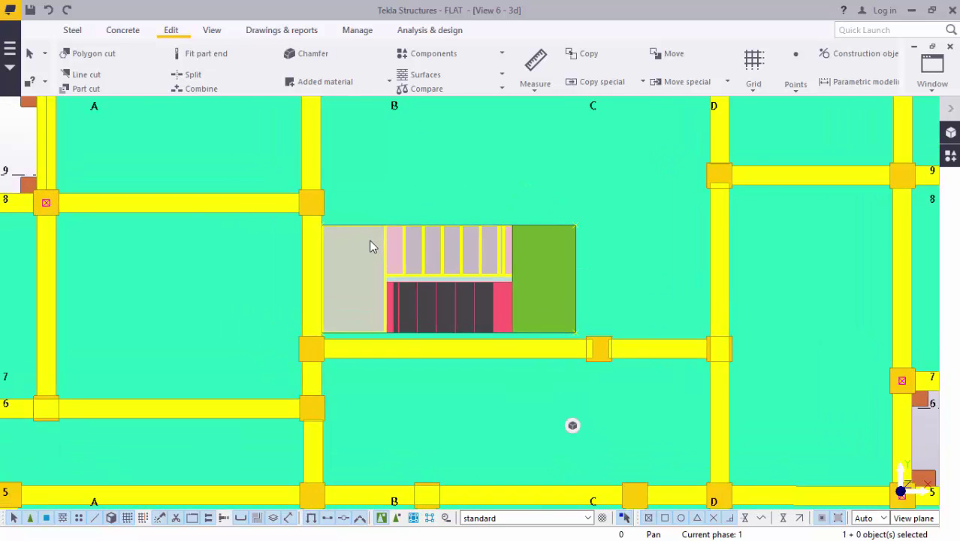
scroll(373, 244, "down", 3)
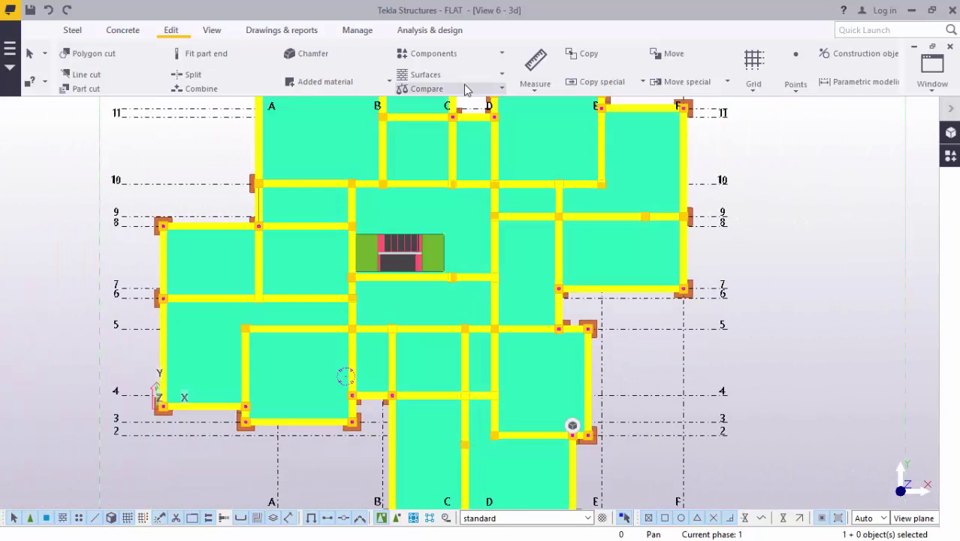
left_click(213, 32)
left_click(531, 53)
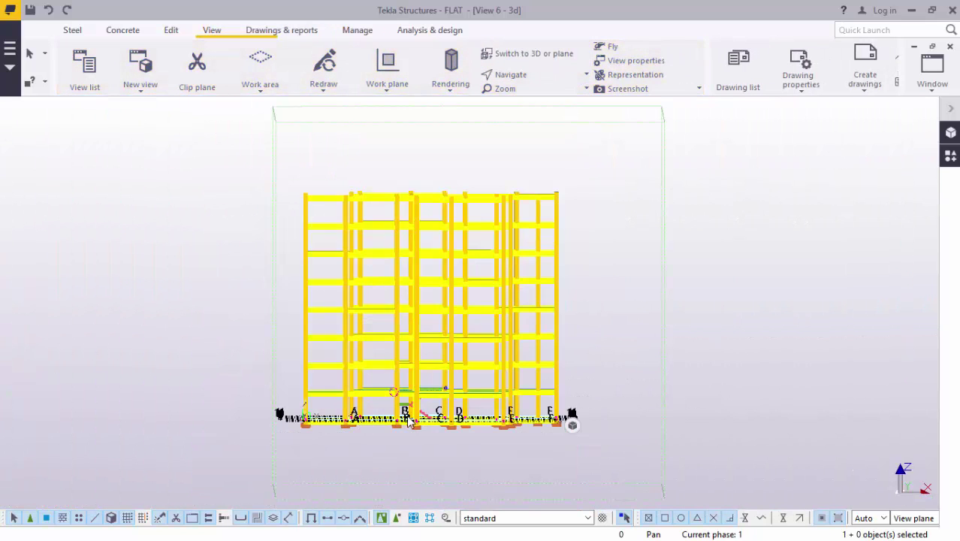
- Orbit the model around a point near the slabs into an oblique view from above
left_click(532, 78)
left_click(525, 146)
left_click(439, 356)
middle_click_drag(448, 366, 488, 283, "ctrl")
scroll(461, 279, "up", 5)
scroll(444, 284, "up", 3)
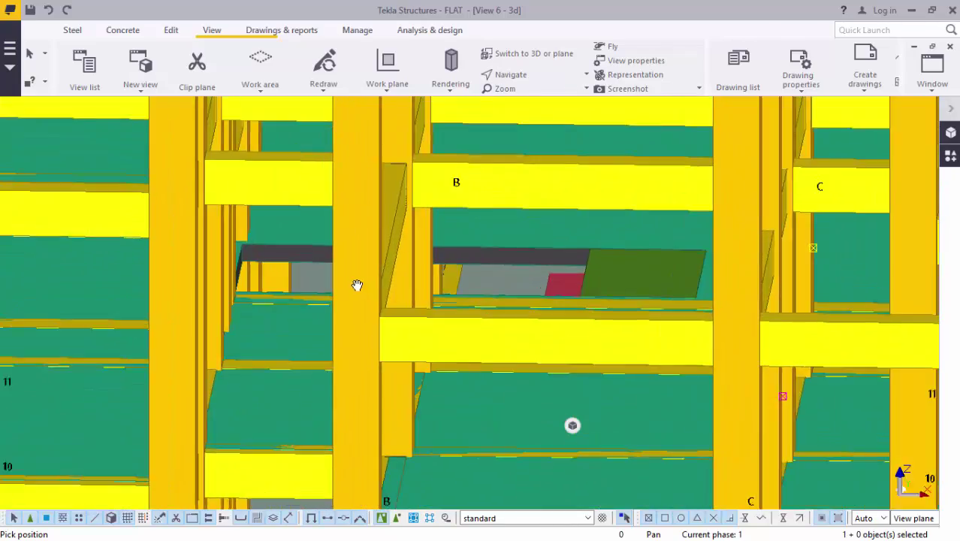
scroll(552, 266, "up", 4)
scroll(560, 273, "down", 2)
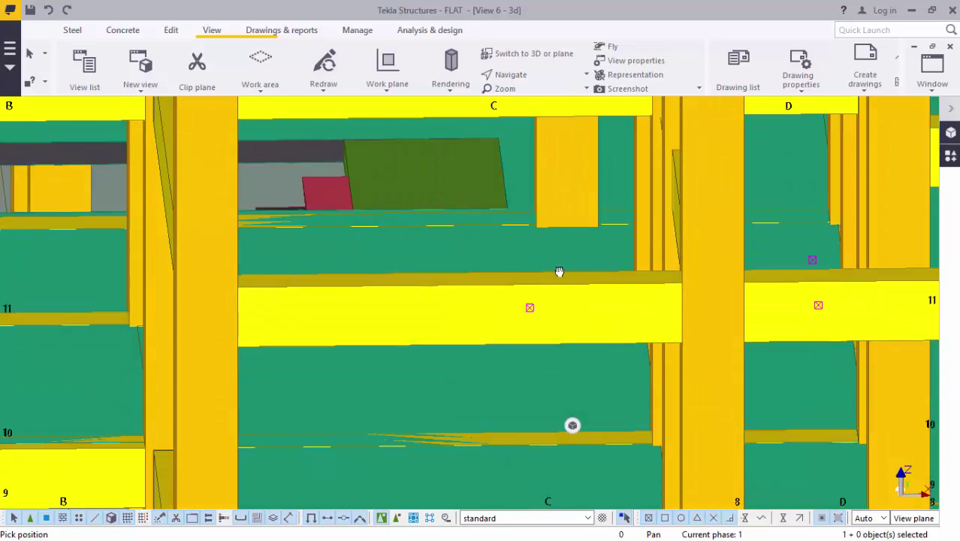
scroll(418, 200, "down", 1)
scroll(628, 262, "down", 4)
- Tilt and swing the frame to look from above across grids B to D
middle_click_drag(617, 244, 415, 222, "ctrl")
scroll(414, 222, "up", 8)
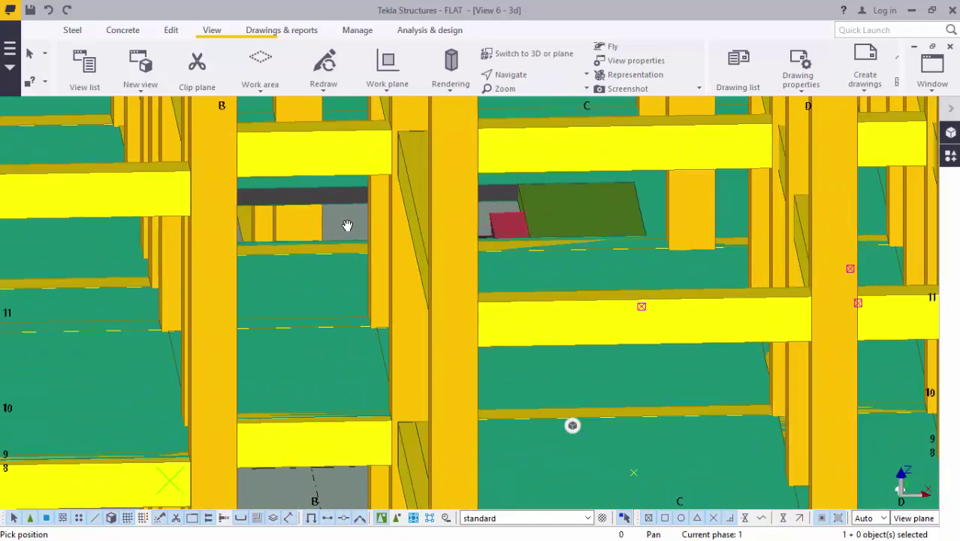
scroll(442, 210, "down", 2)
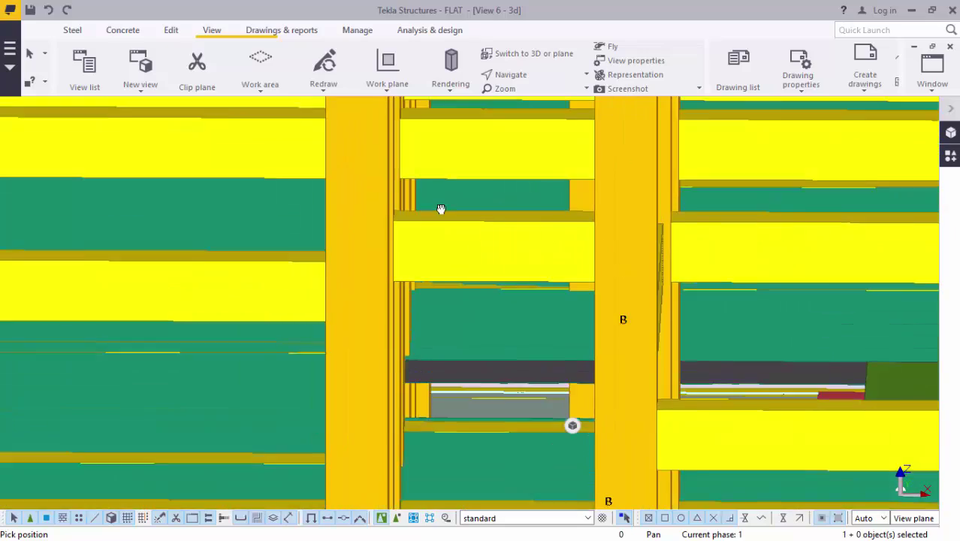
scroll(597, 292, "down", 4)
middle_click_drag(620, 316, 655, 308, "ctrl")
scroll(409, 285, "down", 10)
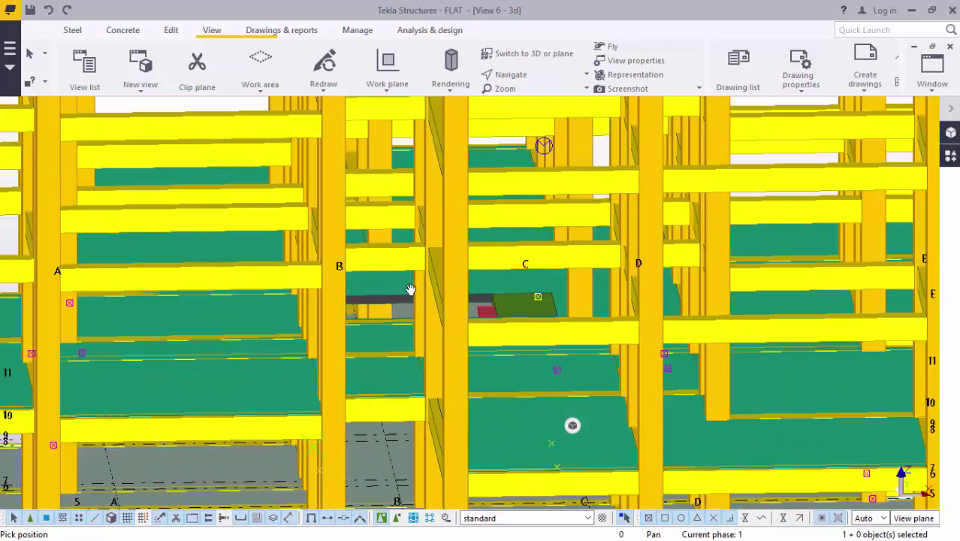
scroll(409, 286, "up", 5)
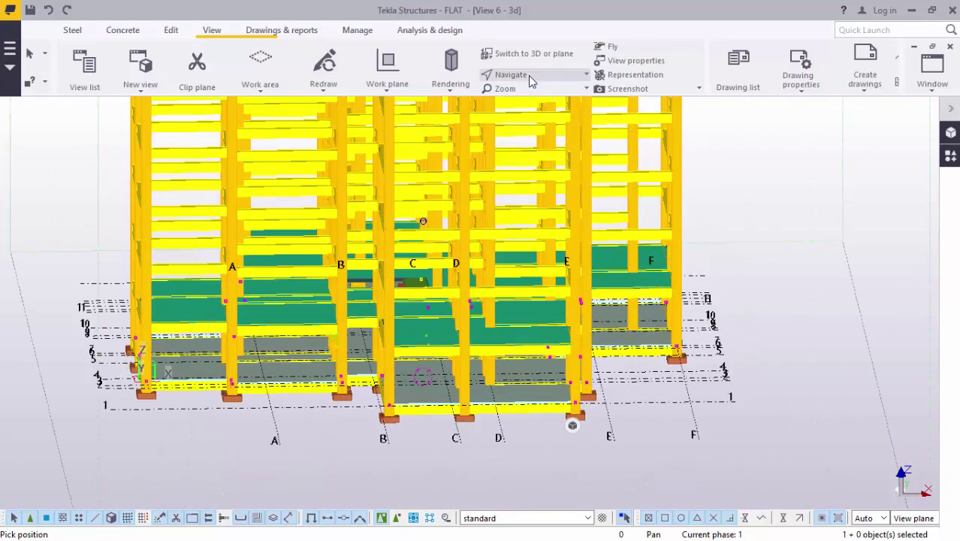
- Rotate the building to an oblique view and interrupt the pending command
left_click(526, 74)
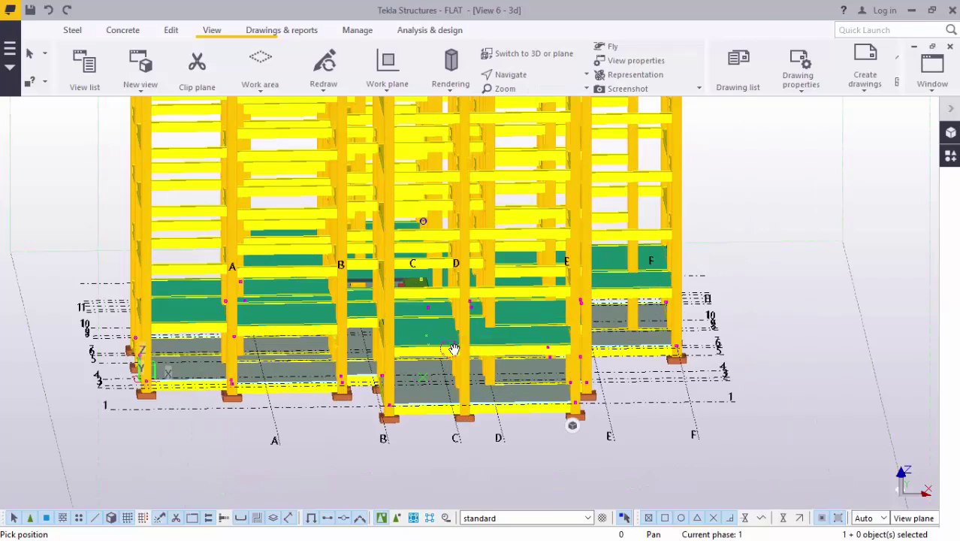
left_click_drag(453, 350, 570, 375)
scroll(497, 268, "up", 6)
right_click(698, 183)
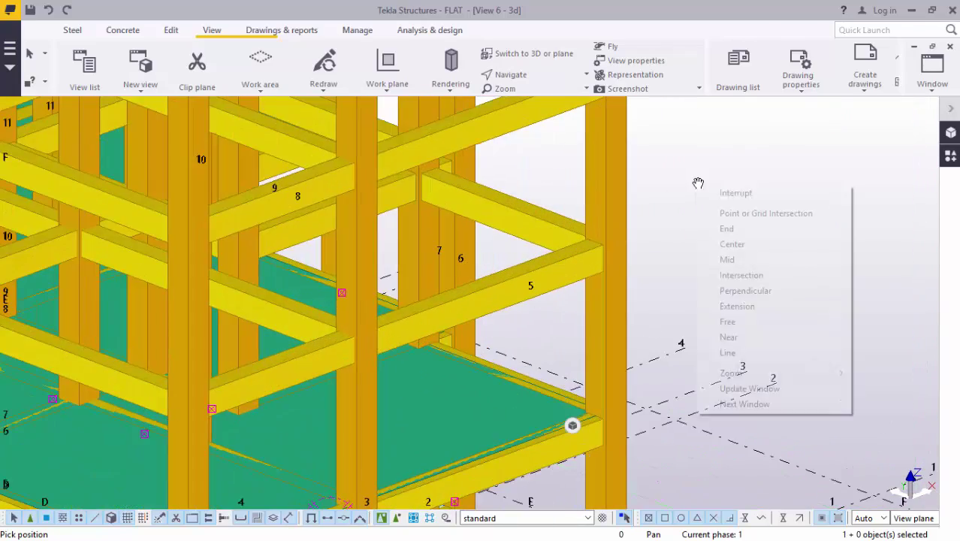
left_click(735, 193)
- Copy the floor slab, using the column-beam corner as the base point
left_click(491, 412)
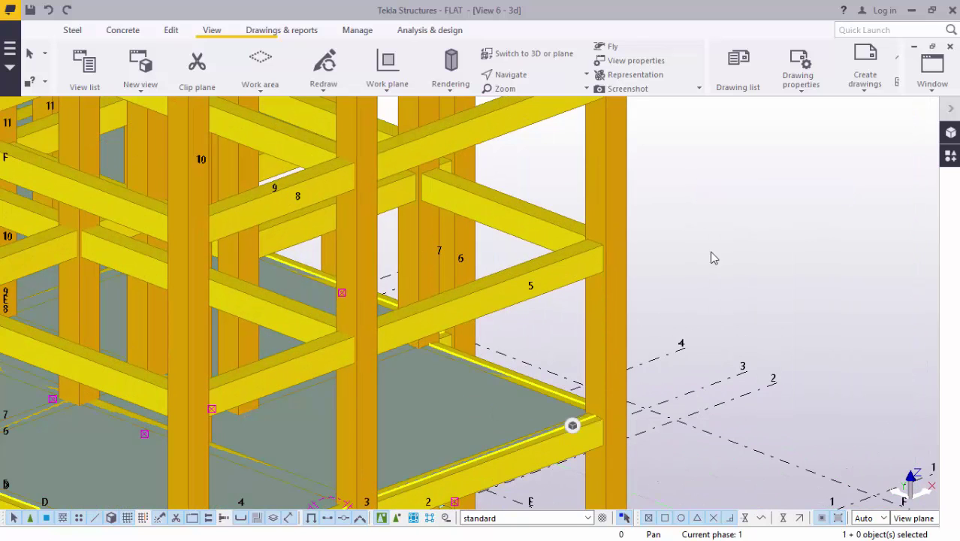
right_click(695, 180)
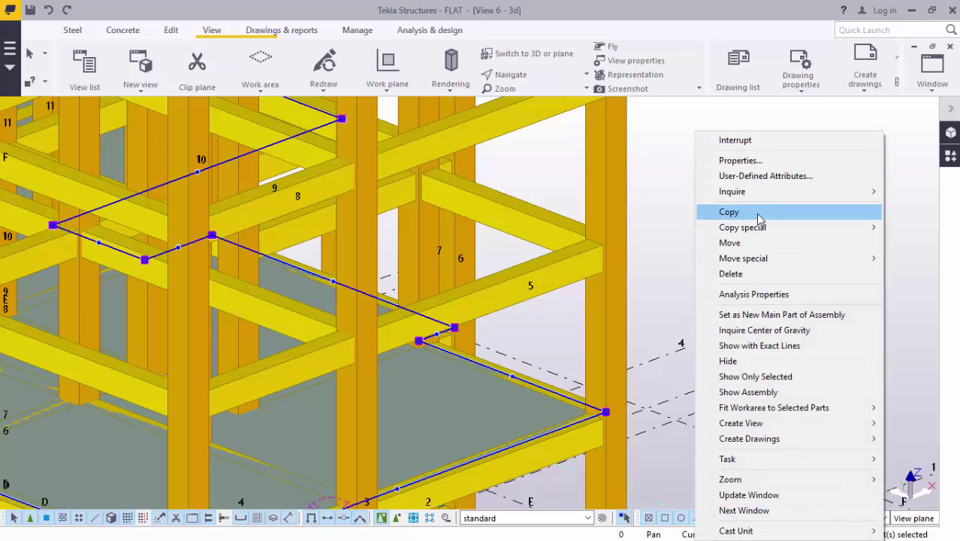
left_click(755, 212)
scroll(601, 450, "up", 4)
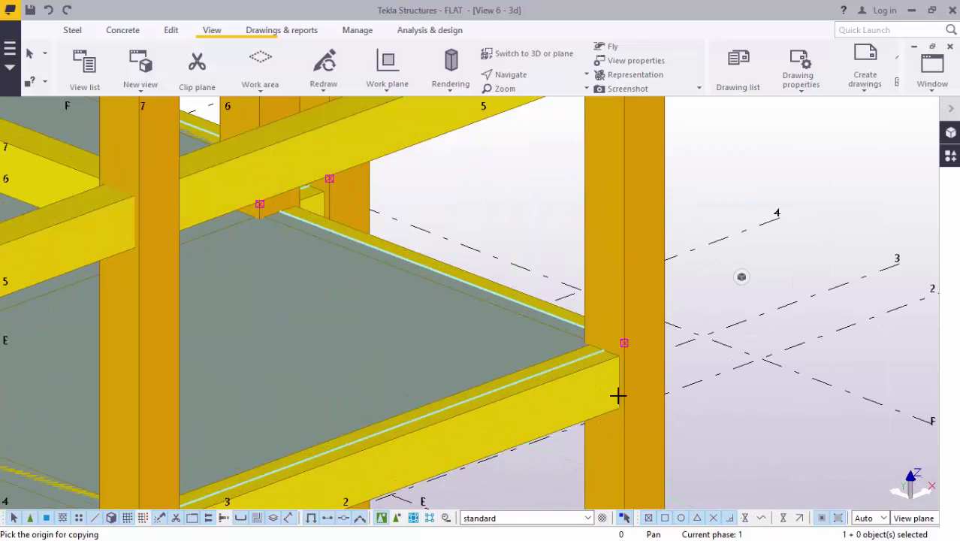
scroll(618, 396, "up", 2)
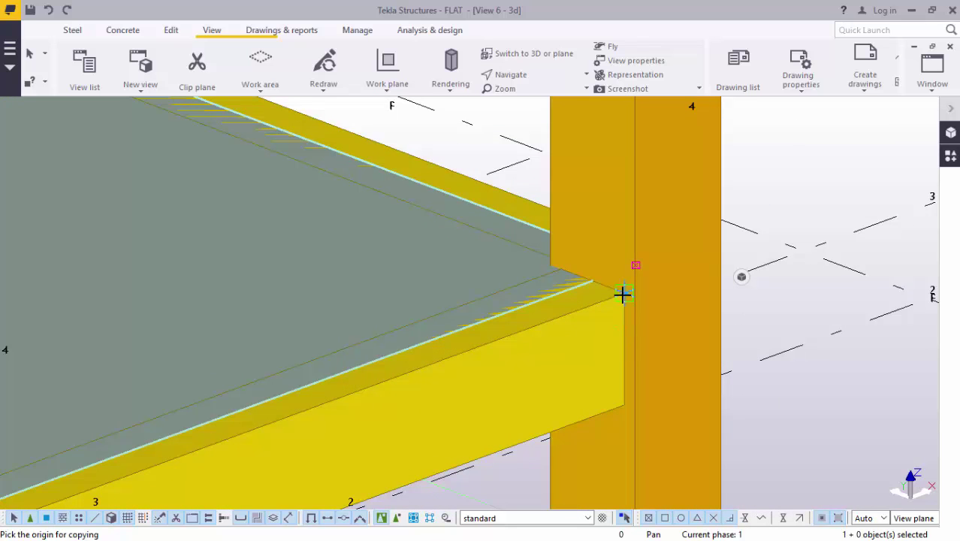
left_click(621, 293)
- Place slab copies at the beam tops of the storeys above
scroll(559, 413, "down", 5)
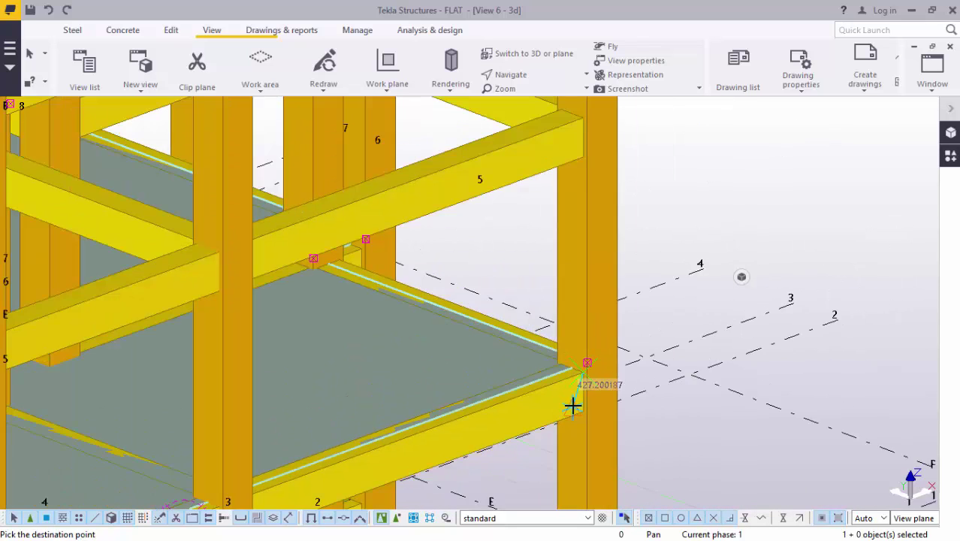
scroll(586, 172, "up", 5)
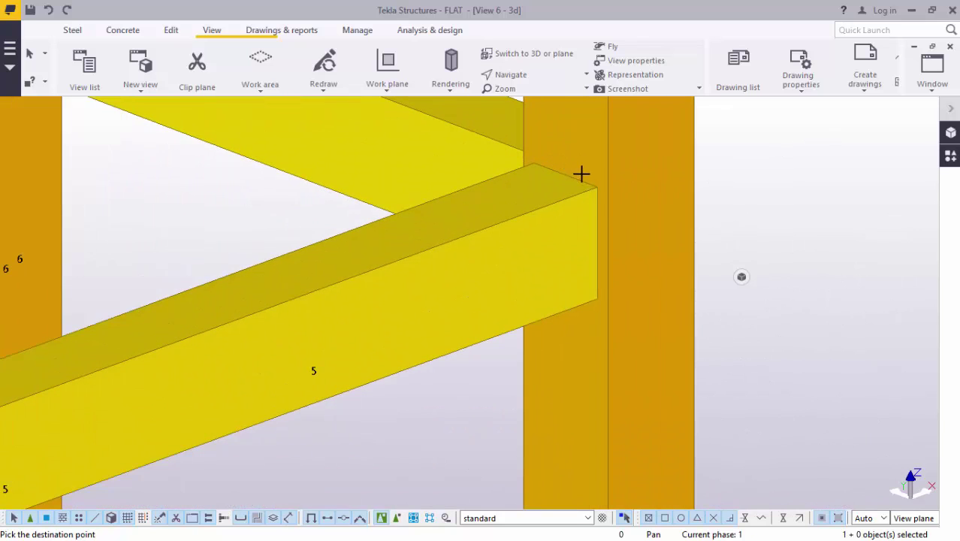
scroll(593, 186, "down", 4)
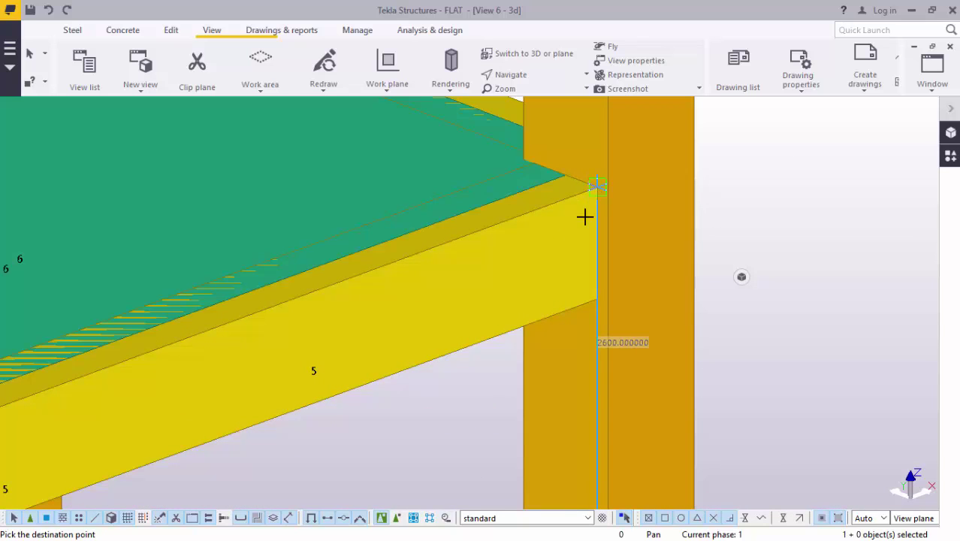
scroll(552, 342, "down", 1)
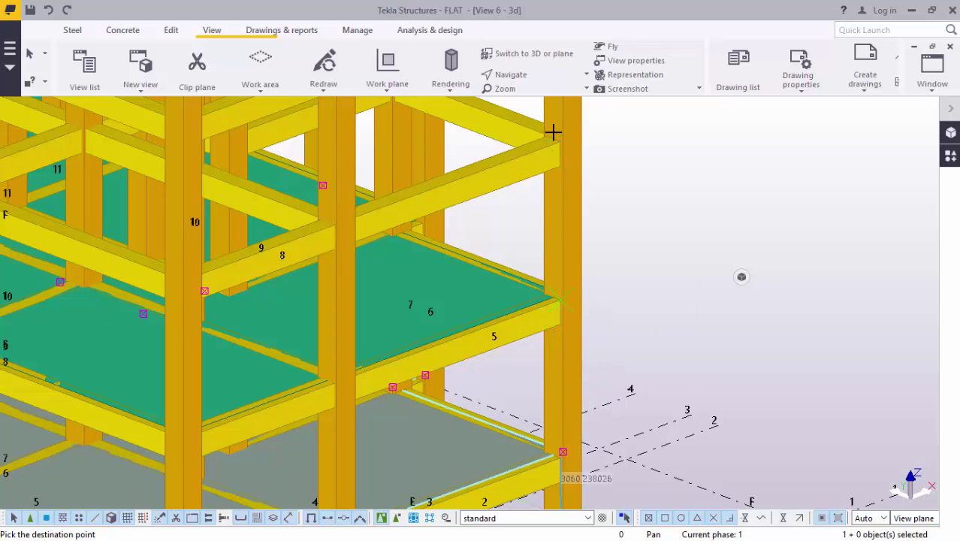
scroll(554, 133, "up", 4)
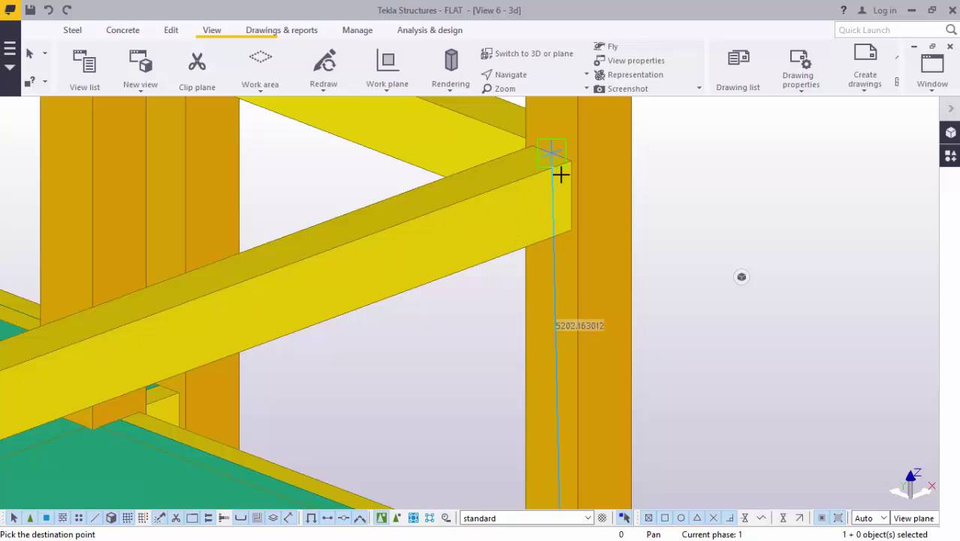
scroll(571, 162, "down", 6)
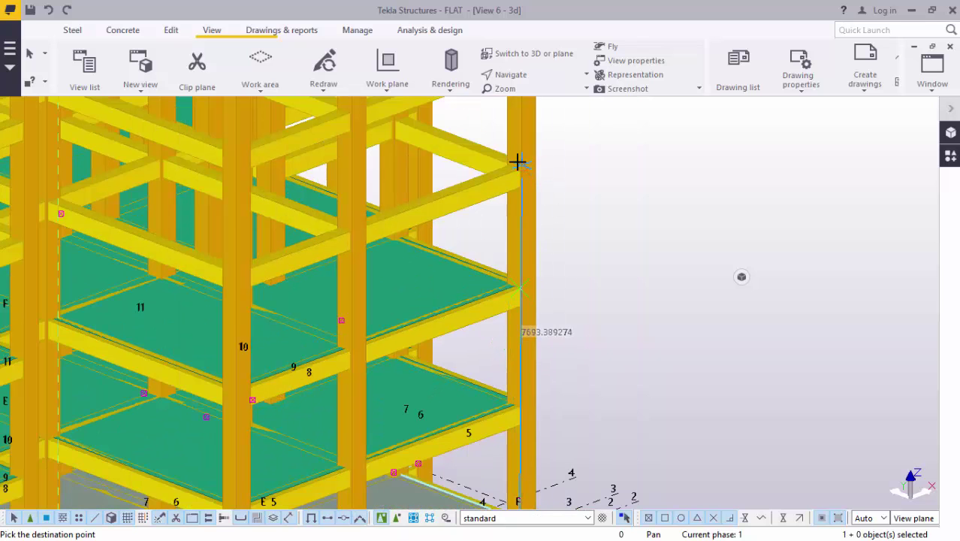
scroll(518, 165, "up", 6)
scroll(525, 184, "up", 2)
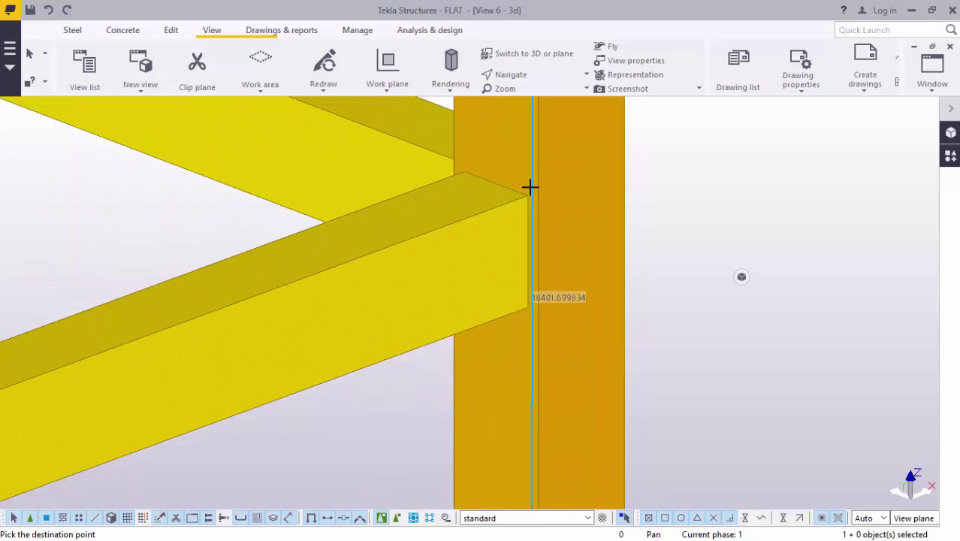
left_click(527, 196)
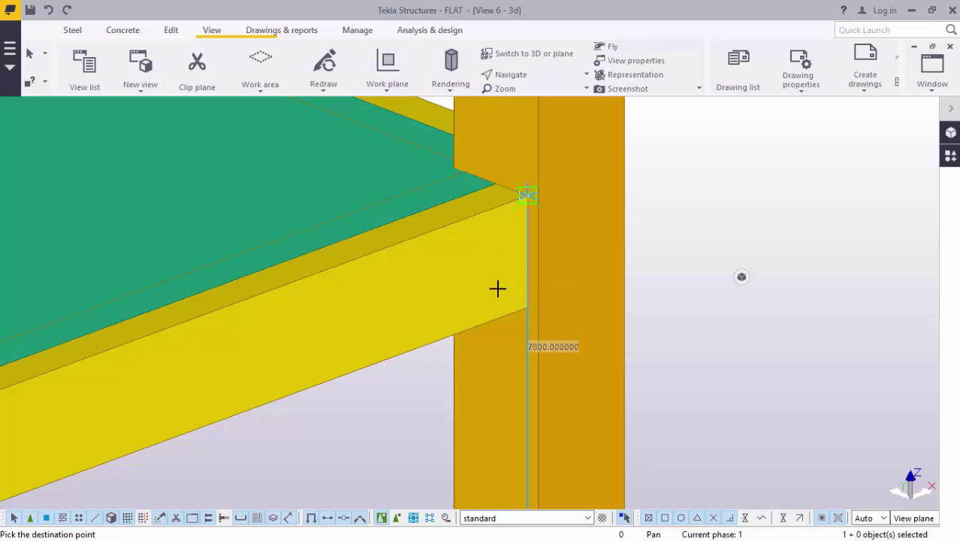
scroll(502, 268, "down", 3)
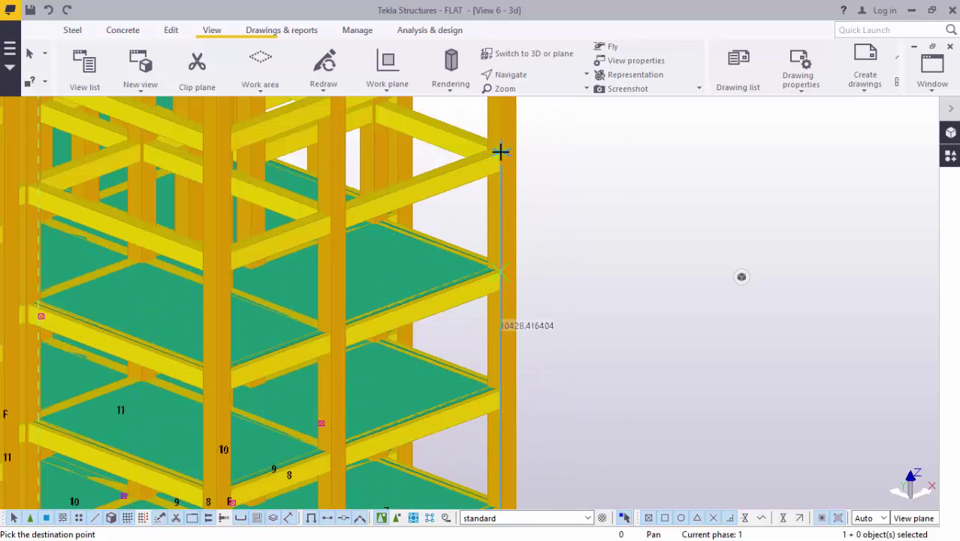
scroll(499, 150, "up", 5)
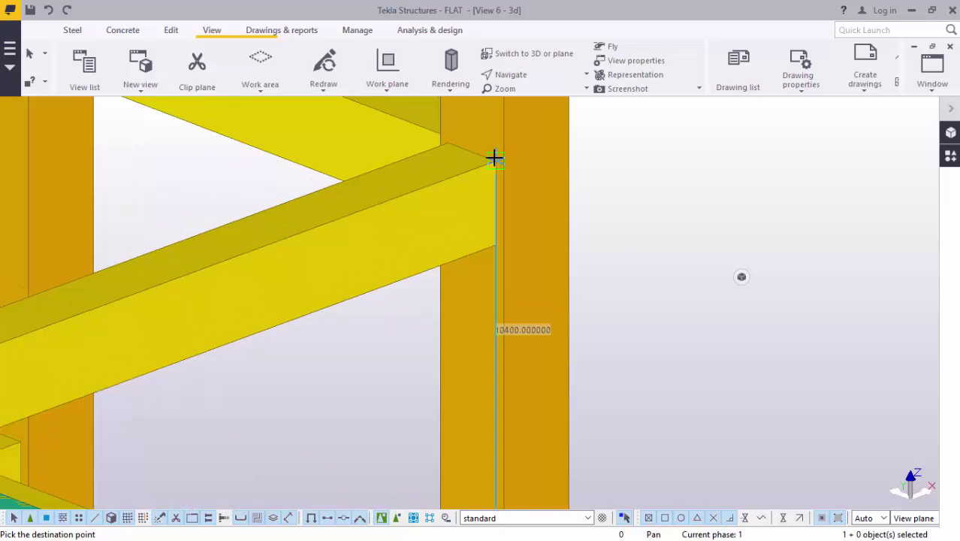
scroll(495, 163, "down", 1)
scroll(455, 274, "down", 3)
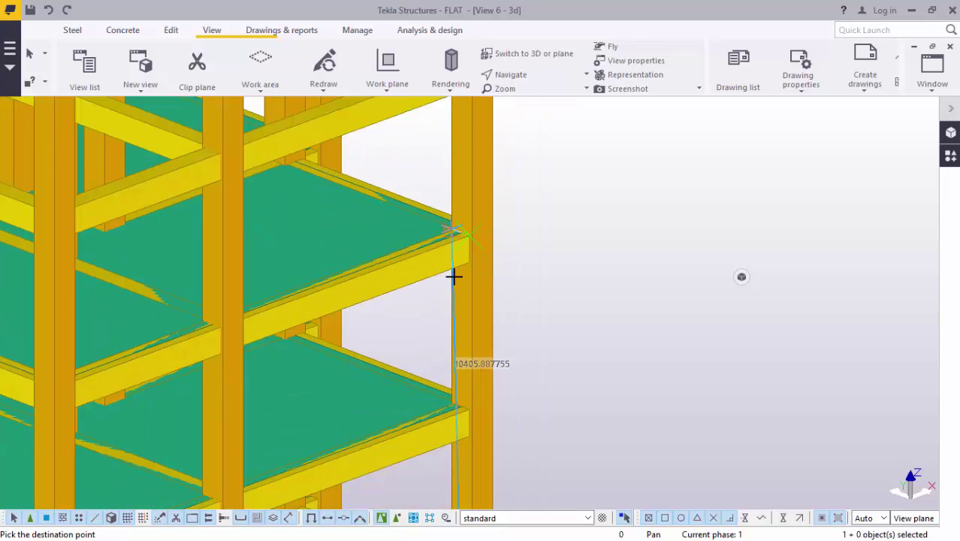
scroll(473, 154, "up", 5)
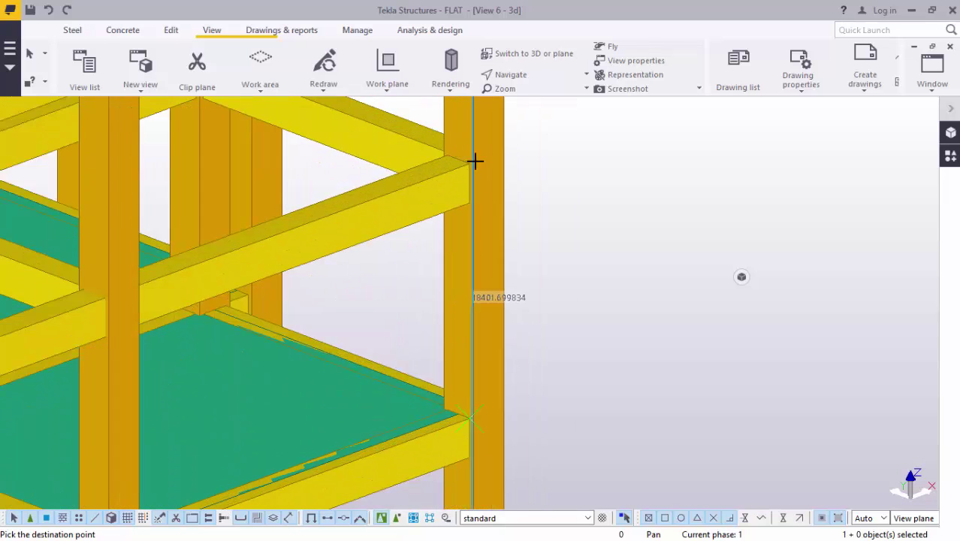
scroll(470, 161, "up", 3)
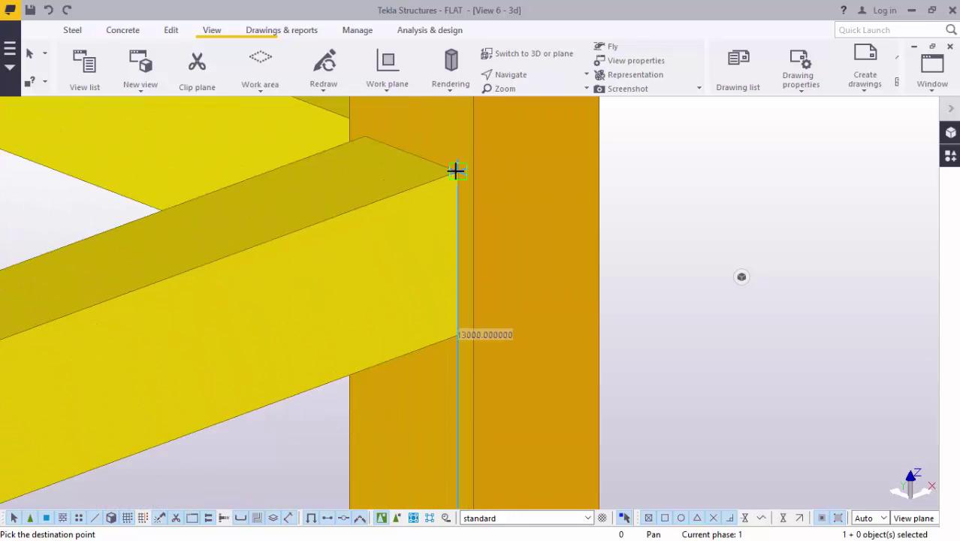
scroll(443, 277, "down", 8)
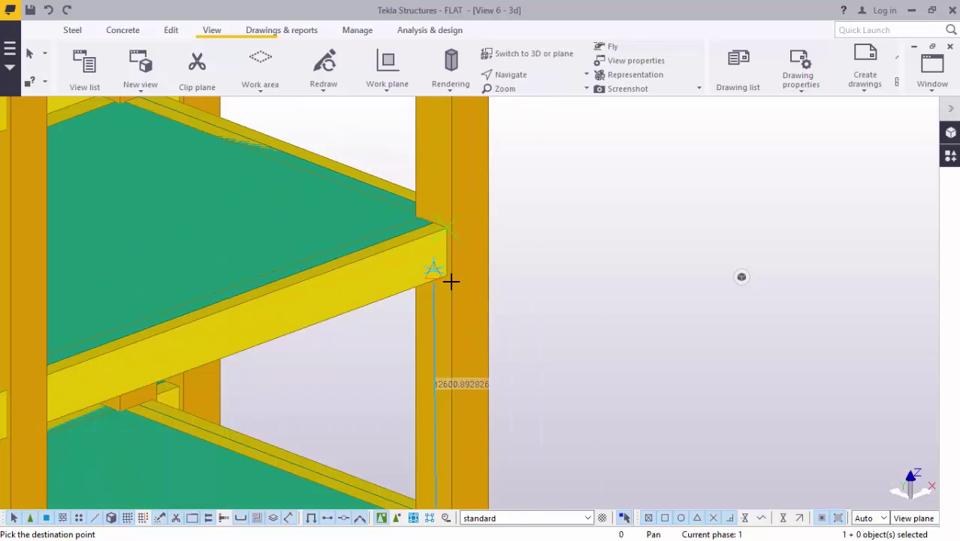
scroll(440, 172, "up", 8)
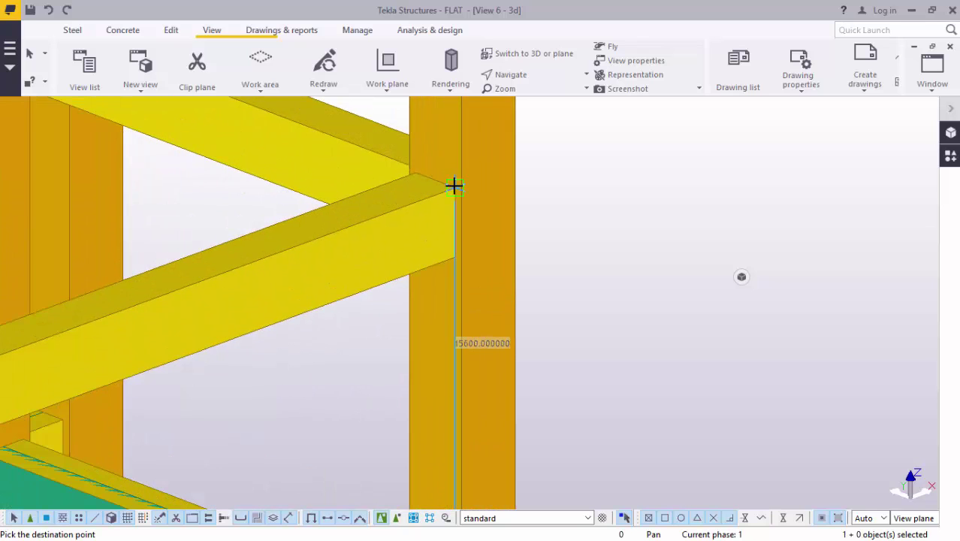
scroll(441, 272, "down", 8)
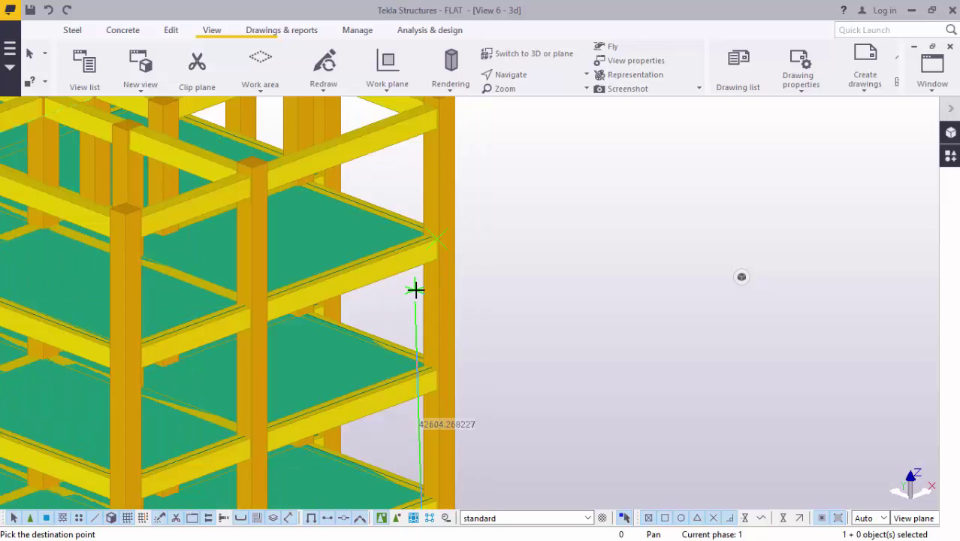
scroll(443, 175, "up", 8)
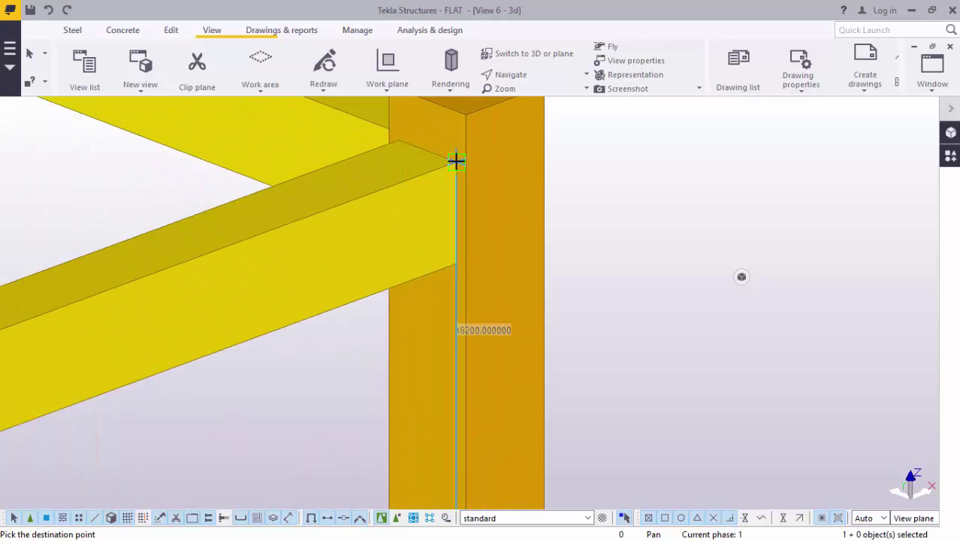
- End the copy command
right_click(620, 144)
left_click(635, 152)
scroll(619, 184, "down", 3)
scroll(623, 182, "down", 8)
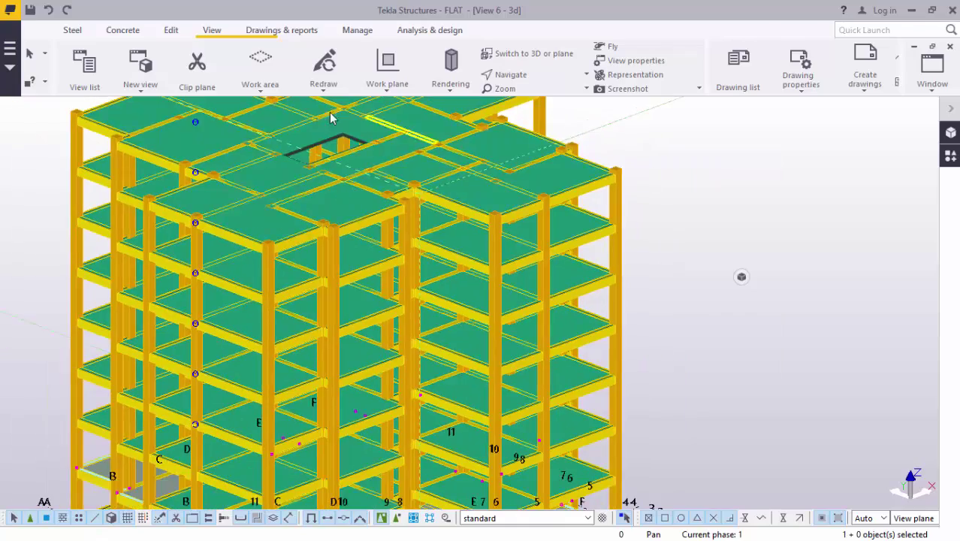
scroll(330, 118, "up", 1)
- Orbit and zoom in to look down into the top slab's stair opening
left_click(546, 79)
left_click(546, 98)
left_click_drag(359, 161, 420, 320)
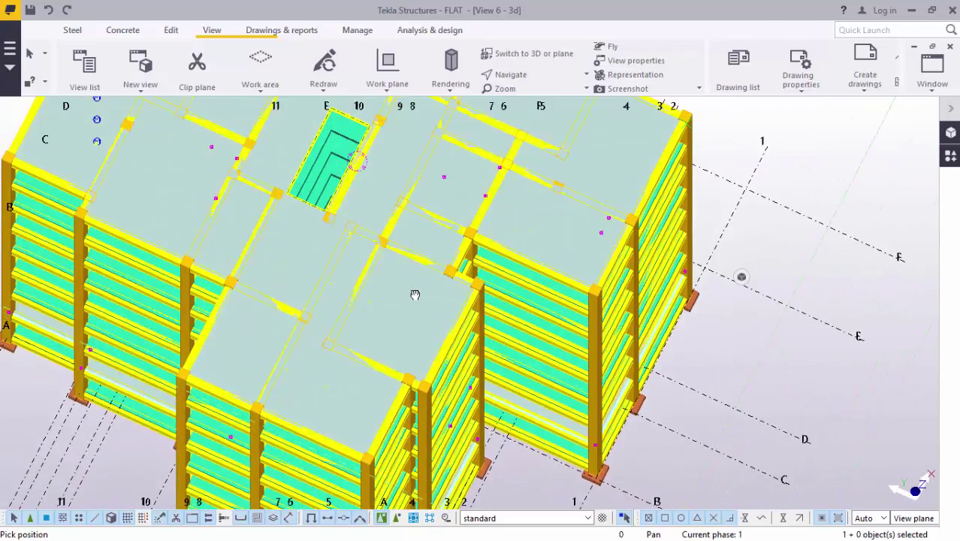
scroll(307, 128, "up", 3)
scroll(307, 128, "up", 5)
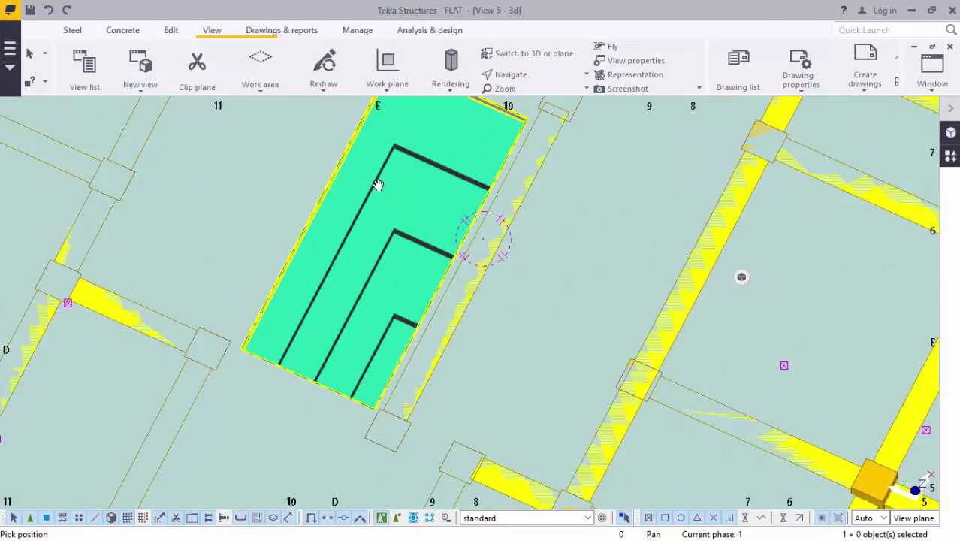
left_click_drag(307, 140, 421, 186)
scroll(421, 187, "up", 5)
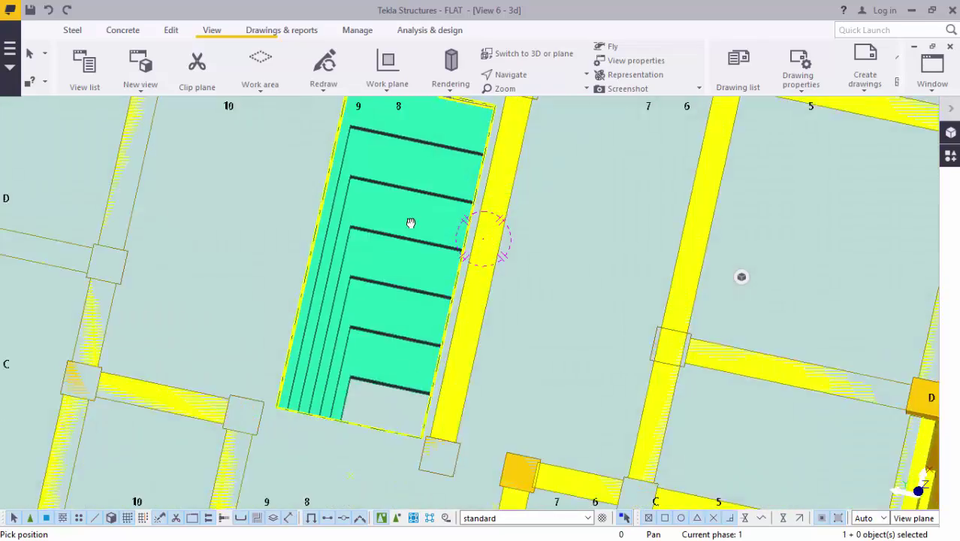
scroll(383, 233, "up", 5)
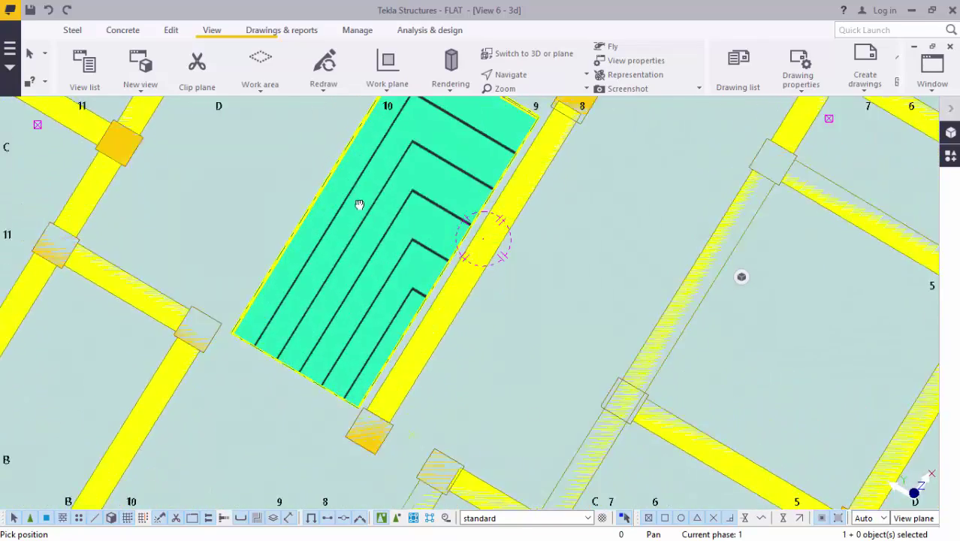
scroll(344, 175, "up", 4)
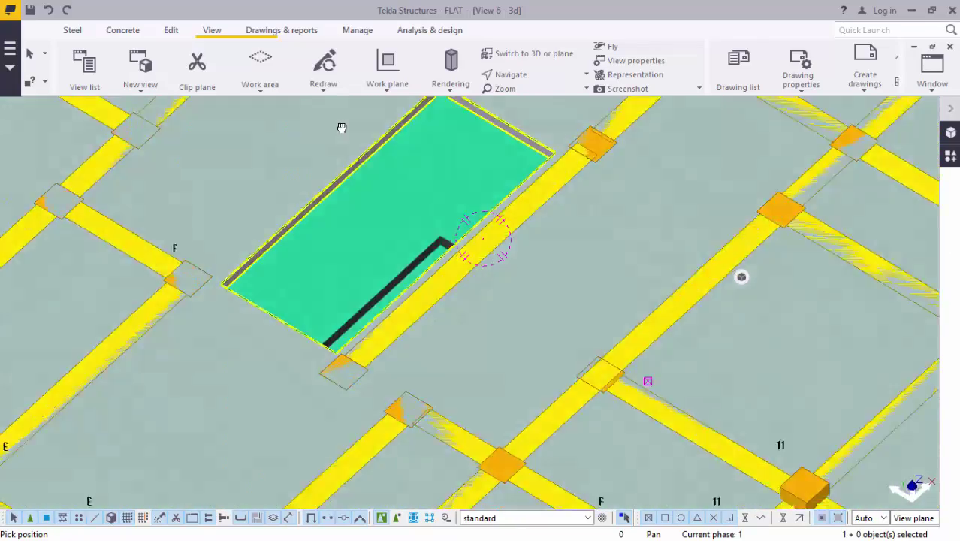
middle_click_drag(305, 206, 382, 130)
scroll(382, 130, "down", 10)
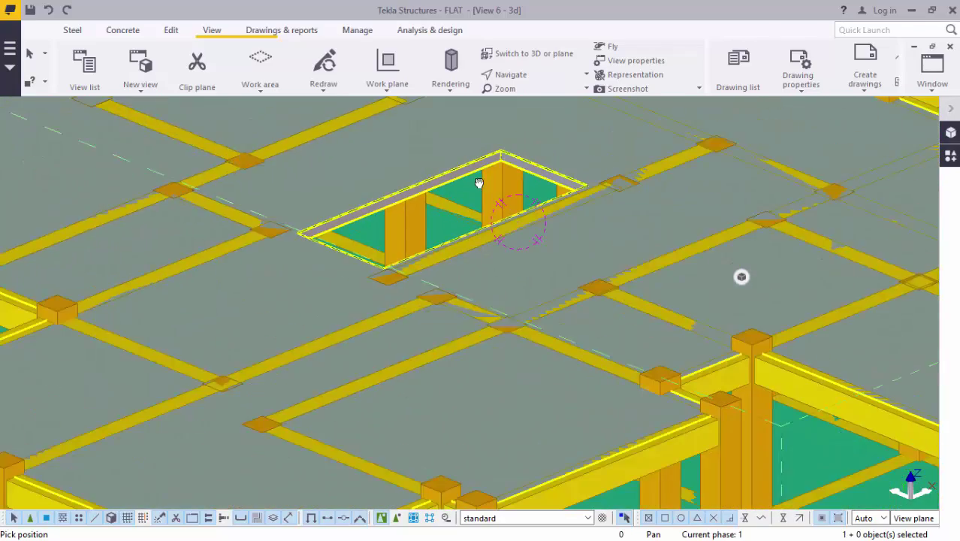
middle_click_drag(447, 172, 302, 248)
- Orbit back out to a lower oblique, near-frontal view of all storeys
scroll(302, 248, "down", 10)
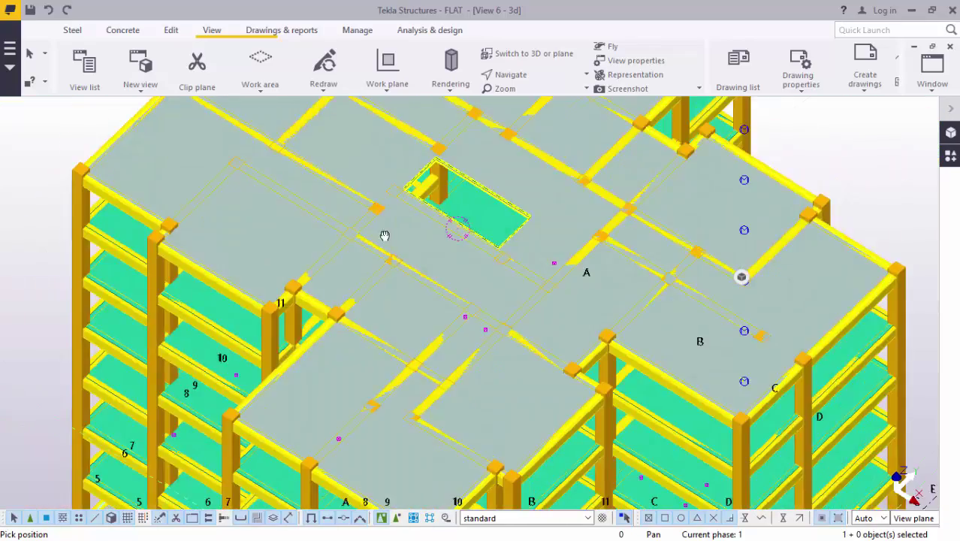
middle_click_drag(384, 235, 441, 211, "ctrl")
scroll(442, 211, "down", 6)
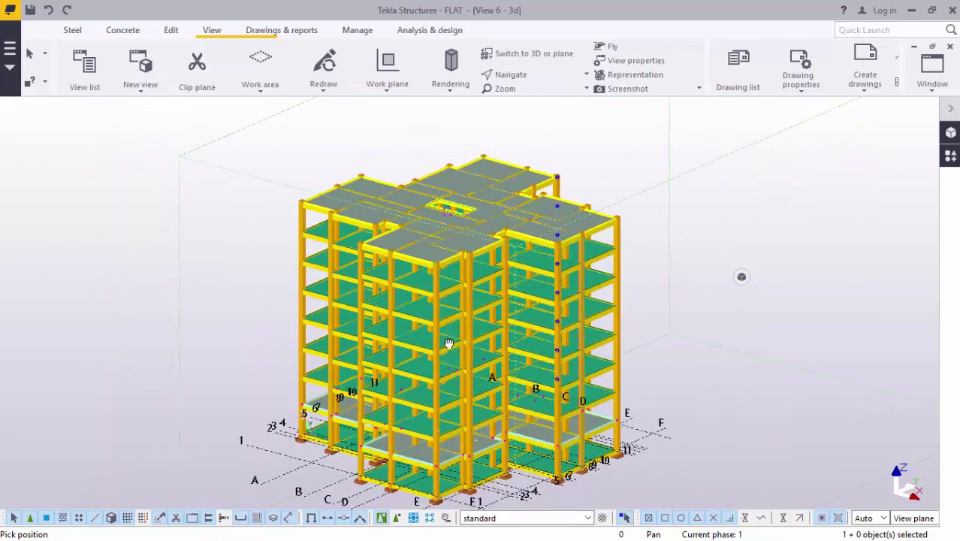
middle_click_drag(509, 326, 584, 318, "ctrl")
- Rotate the building to a near-front elevation
right_click(680, 199)
left_click(706, 197)
left_click(531, 75)
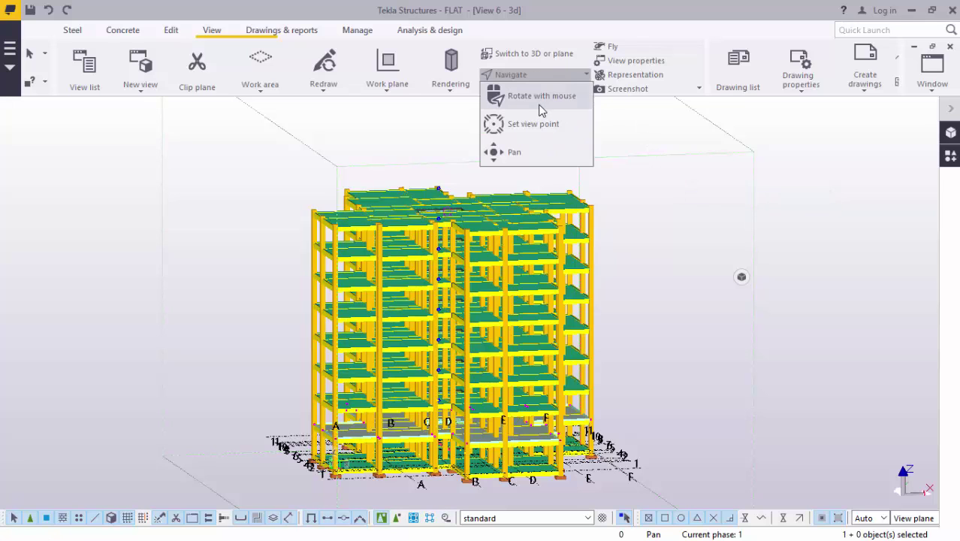
left_click(534, 96)
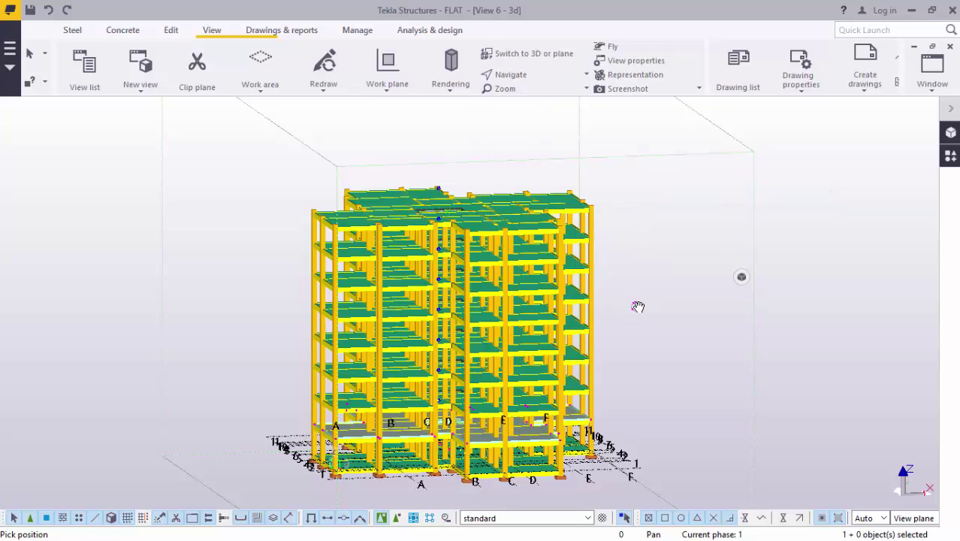
left_click(637, 307)
left_click(526, 75)
left_click(529, 98)
left_click_drag(448, 412, 425, 386)
right_click(624, 339)
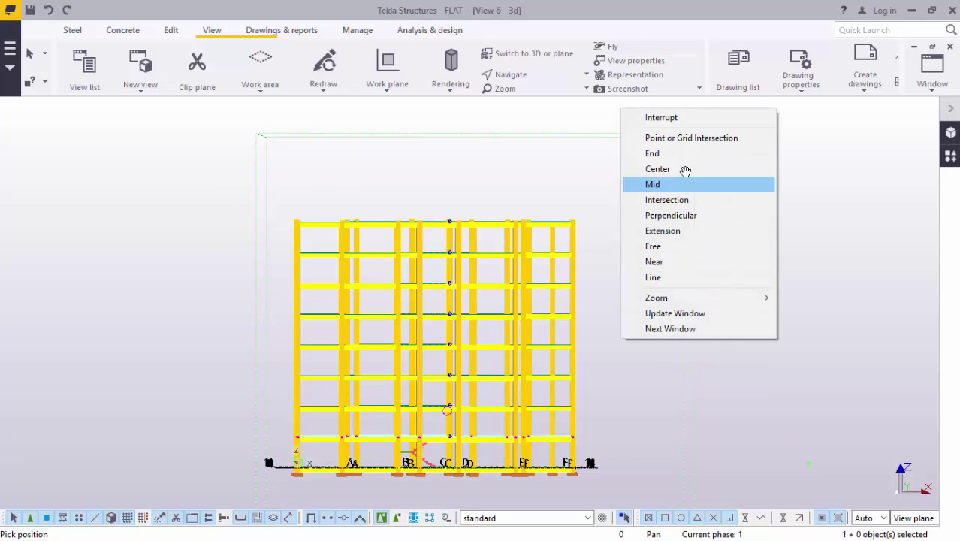
left_click(662, 116)
- Set the 3D view's rotation around Z and X to 0 in View Properties
double_click(651, 400)
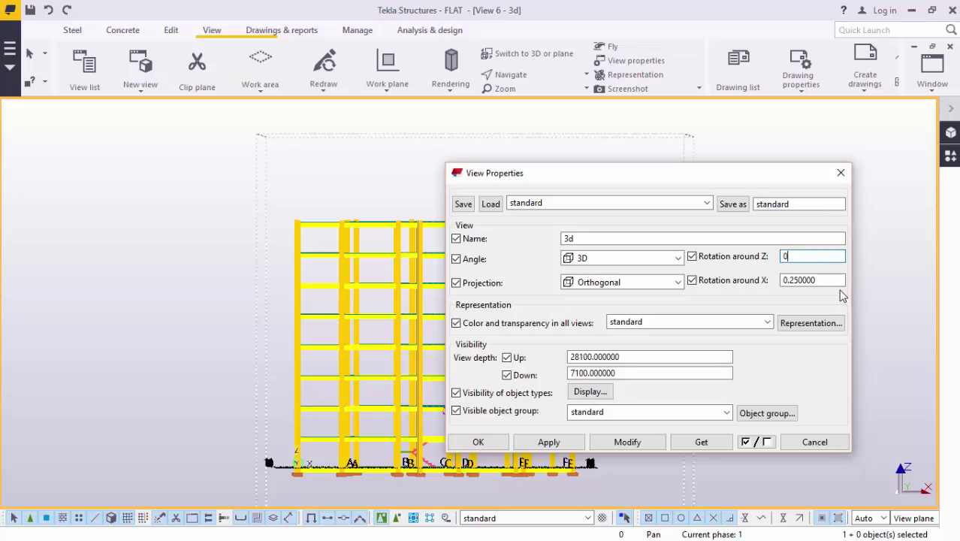
type("0")
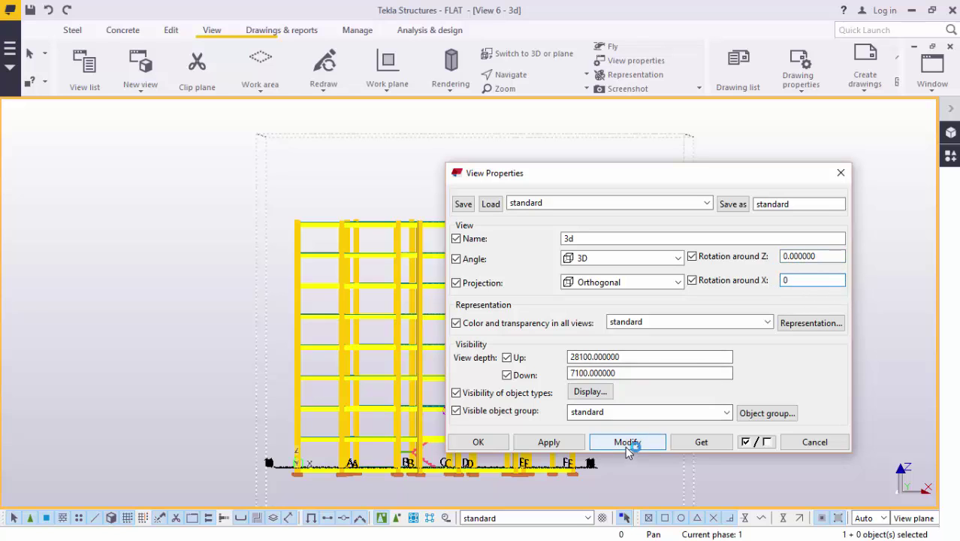
left_click(628, 443)
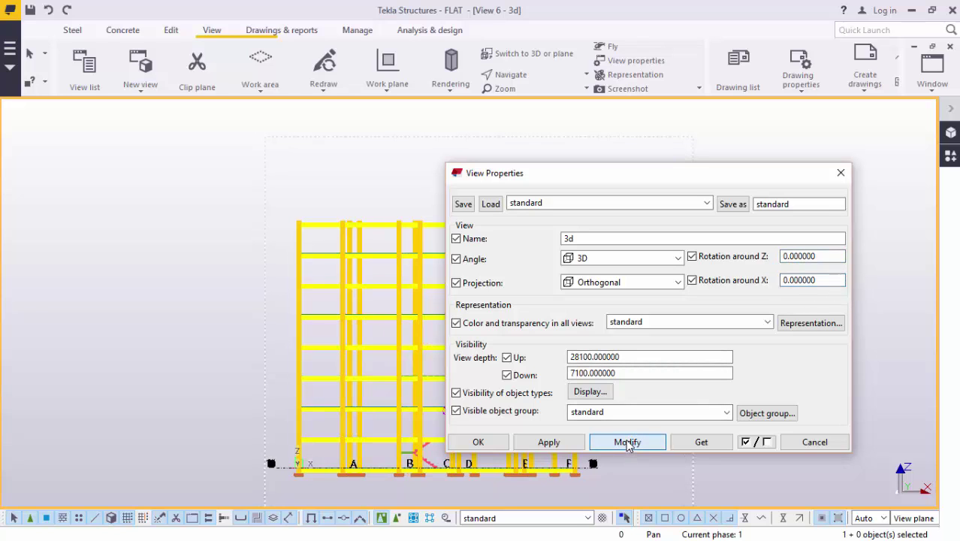
left_click(478, 441)
- Zoom in and select the stair flight between gridlines B and C
scroll(465, 375, "down", 2)
scroll(439, 416, "up", 5)
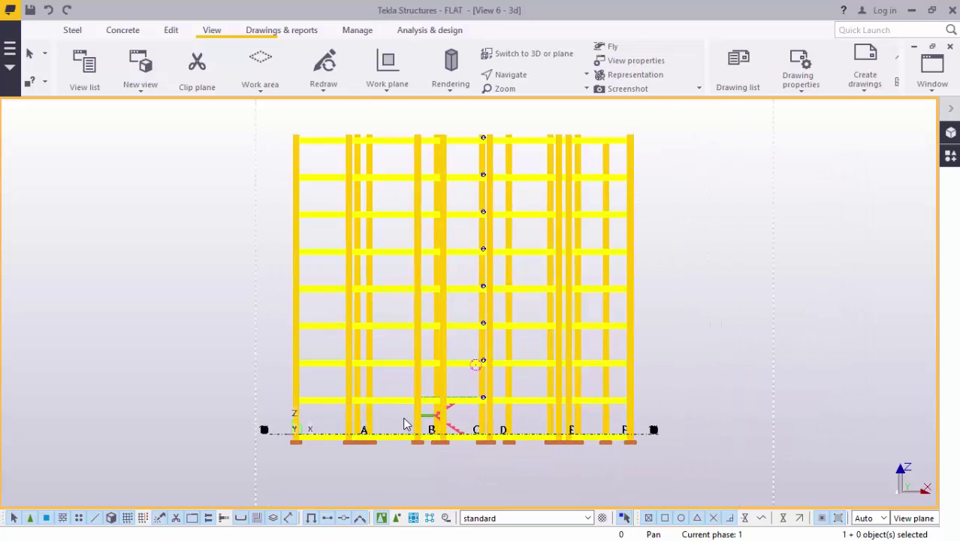
scroll(405, 420, "up", 6)
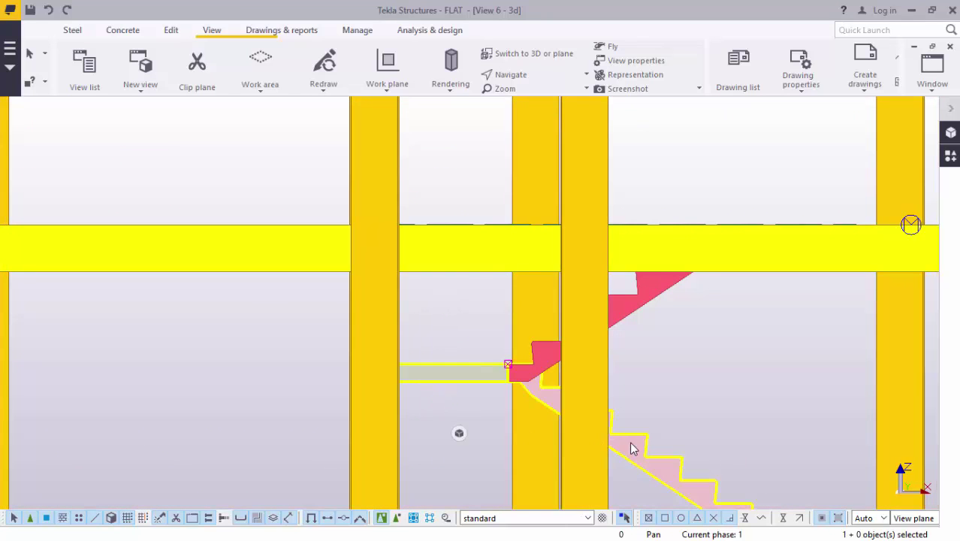
left_click(656, 296)
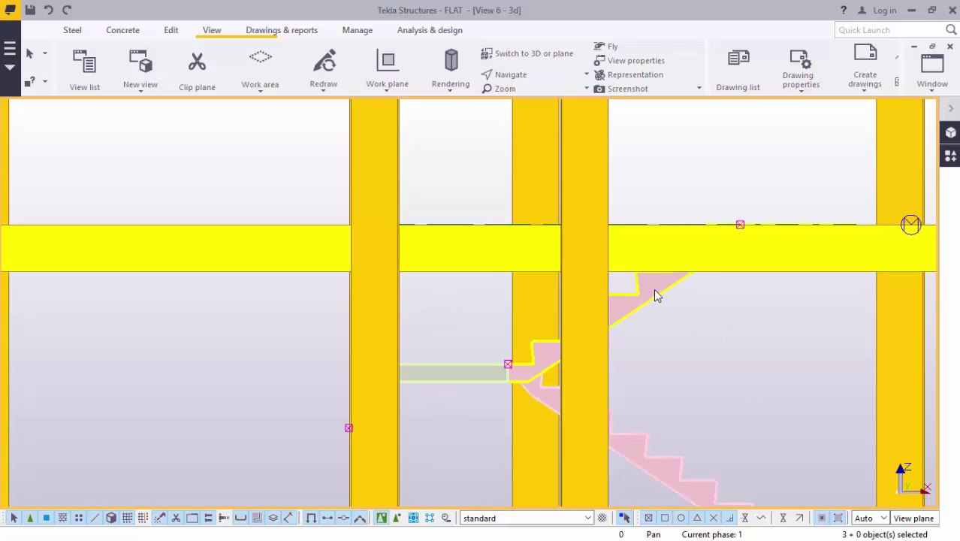
scroll(690, 330, "down", 6)
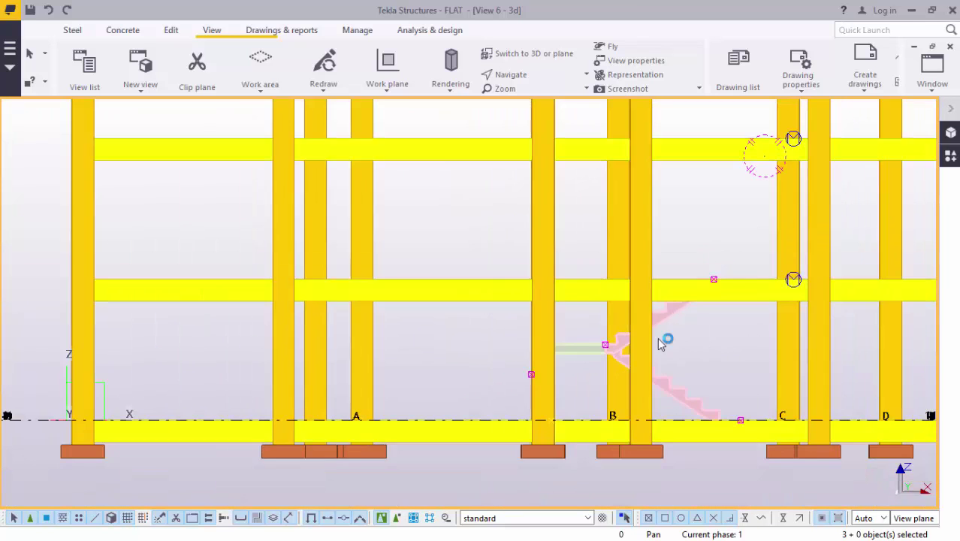
scroll(714, 276, "down", 6)
scroll(567, 402, "down", 1)
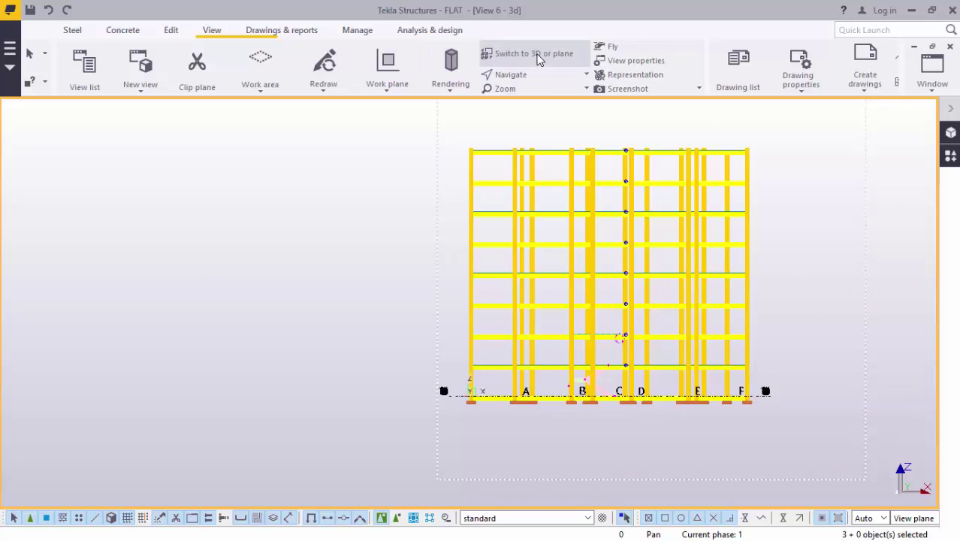
- Rotate the model back to an oblique 3D view
left_click(526, 75)
left_click(535, 99)
middle_click_drag(702, 279, 792, 343, "ctrl")
scroll(439, 304, "up", 5)
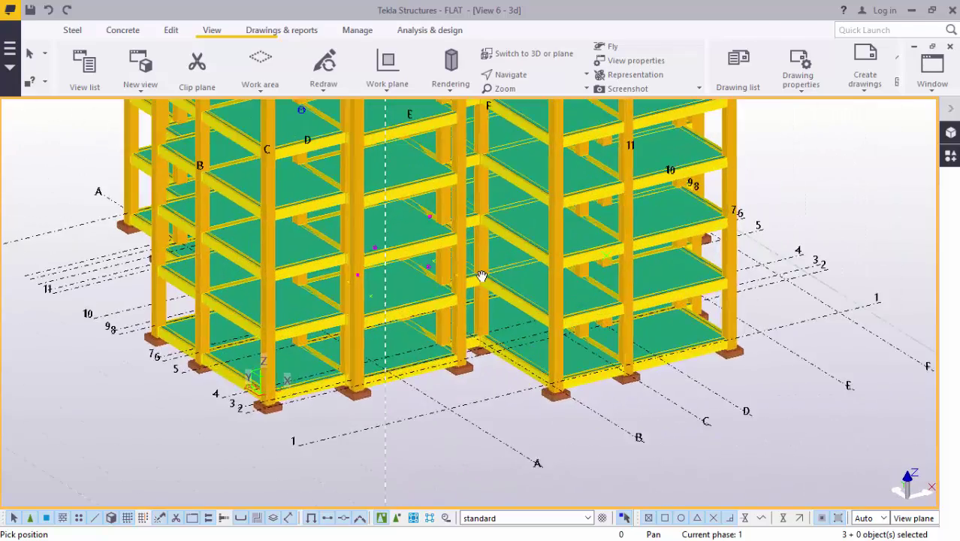
scroll(432, 279, "down", 5)
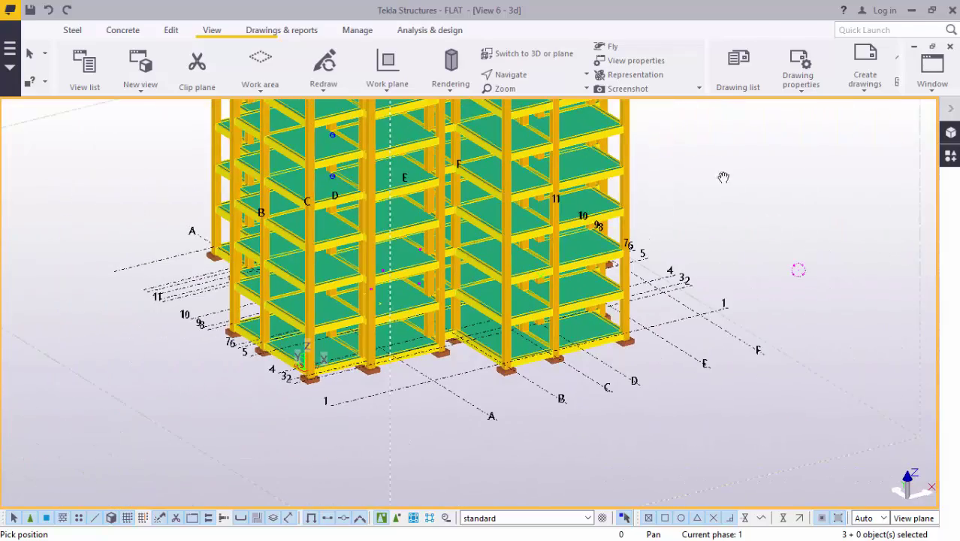
- Interrupt the running point-picking command
right_click(703, 171)
left_click(748, 181)
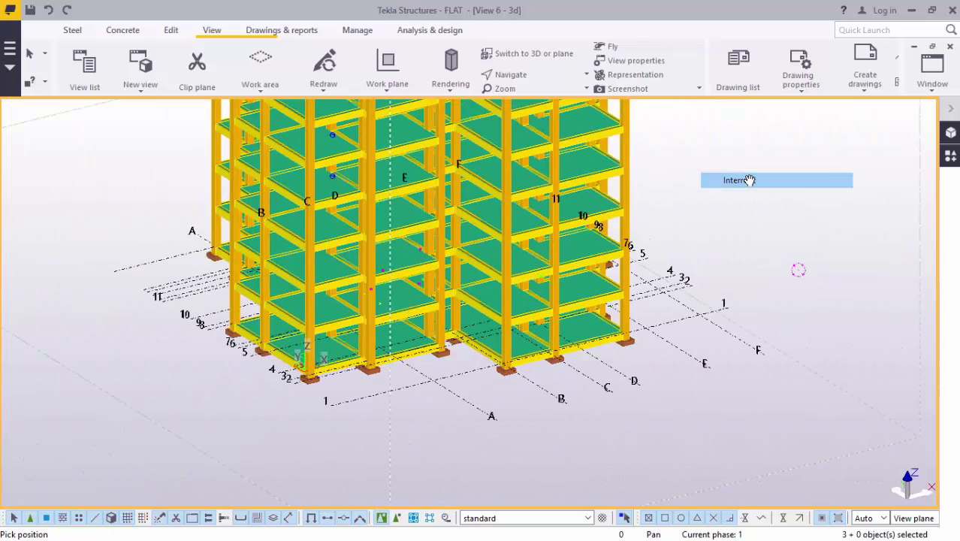
scroll(430, 252, "up", 4)
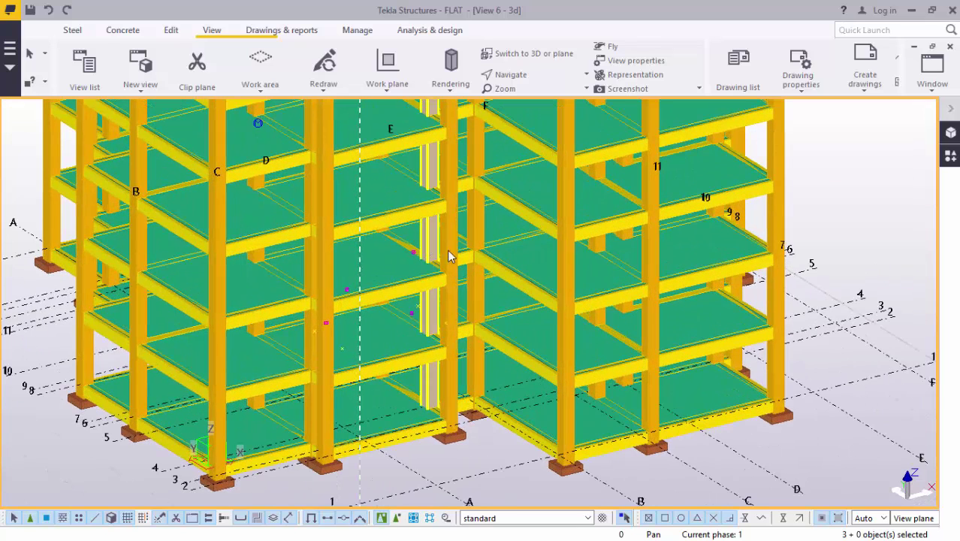
- Start copying the three selected objects and pan toward the building's lower corner
right_click(821, 150)
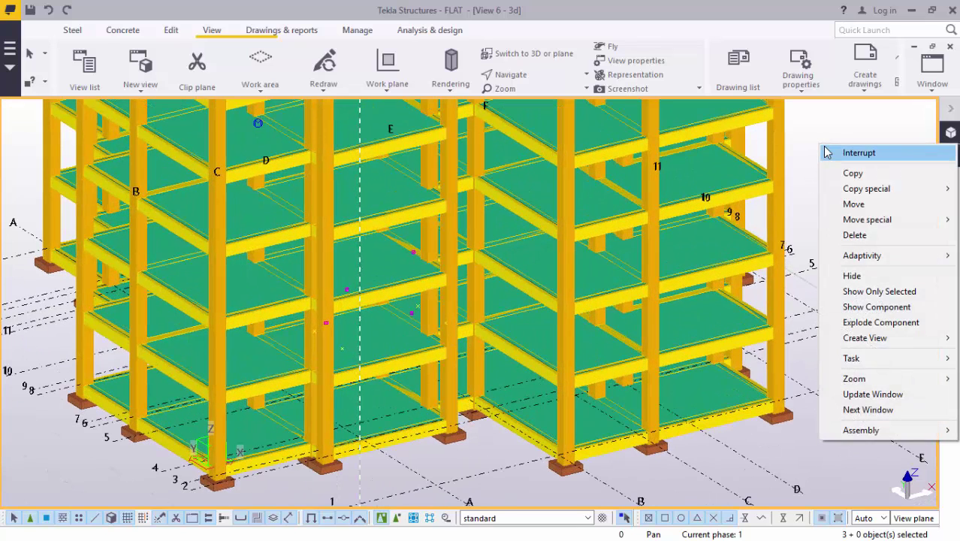
left_click(828, 173)
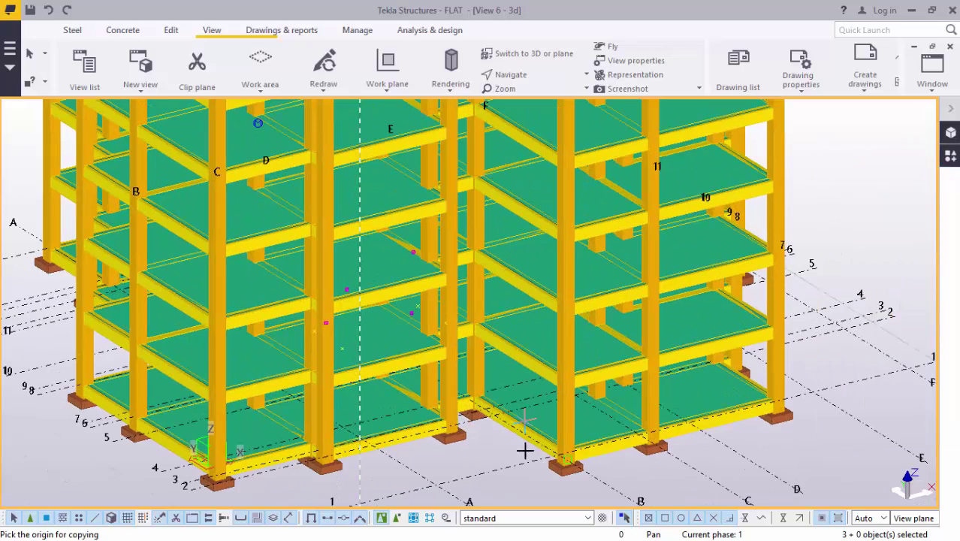
scroll(563, 461, "up", 2)
middle_click_drag(561, 456, 690, 421)
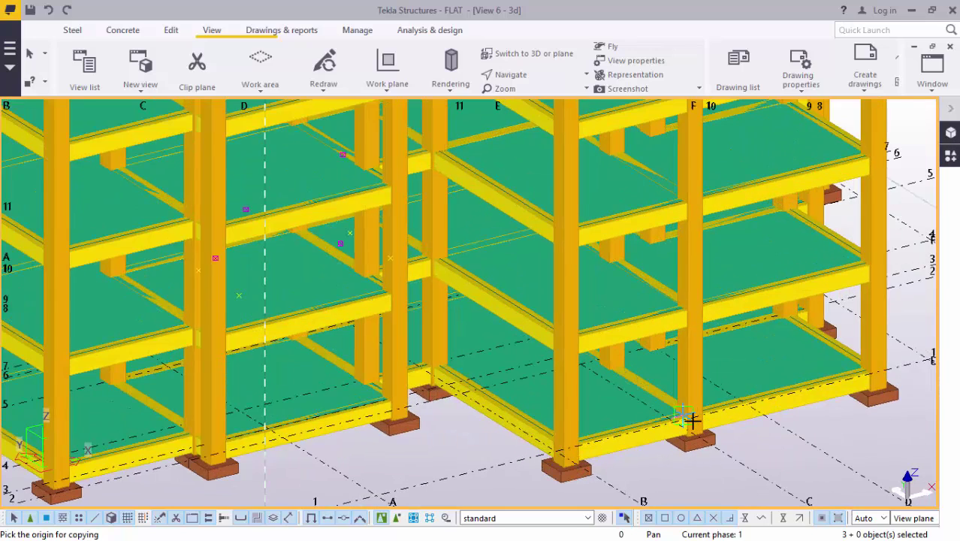
scroll(690, 420, "up", 8)
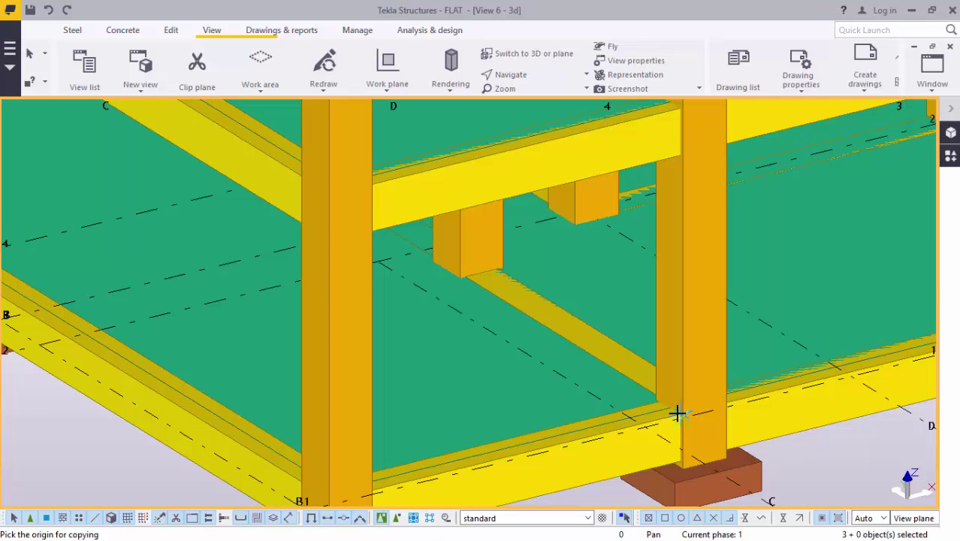
- Zoom in on the lowest floor's slab-edge beam-column corner for the copy origin
scroll(639, 402, "up", 3)
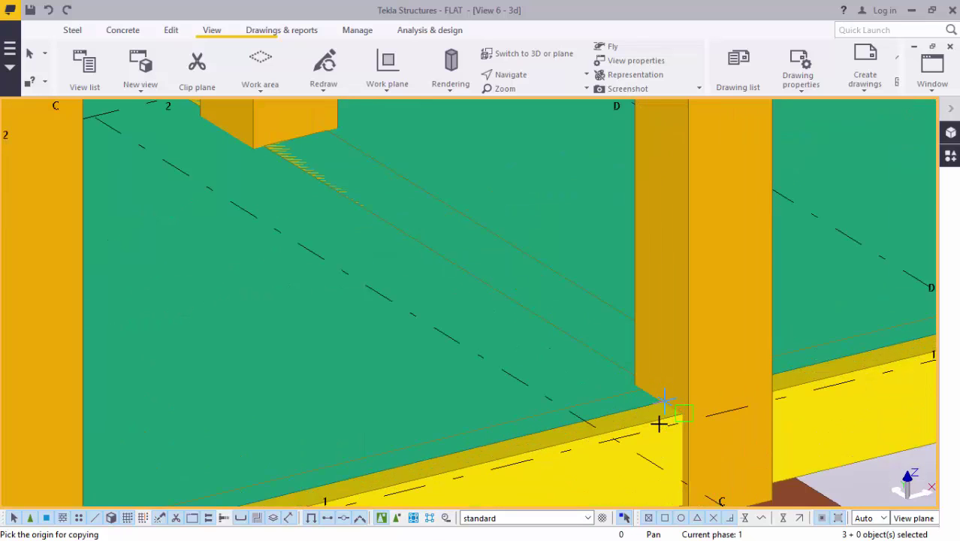
scroll(672, 418, "down", 2)
scroll(673, 419, "up", 2)
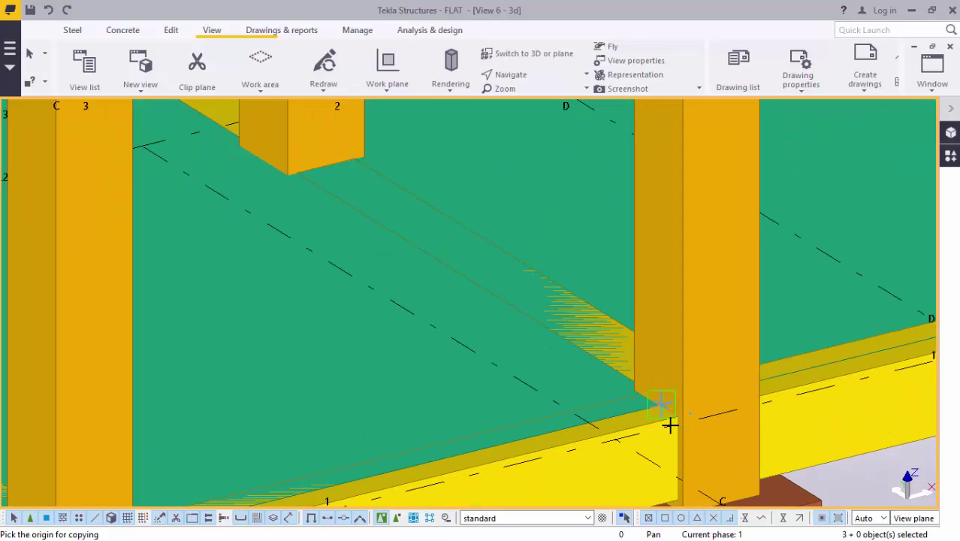
scroll(671, 422, "up", 2)
scroll(676, 414, "up", 2)
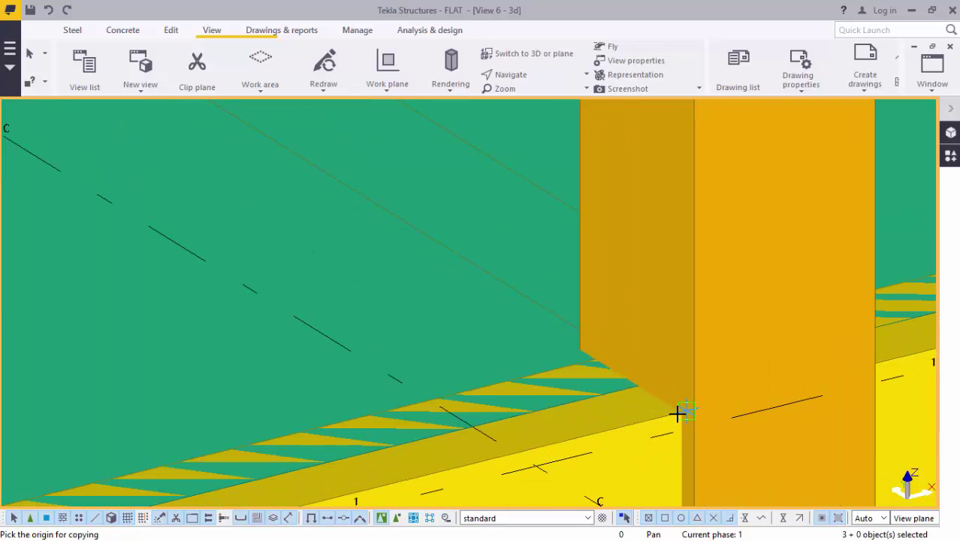
scroll(654, 400, "down", 2)
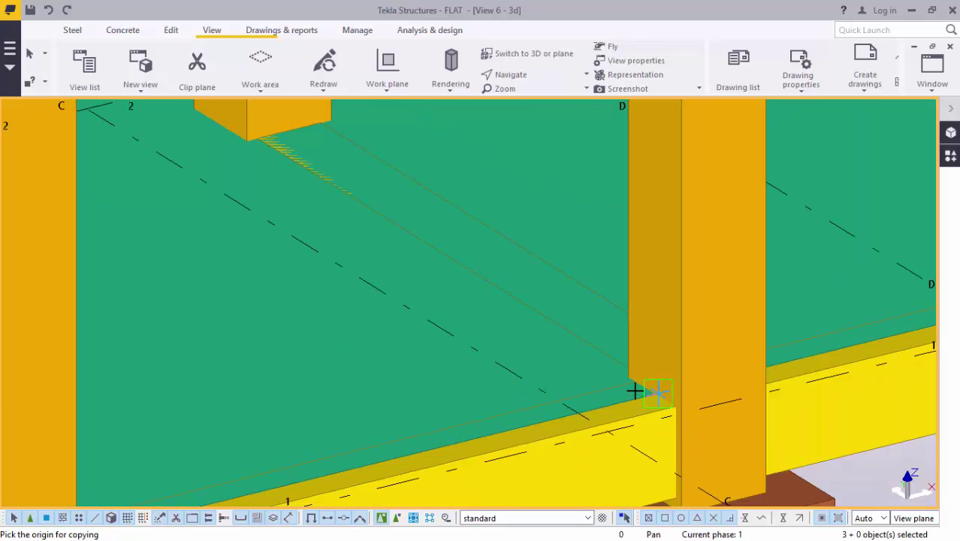
scroll(605, 398, "down", 5)
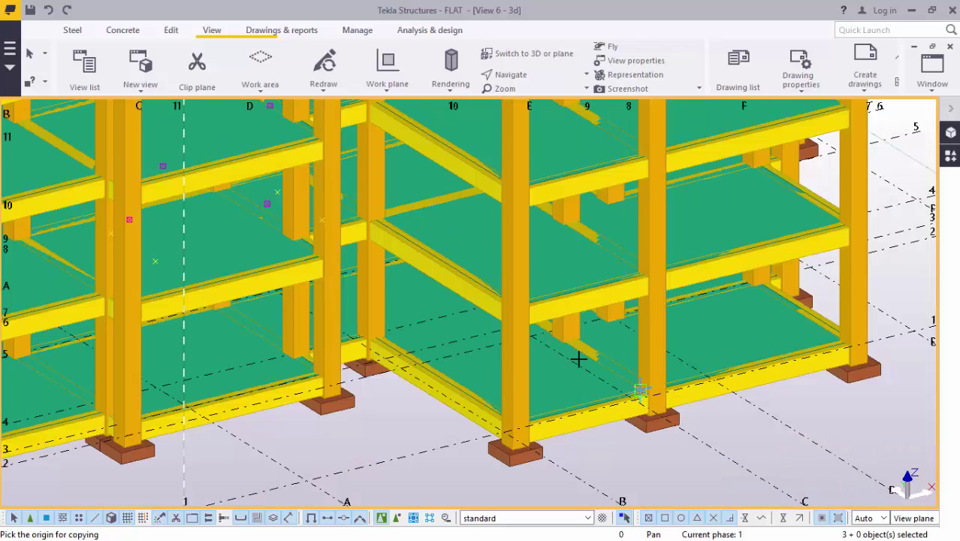
scroll(800, 274, "down", 1)
scroll(805, 263, "up", 2)
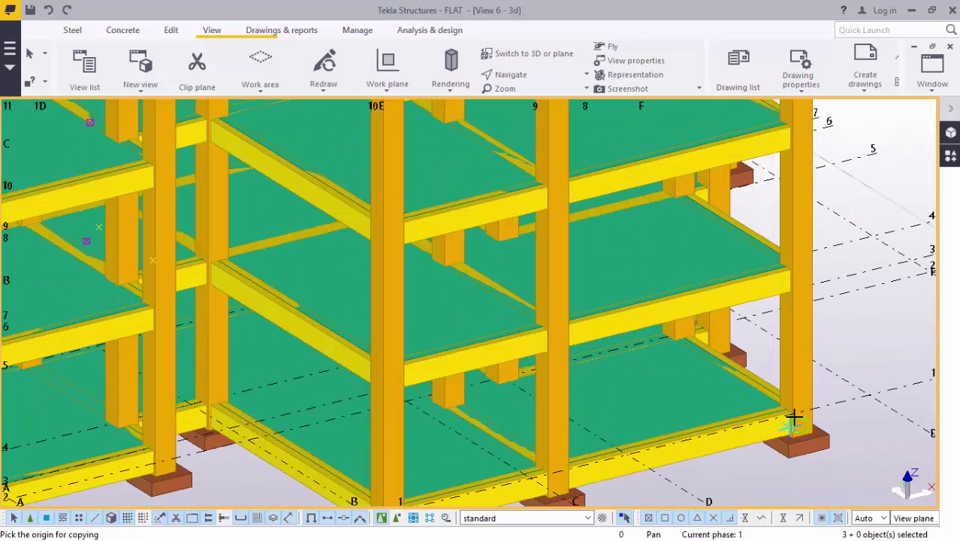
scroll(794, 416, "up", 2)
scroll(796, 412, "up", 4)
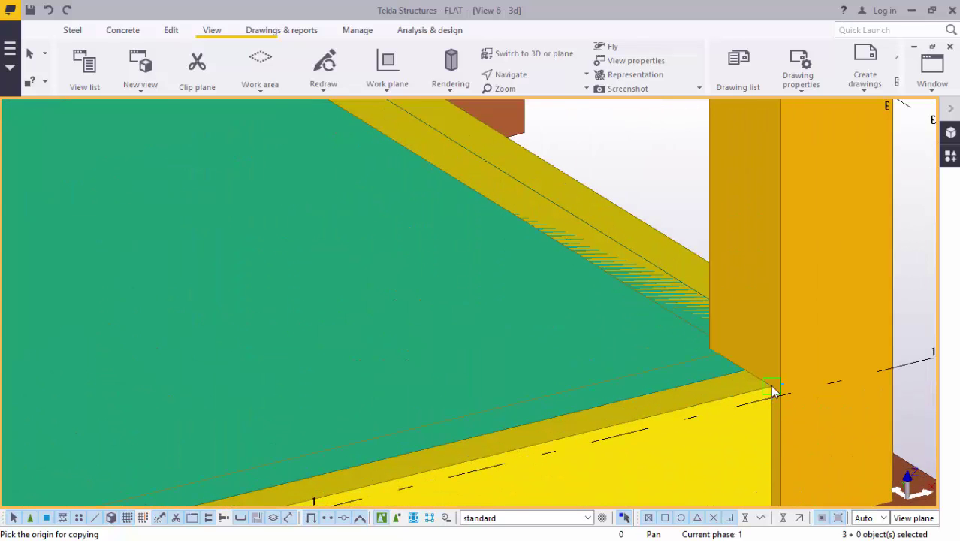
scroll(716, 431, "down", 4)
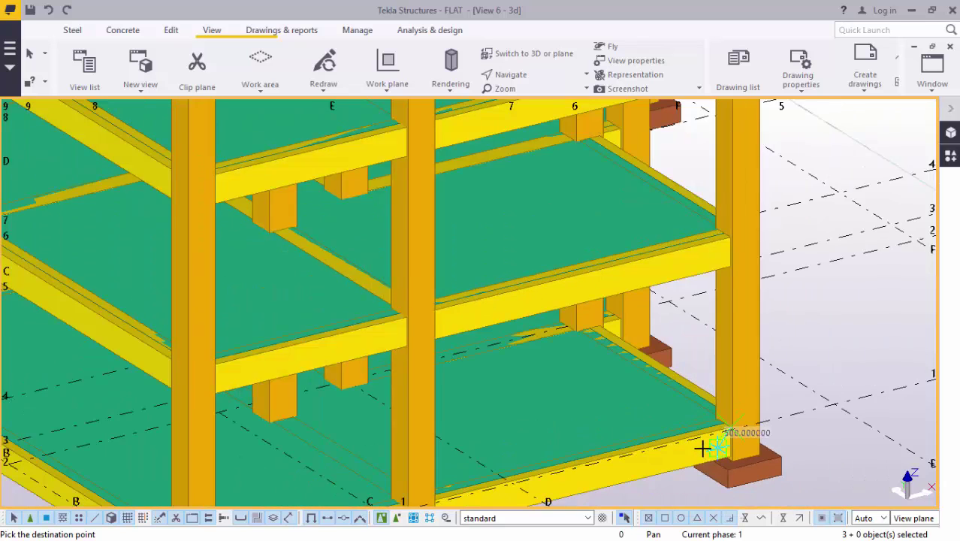
- Zoom in and out around the top-floor column end to read the 20800 height
scroll(725, 263, "up", 5)
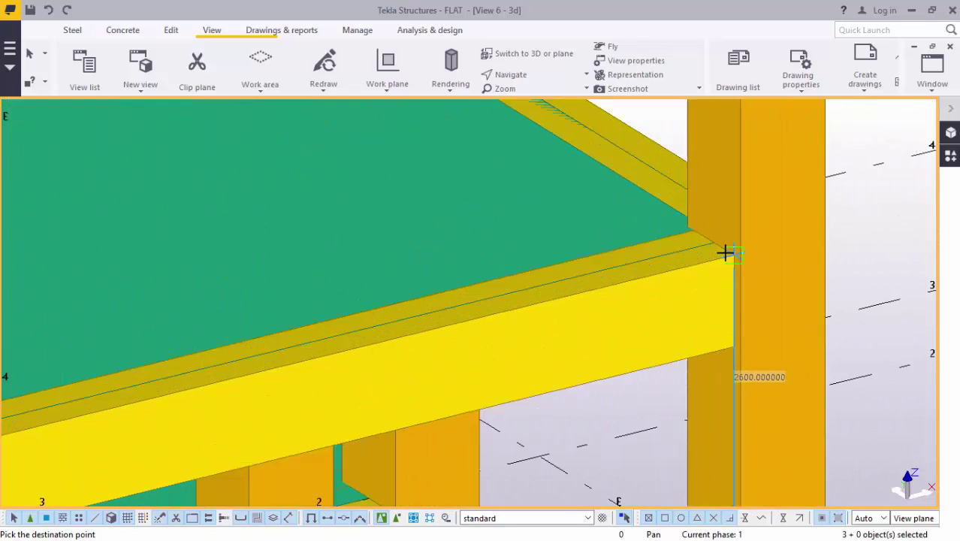
scroll(729, 251, "up", 1)
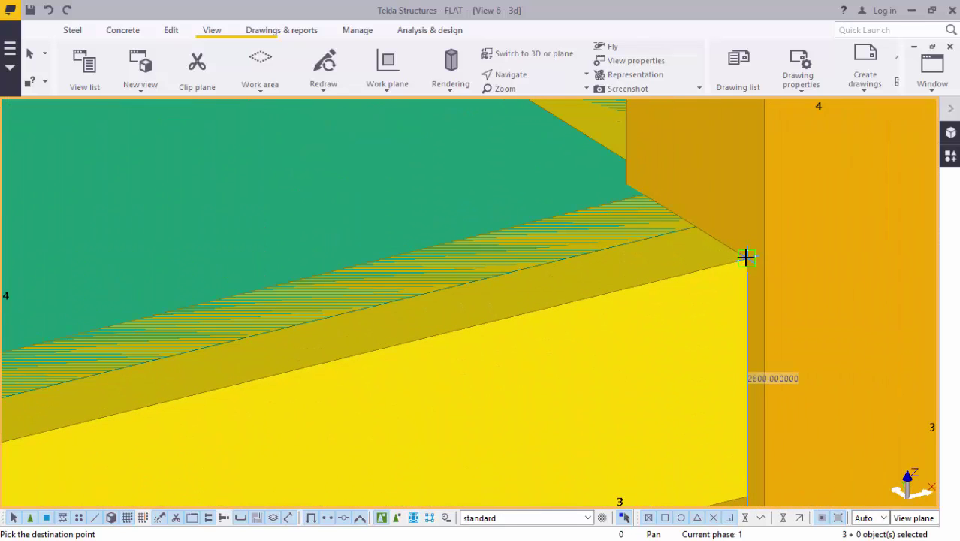
scroll(683, 338, "down", 3)
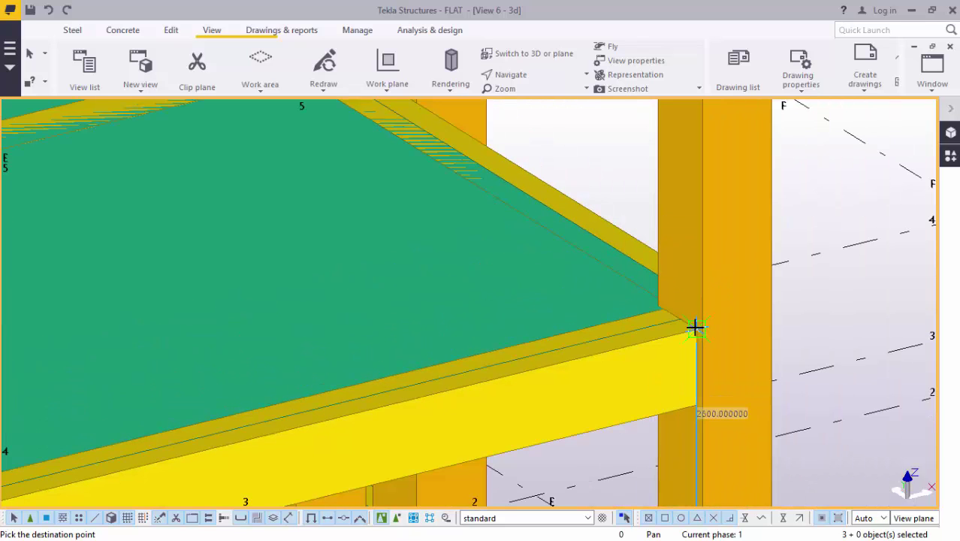
scroll(695, 327, "down", 4)
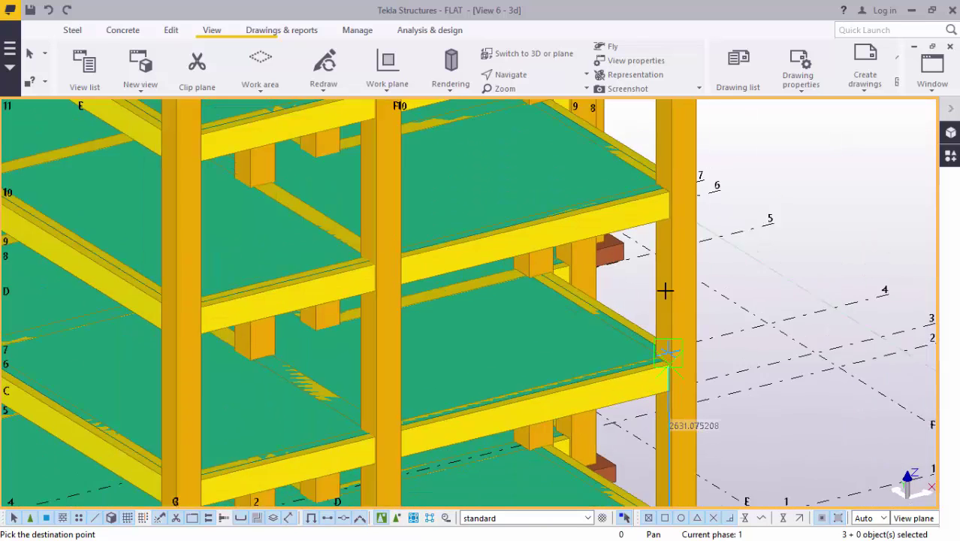
scroll(664, 178, "up", 4)
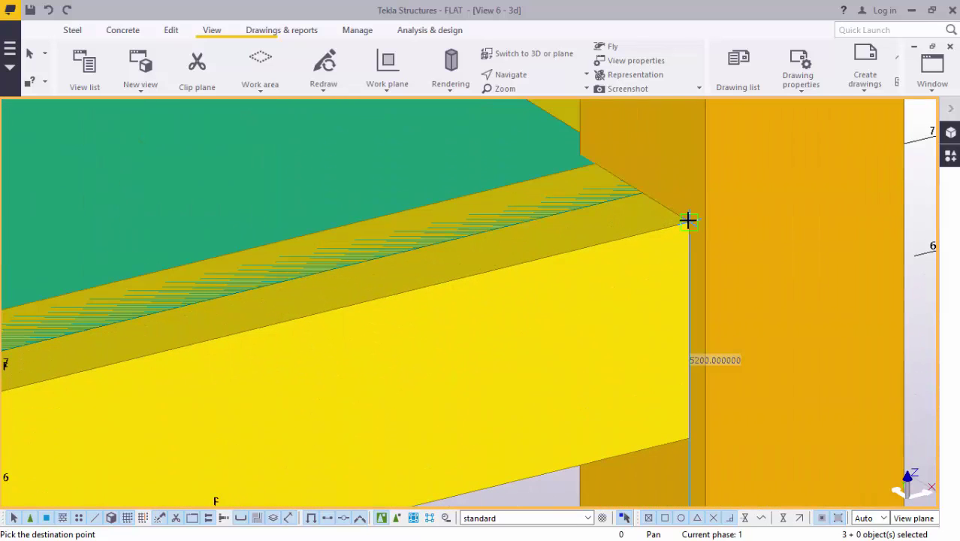
scroll(621, 343, "down", 4)
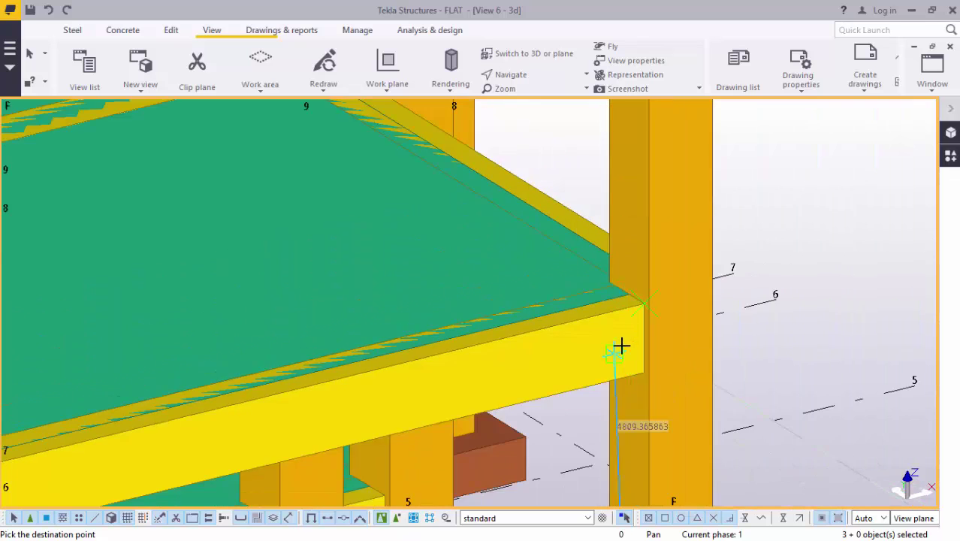
scroll(623, 342, "down", 2)
scroll(619, 162, "up", 4)
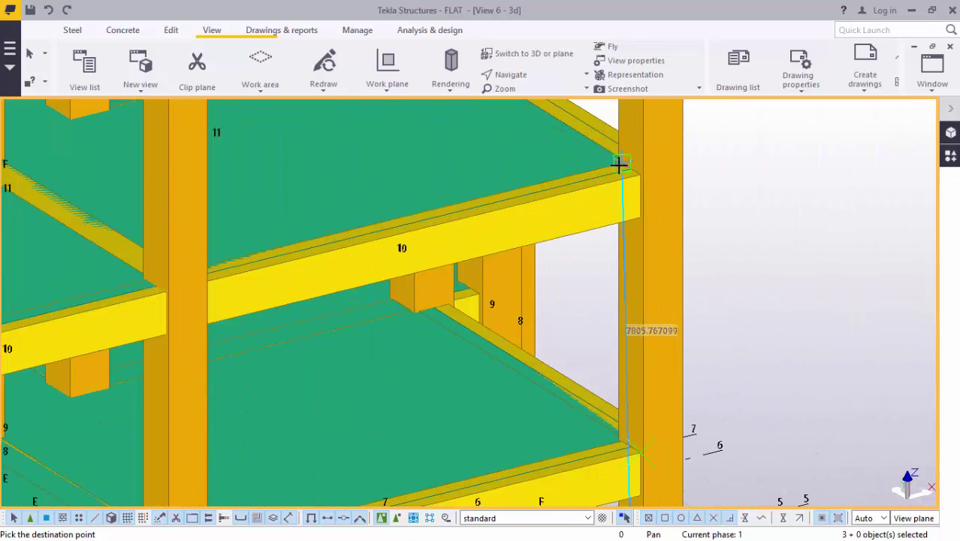
scroll(636, 174, "up", 4)
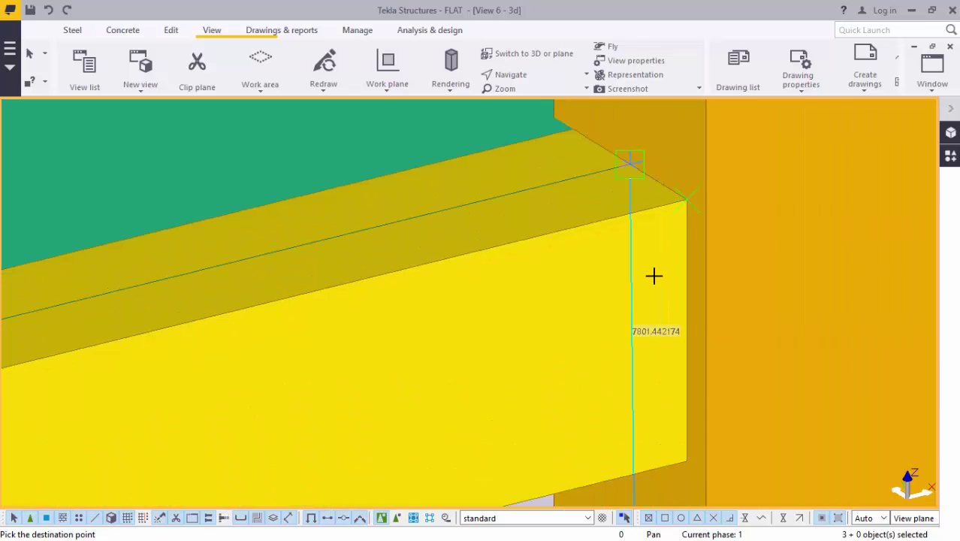
scroll(651, 300, "down", 4)
scroll(635, 323, "down", 2)
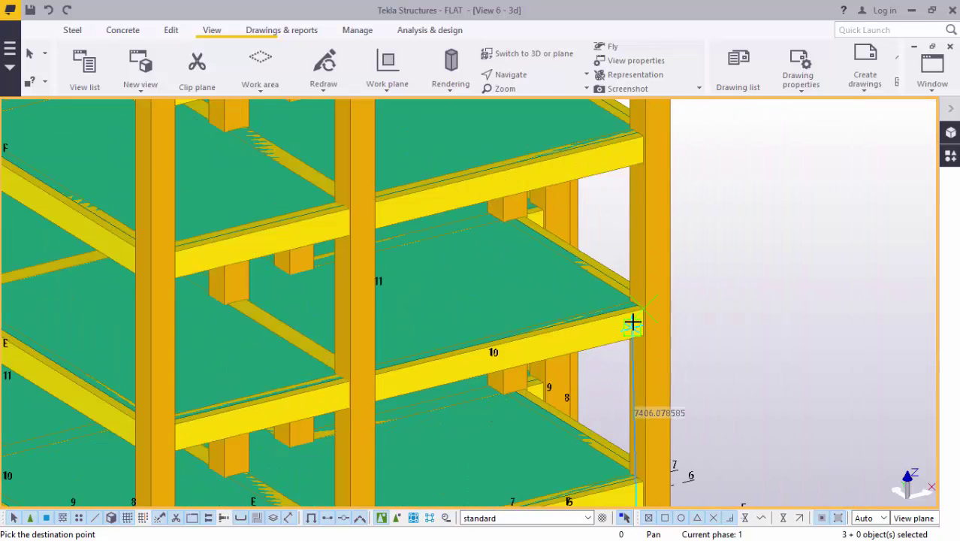
scroll(644, 169, "up", 6)
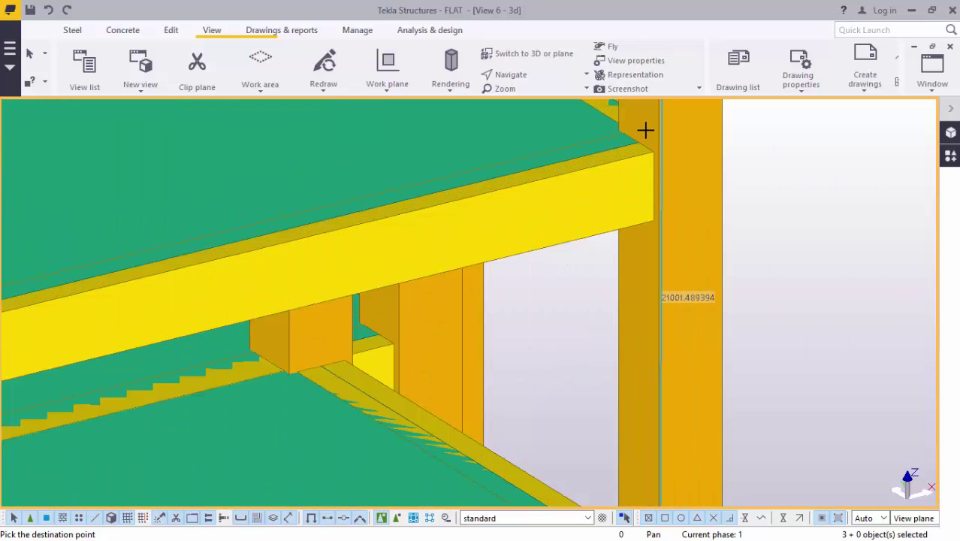
scroll(650, 155, "up", 2)
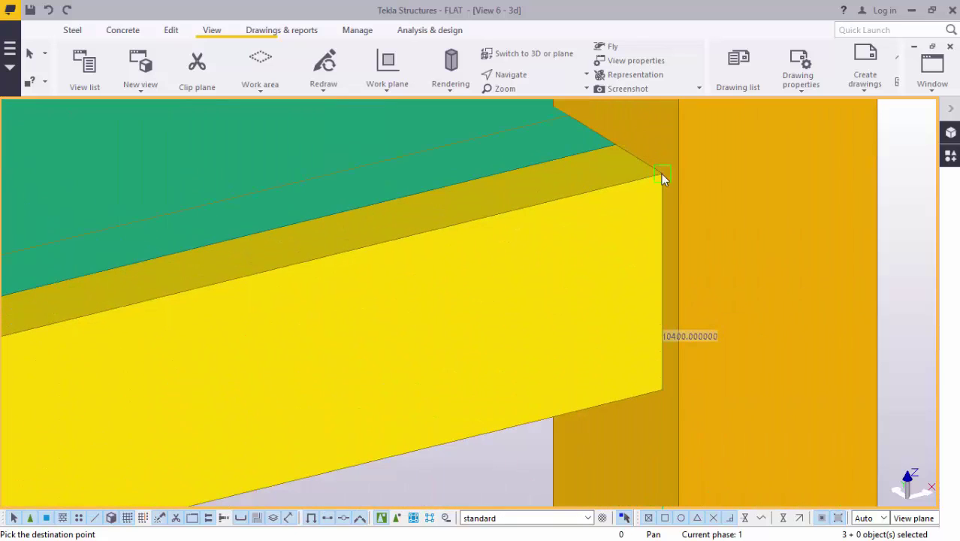
scroll(616, 284, "down", 8)
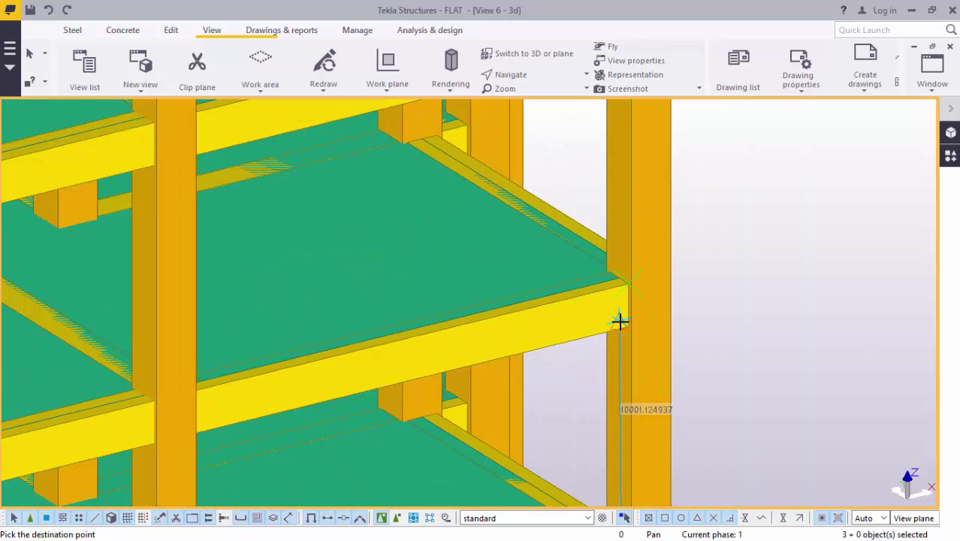
scroll(622, 321, "down", 4)
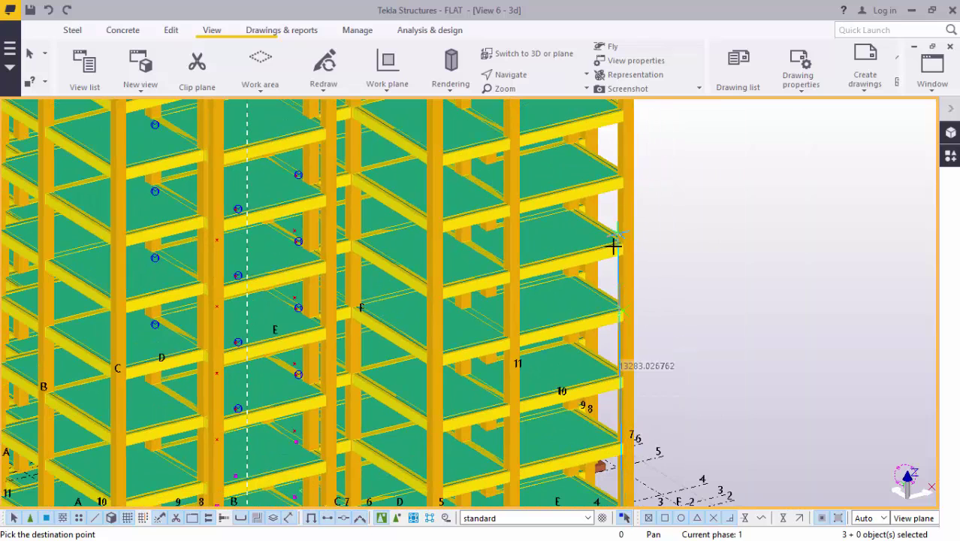
scroll(630, 314, "up", 3)
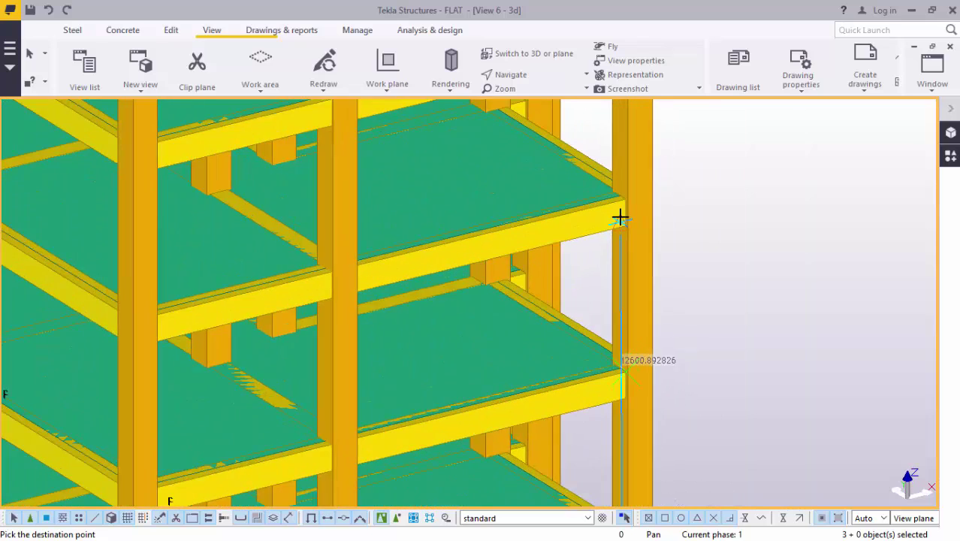
scroll(622, 207, "up", 8)
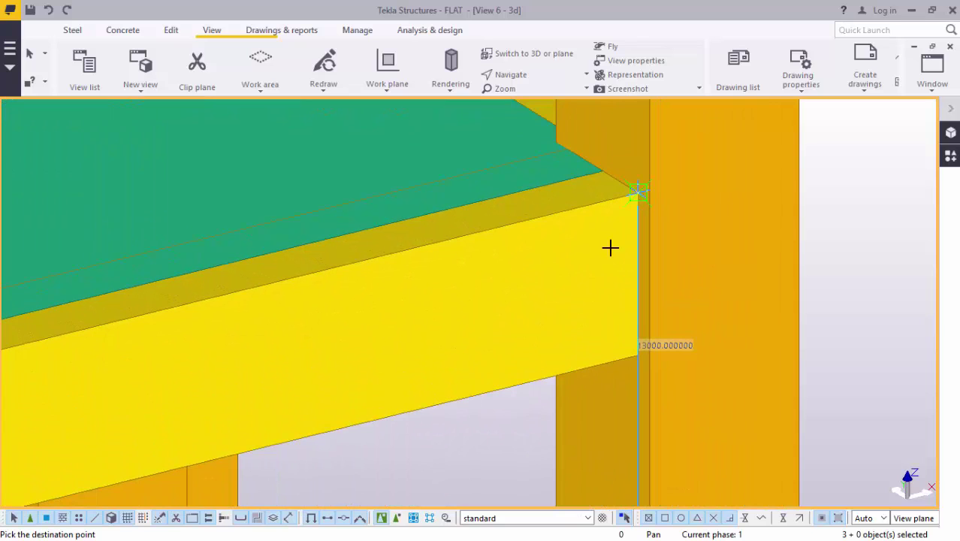
scroll(595, 285, "down", 10)
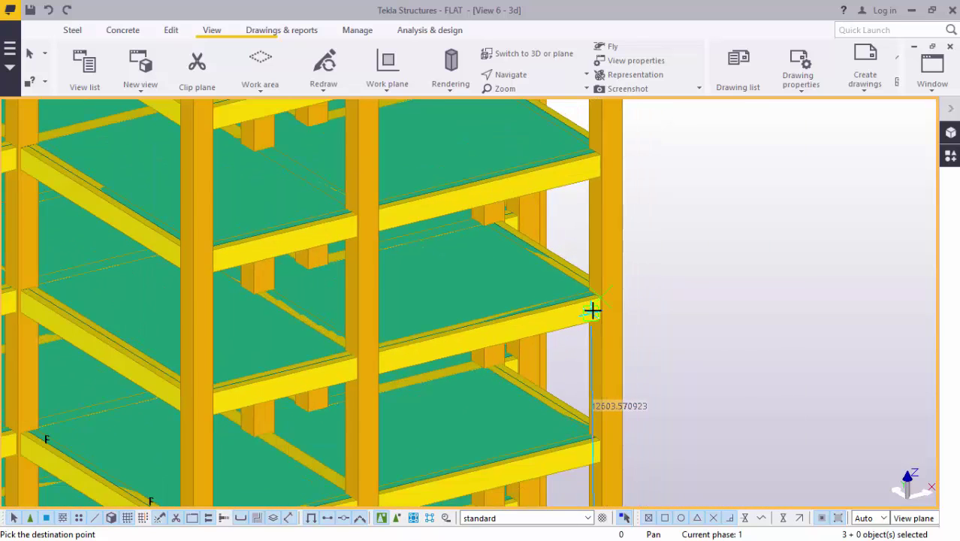
scroll(597, 184, "up", 10)
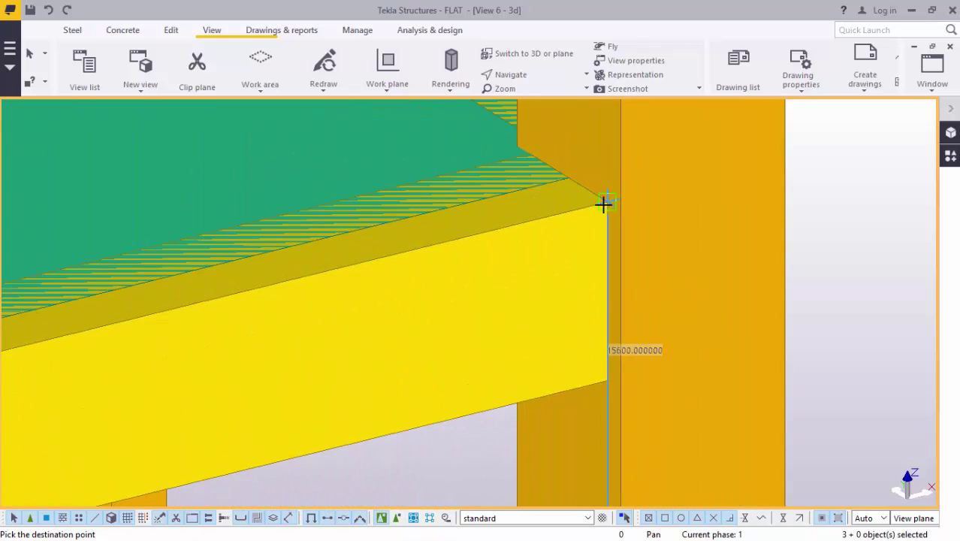
scroll(590, 280, "down", 10)
scroll(590, 195, "up", 10)
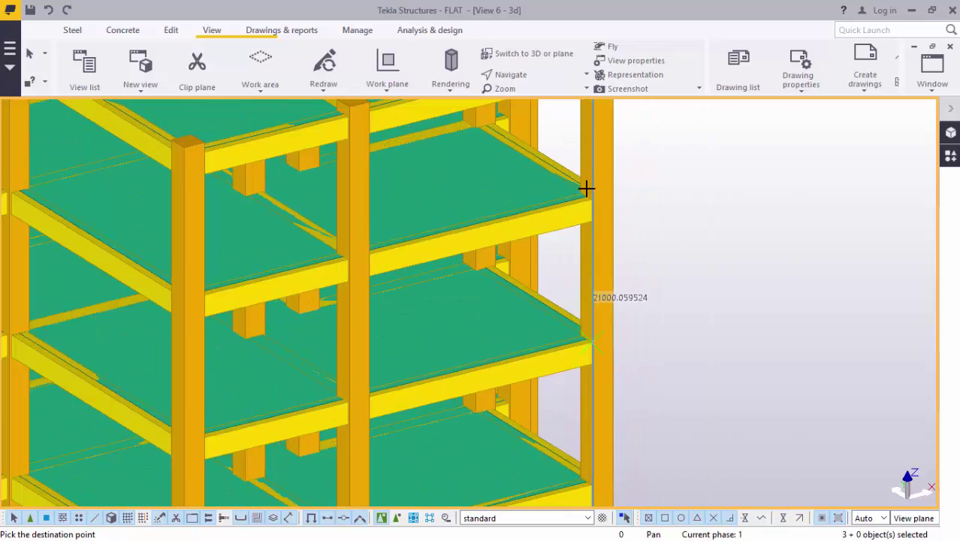
scroll(598, 199, "up", 2)
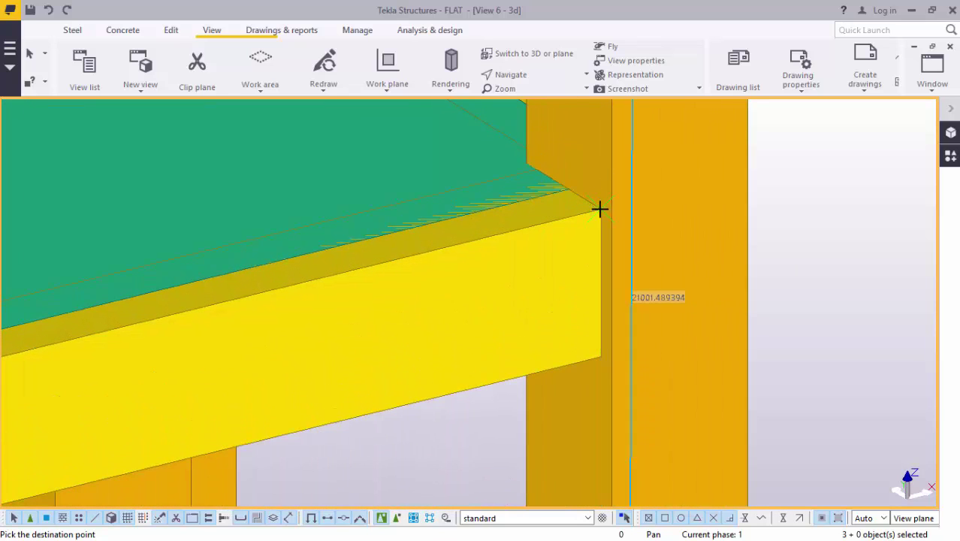
scroll(585, 266, "down", 10)
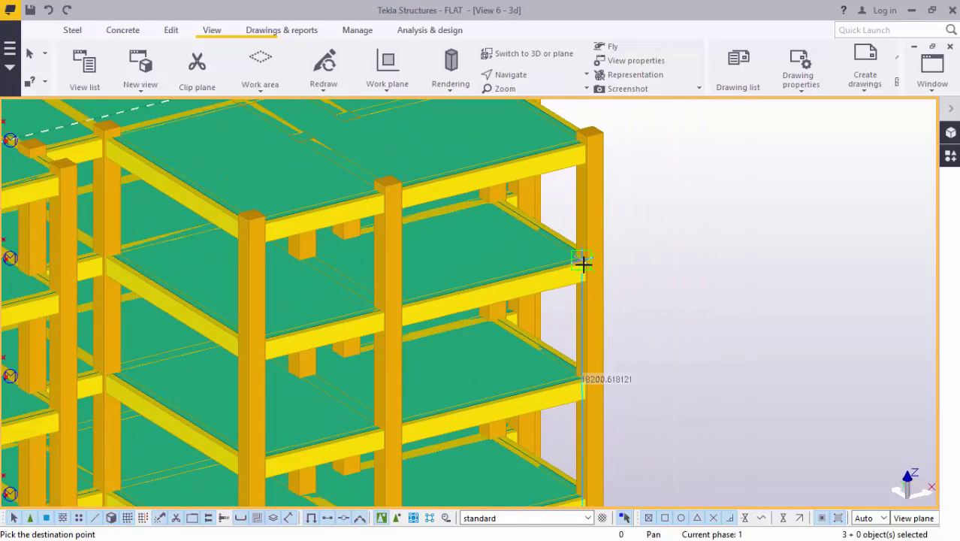
scroll(583, 264, "down", 2)
scroll(583, 171, "up", 8)
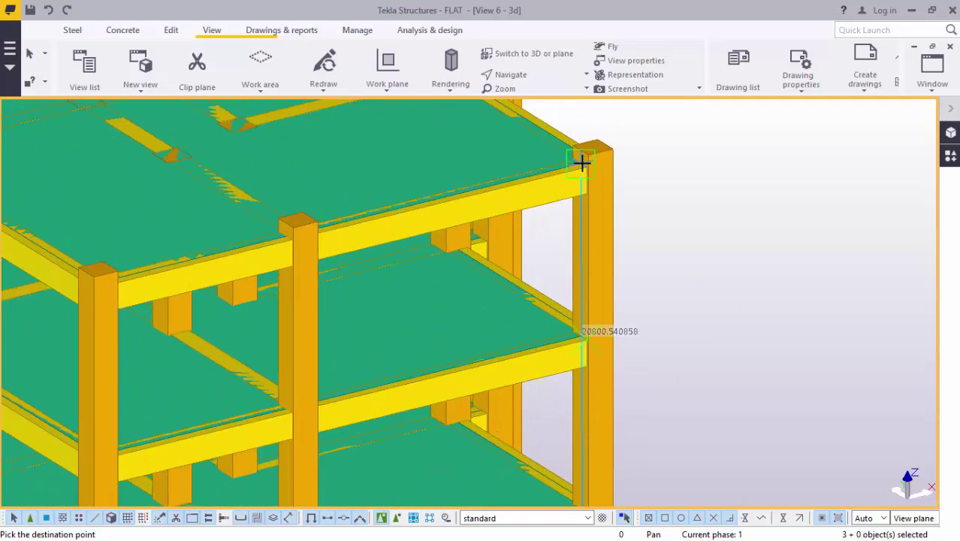
scroll(585, 174, "up", 2)
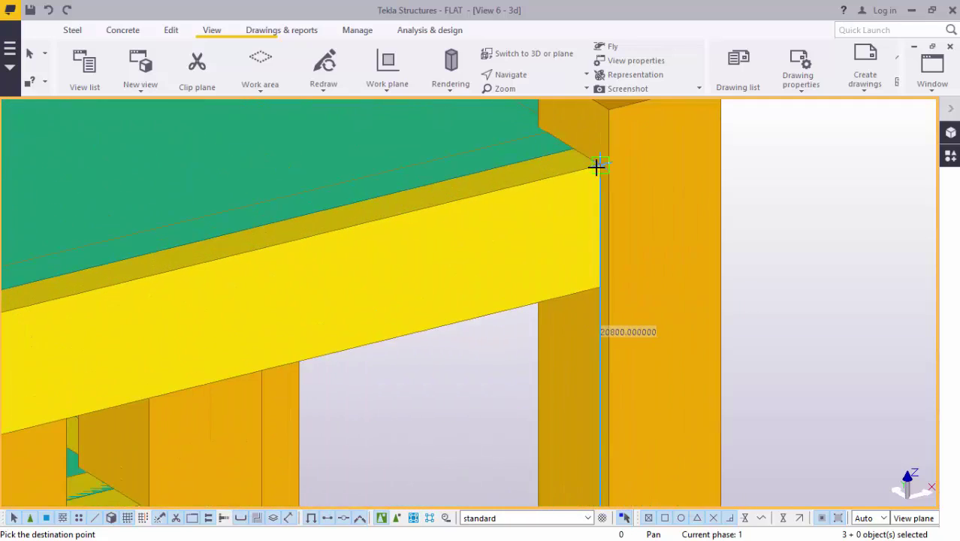
- Interrupt the height measurement and zoom out over the frame
right_click(760, 162)
left_click(783, 170)
scroll(730, 245, "down", 5)
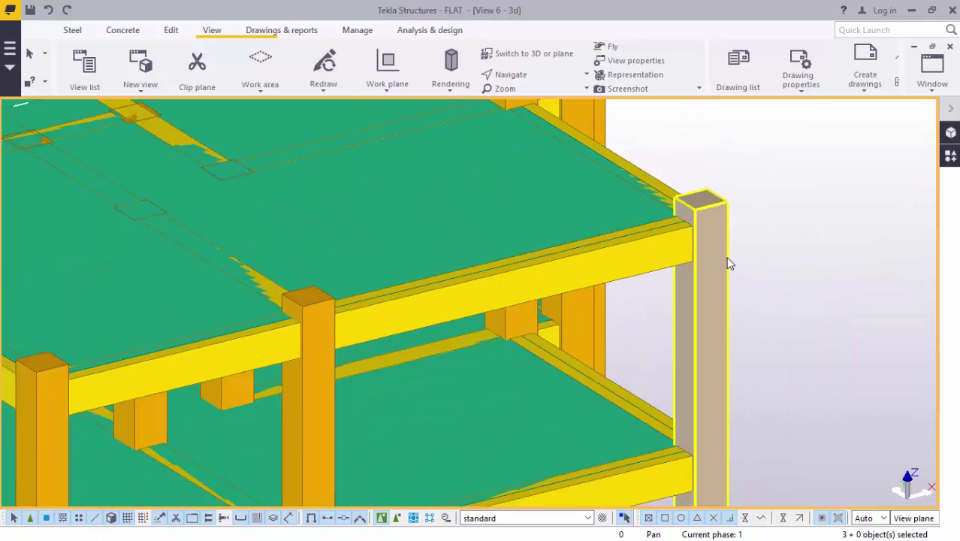
scroll(727, 262, "down", 8)
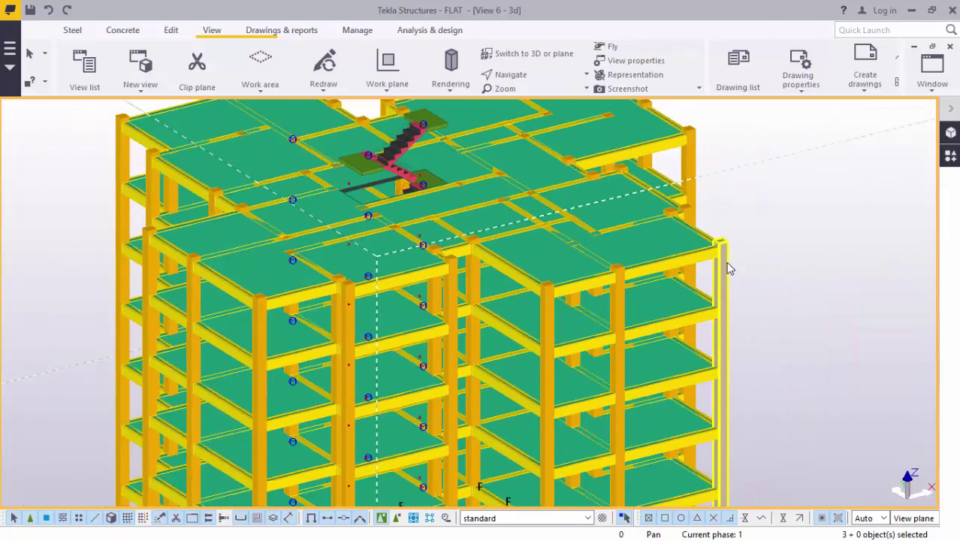
scroll(725, 270, "down", 2)
scroll(497, 187, "up", 5)
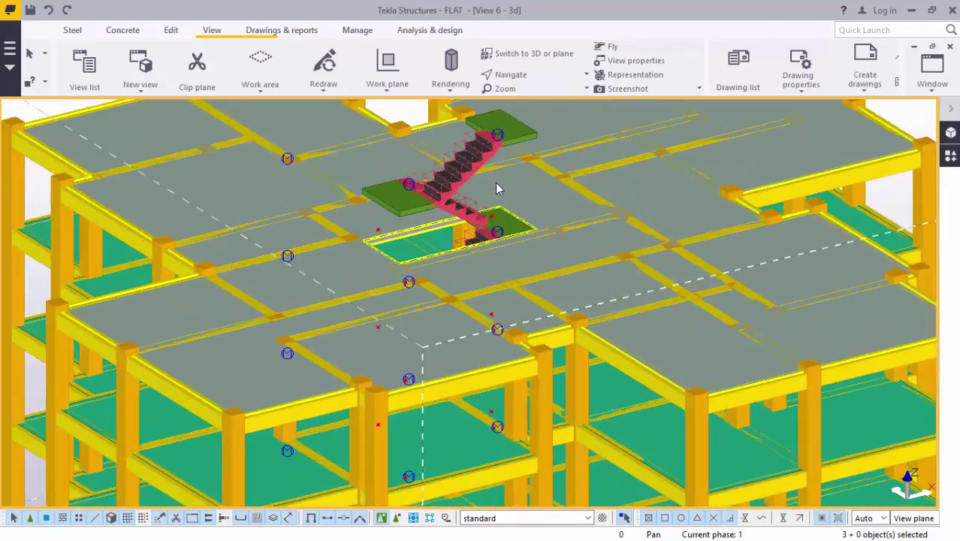
scroll(497, 188, "down", 5)
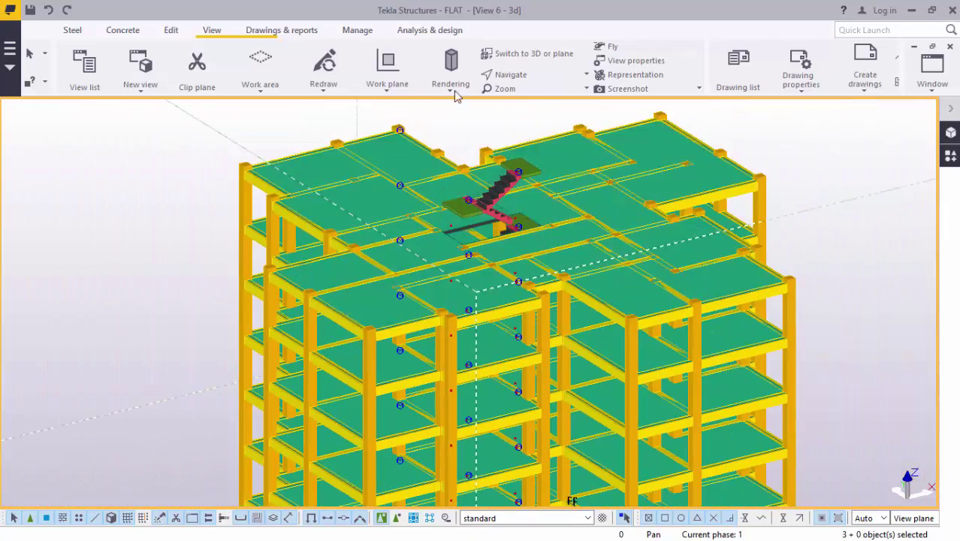
- Rotate the building from a frontal view to a slightly tilted side elevation to inspect the stairs
left_click(522, 77)
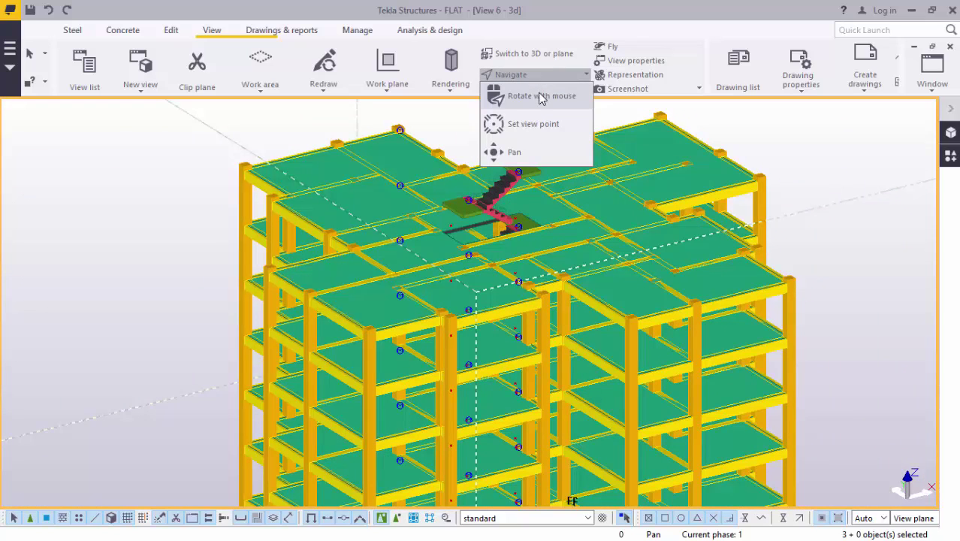
left_click(538, 104)
left_click(530, 205)
left_click_drag(530, 205, 513, 144)
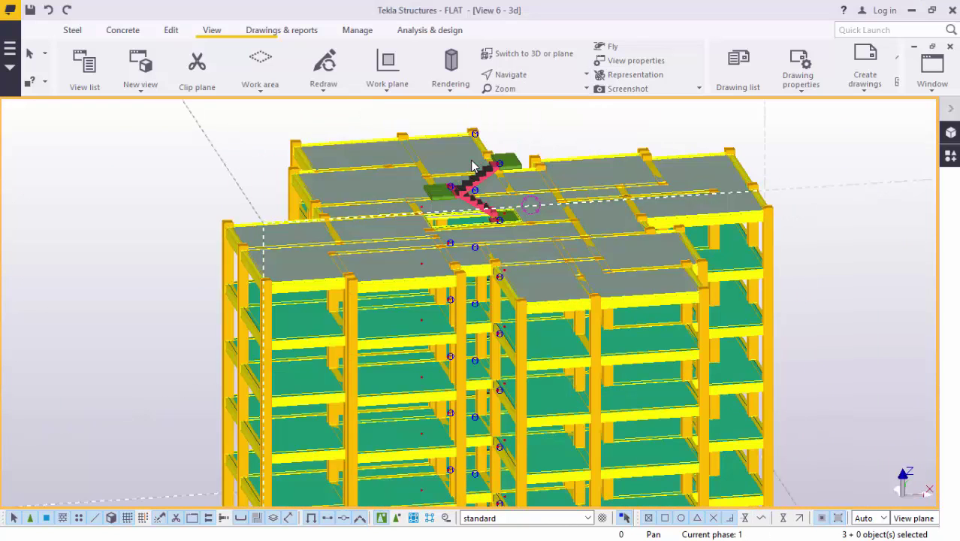
scroll(519, 147, "up", 3)
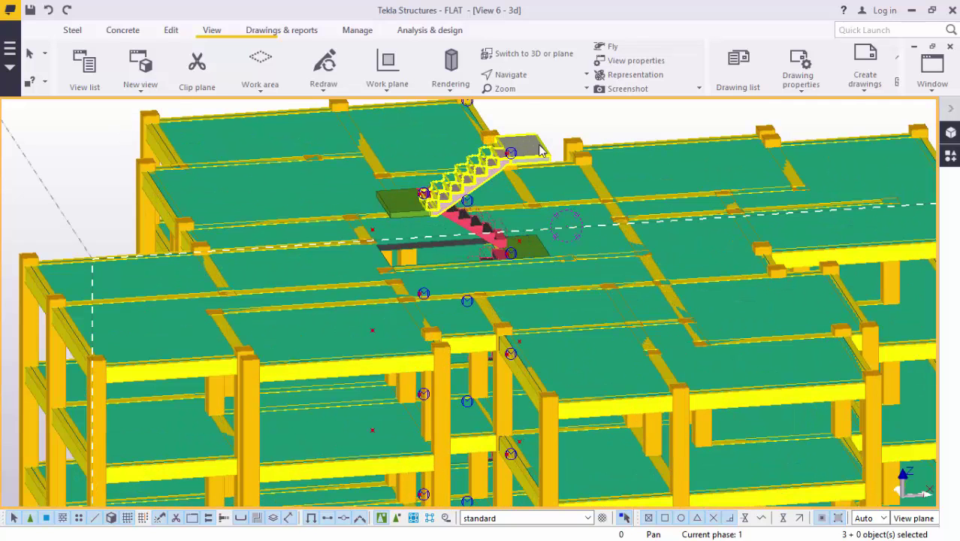
left_click(517, 78)
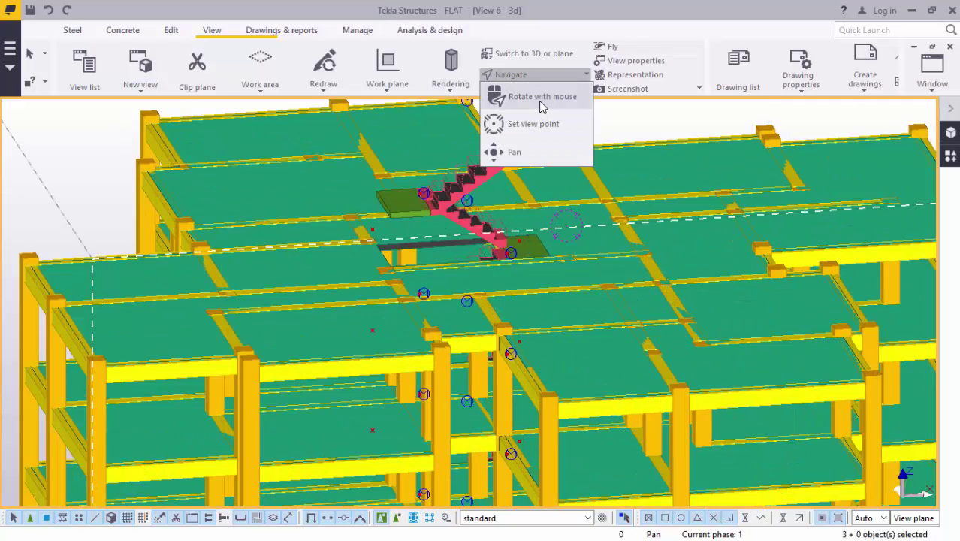
left_click_drag(504, 221, 431, 168)
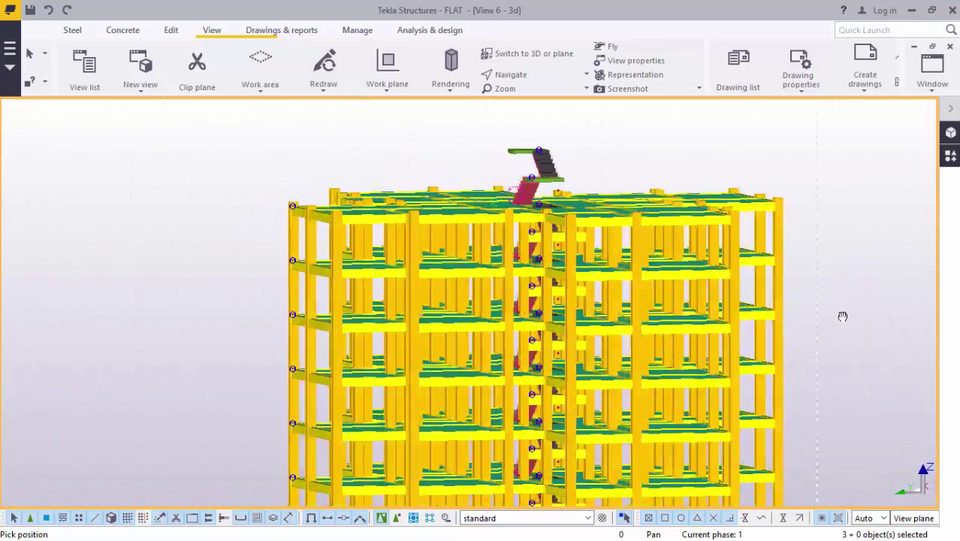
middle_click_drag(870, 362, 835, 329, "ctrl")
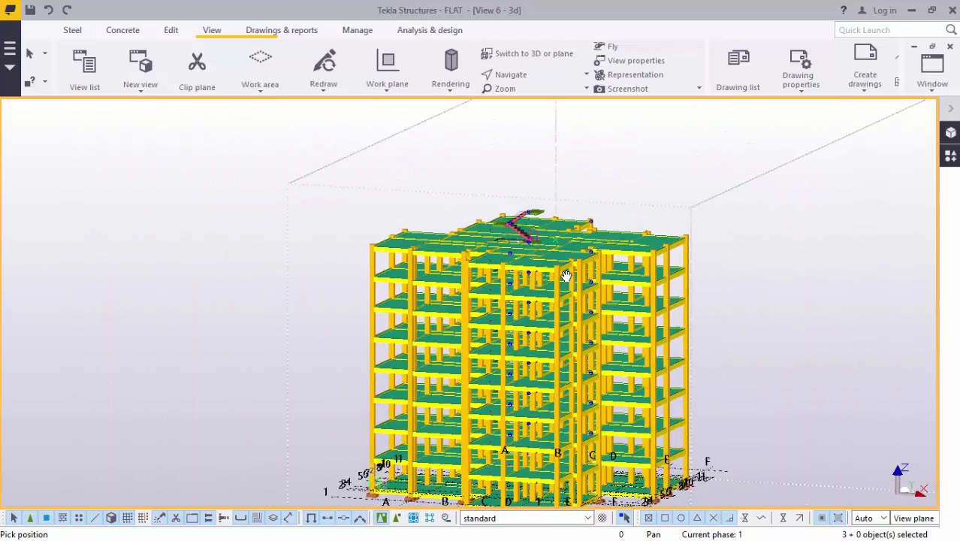
scroll(515, 465, "up", 10)
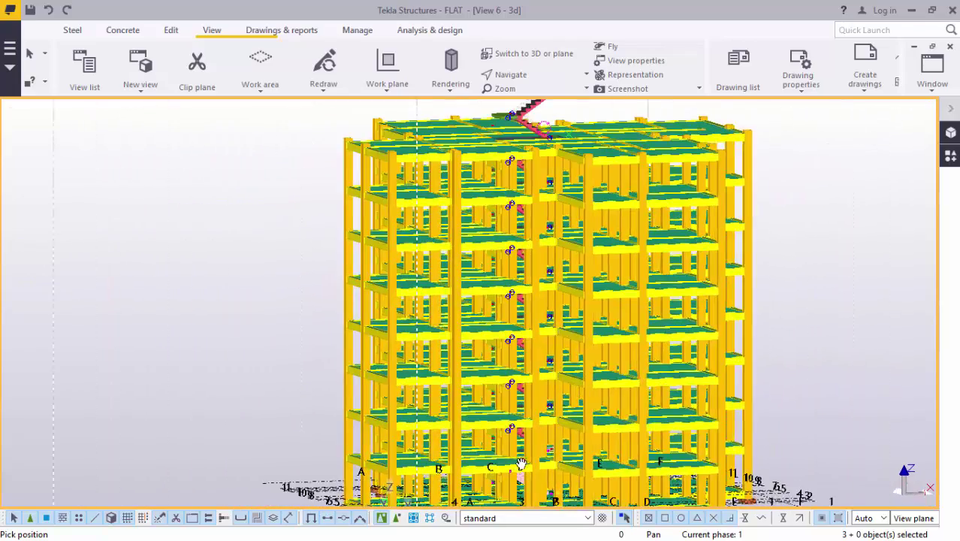
scroll(534, 408, "up", 5)
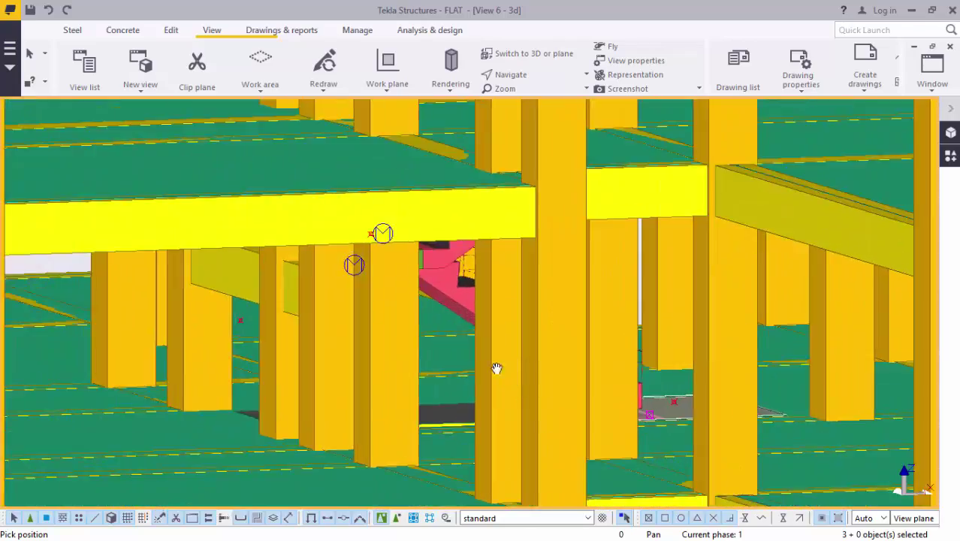
- Zoom in and level the view close up on the top stair's landing slab
left_click(526, 78)
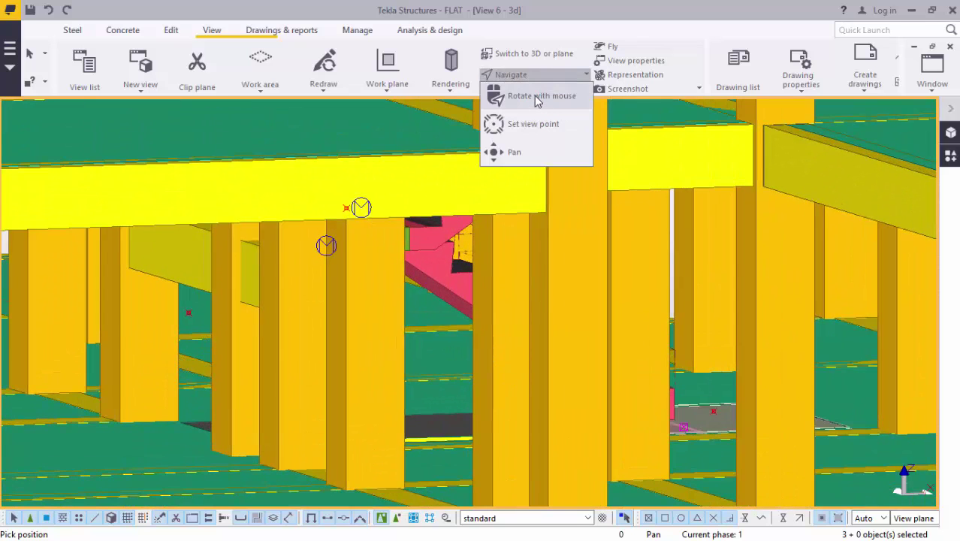
scroll(463, 332, "up", 10)
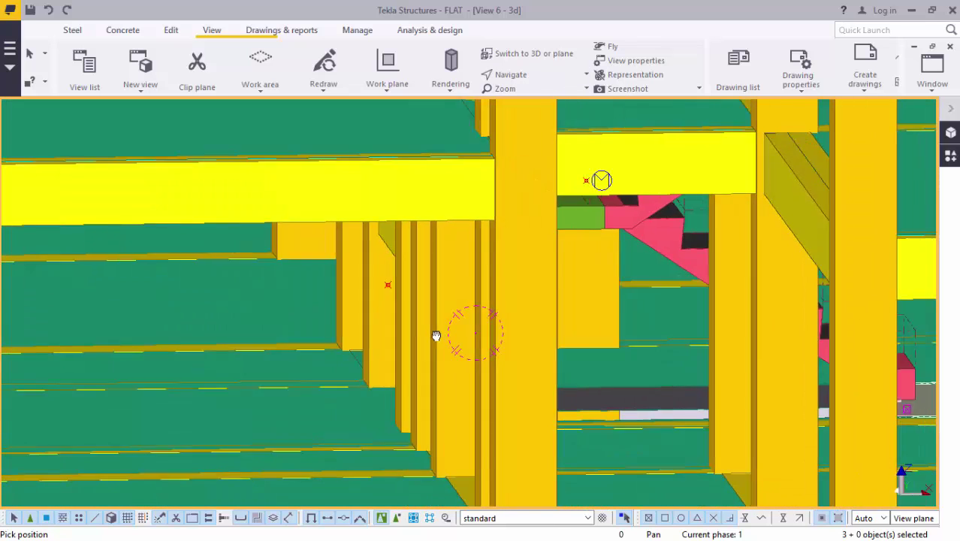
scroll(420, 326, "up", 10)
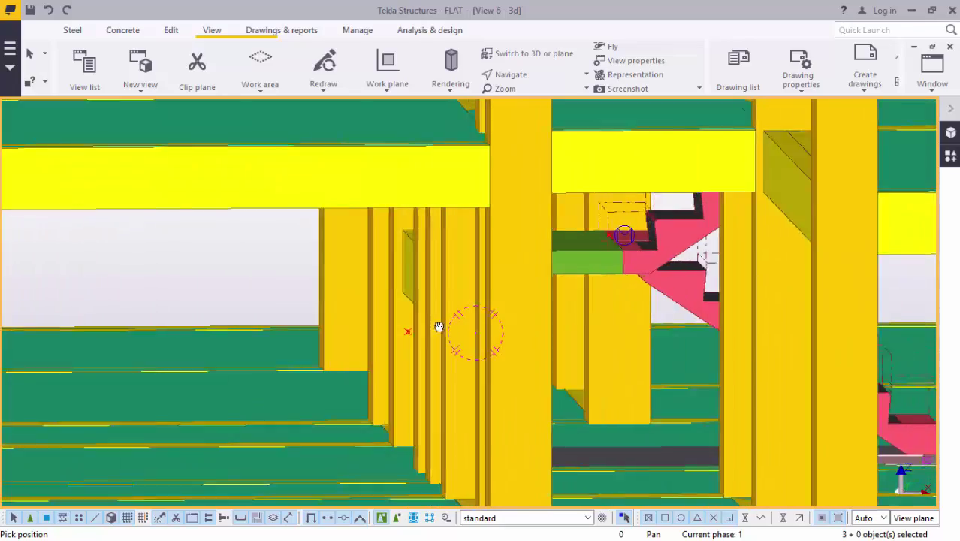
scroll(463, 319, "up", 10)
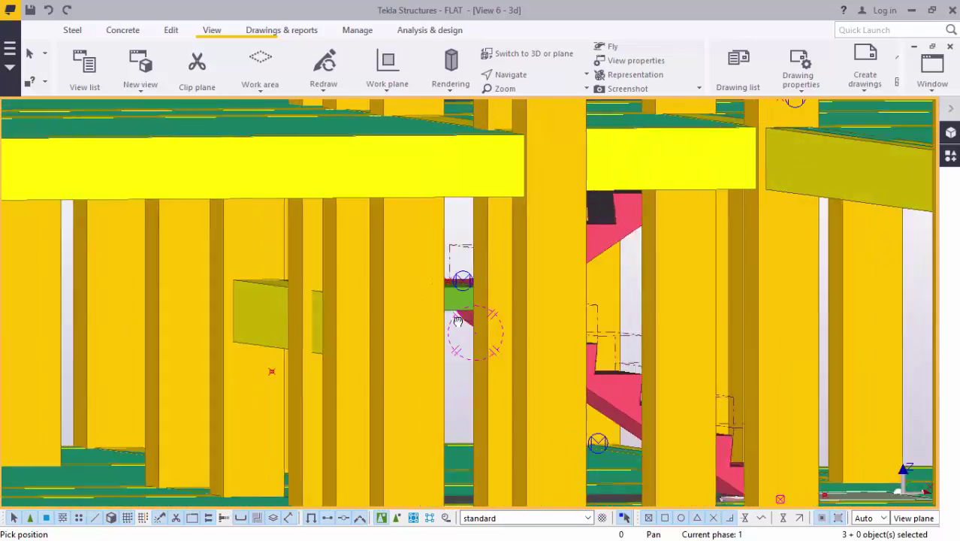
scroll(434, 328, "up", 10)
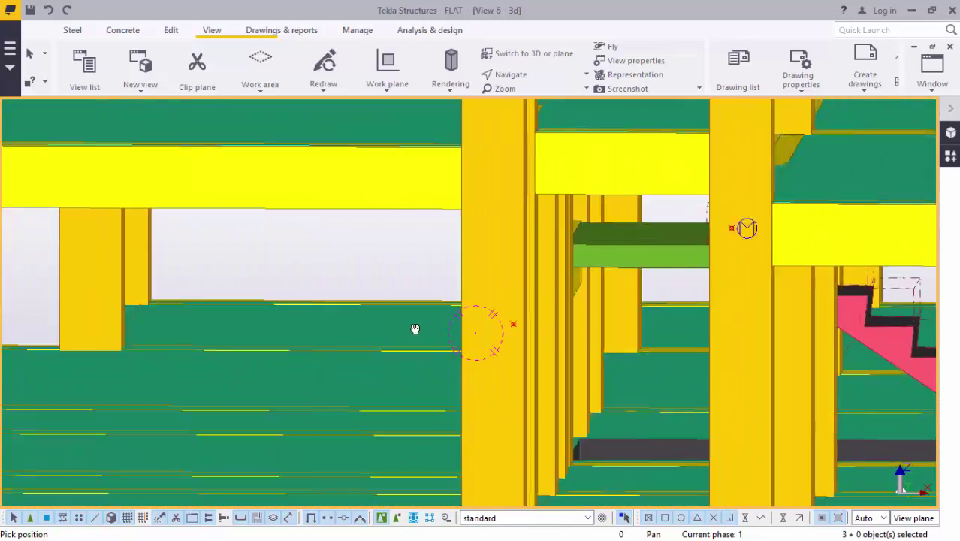
scroll(423, 312, "up", 5)
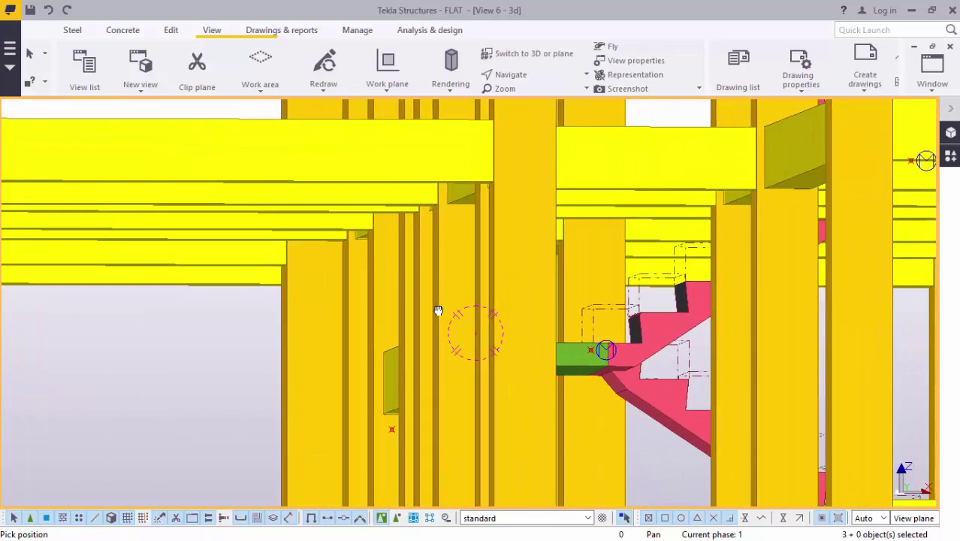
scroll(495, 353, "down", 10)
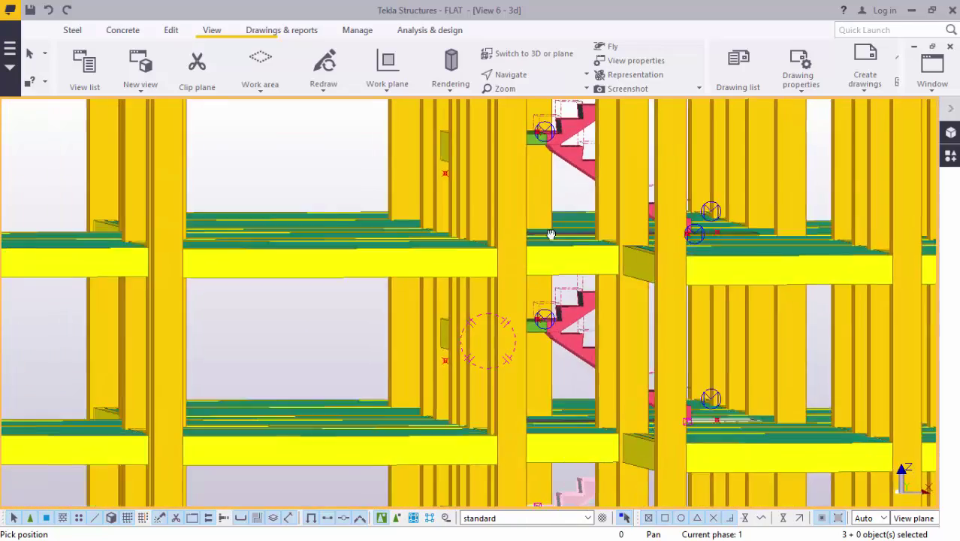
scroll(556, 241, "down", 5)
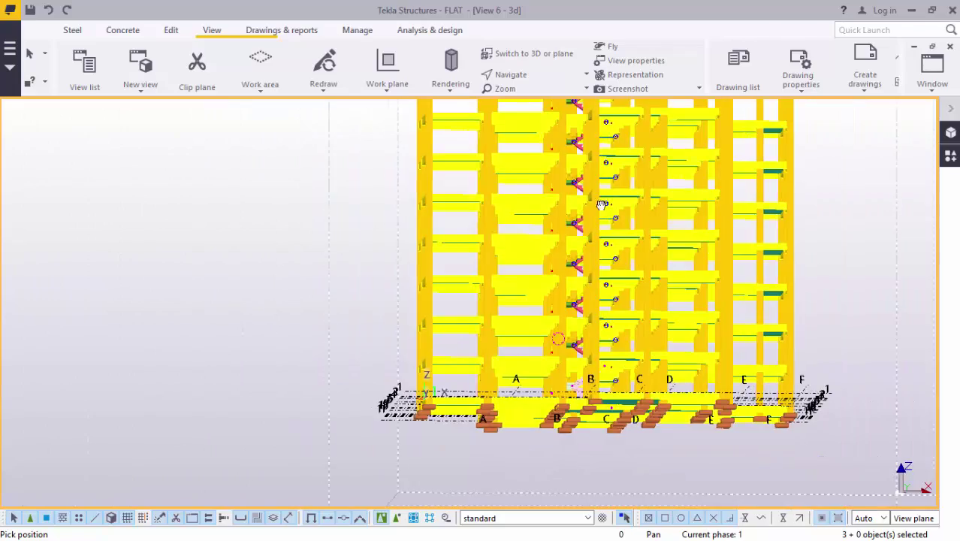
middle_click_drag(601, 204, 596, 223, "ctrl")
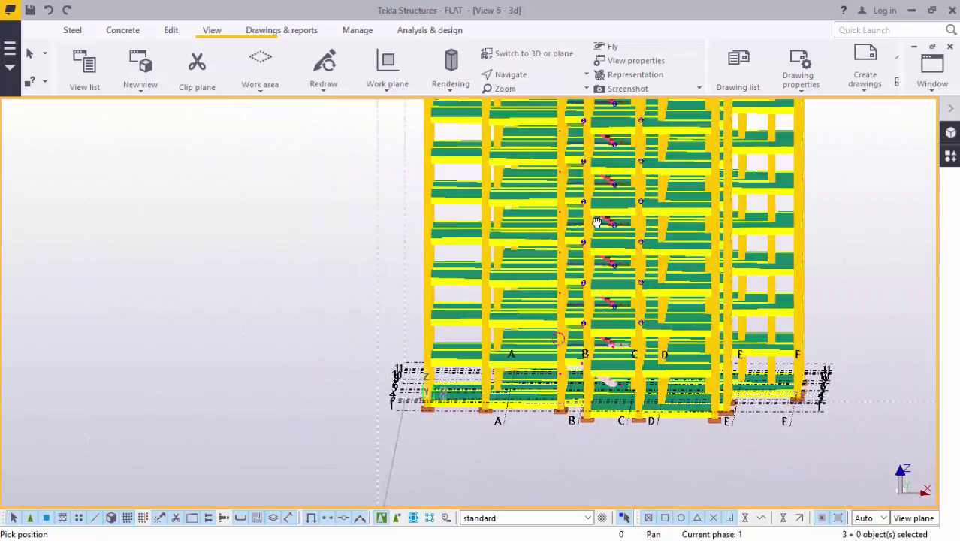
middle_click_drag(596, 359, 601, 353, "ctrl")
scroll(621, 184, "up", 10)
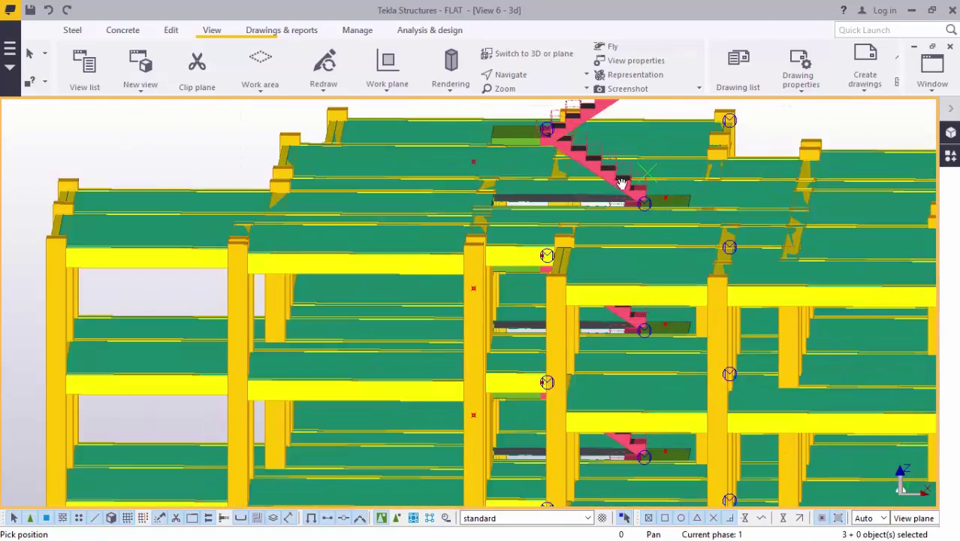
middle_click_drag(622, 184, 510, 189, "ctrl")
scroll(597, 188, "up", 6)
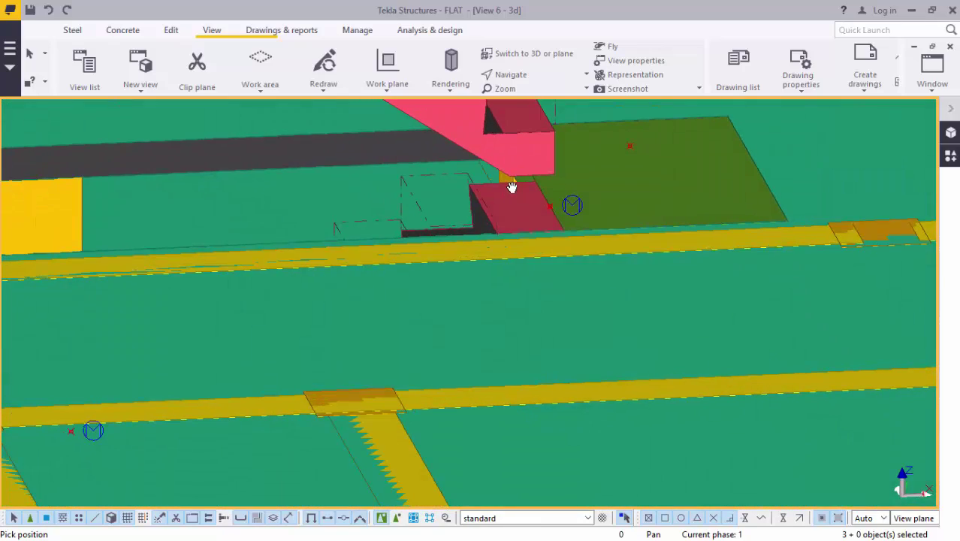
- Cancel the pending copy pick and delete the stray pink stair part
right_click(510, 188)
left_click(543, 197)
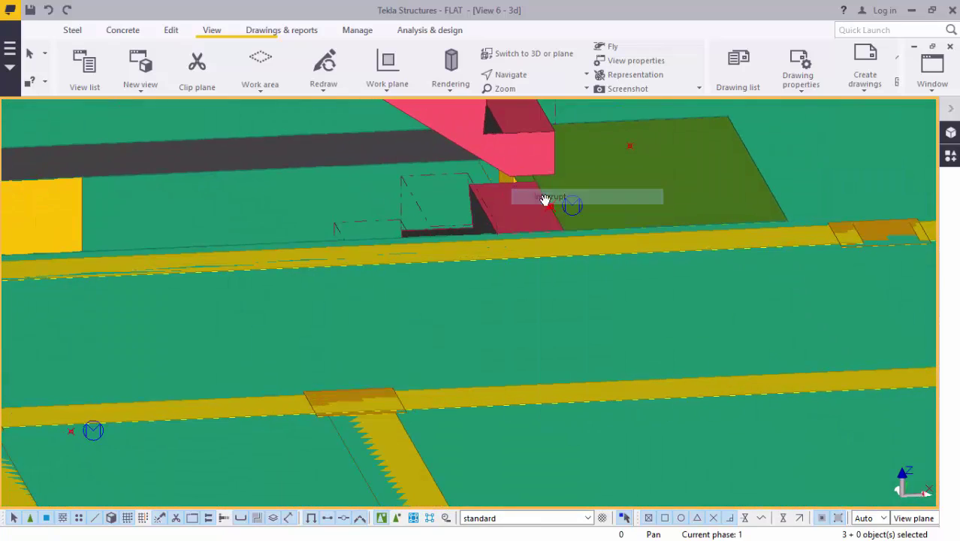
right_click(516, 160)
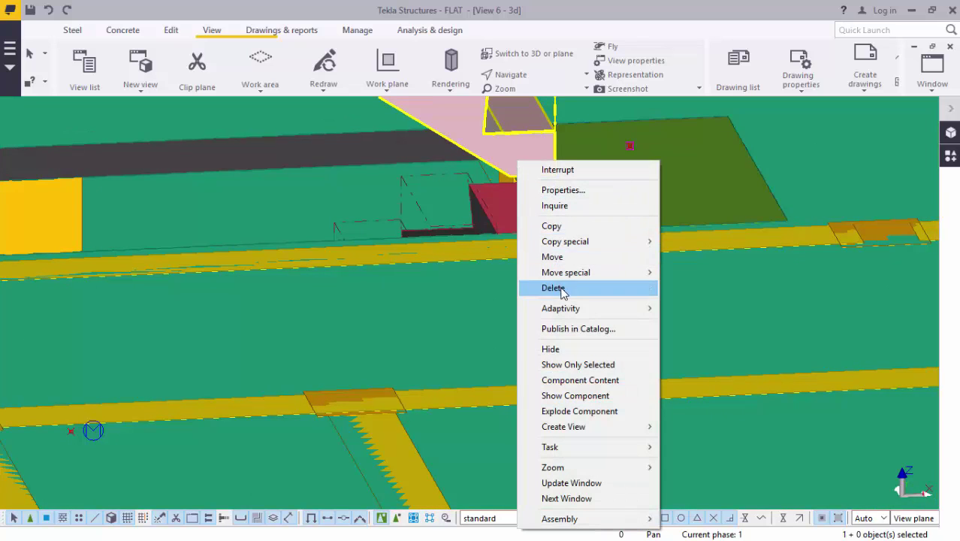
left_click(553, 287)
scroll(515, 278, "down", 5)
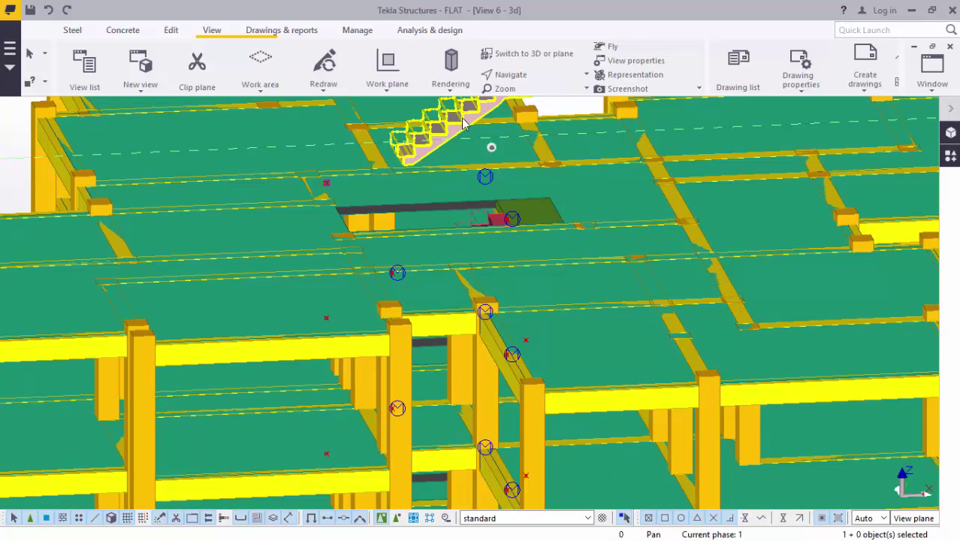
- Delete the extra staircase above the top slab
right_click(463, 124)
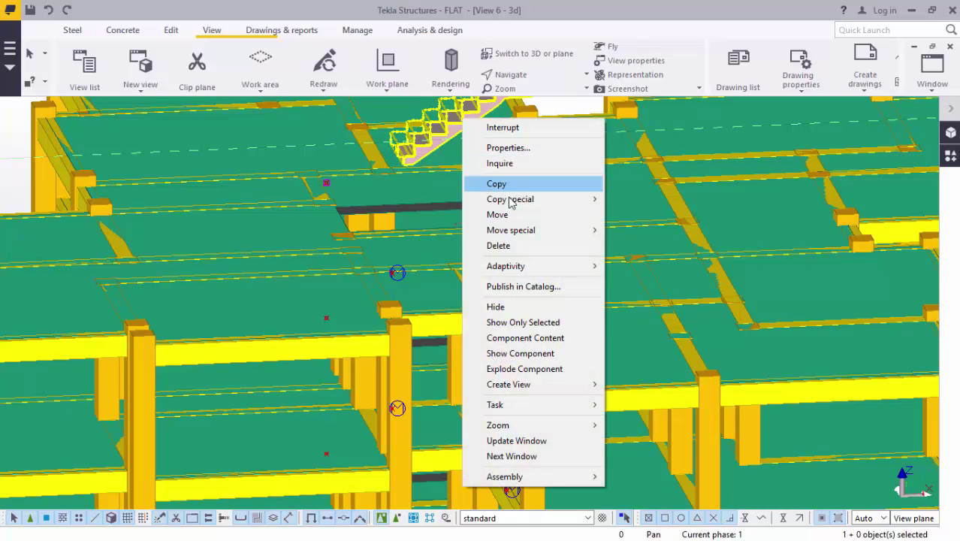
left_click(516, 247)
scroll(508, 257, "down", 6)
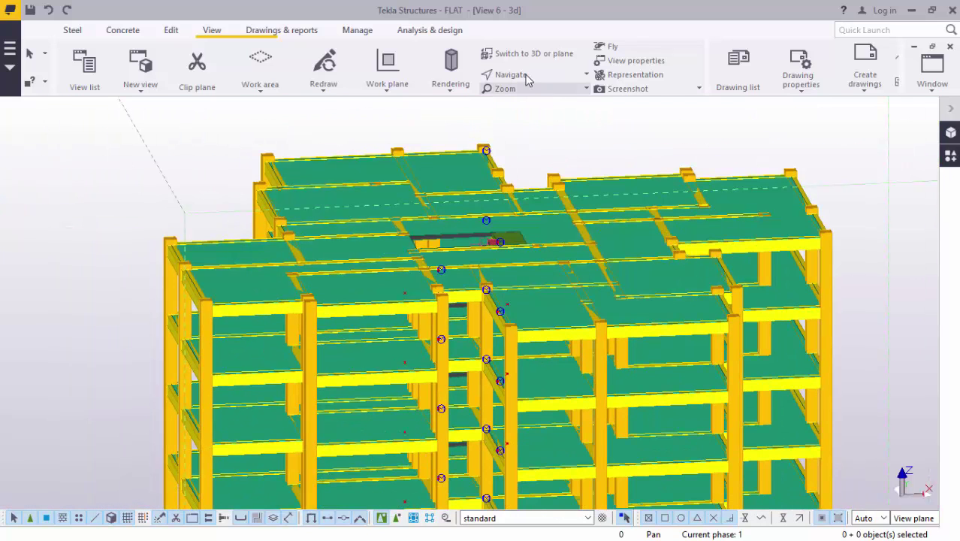
- Orbit and zoom around the stair inside its slab opening from several angles
left_click(526, 76)
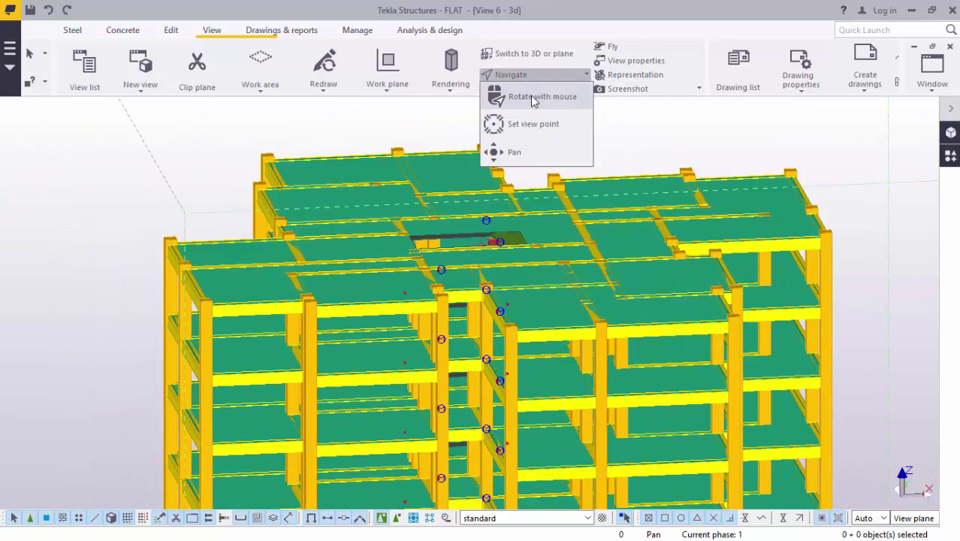
left_click(533, 97)
scroll(508, 241, "up", 8)
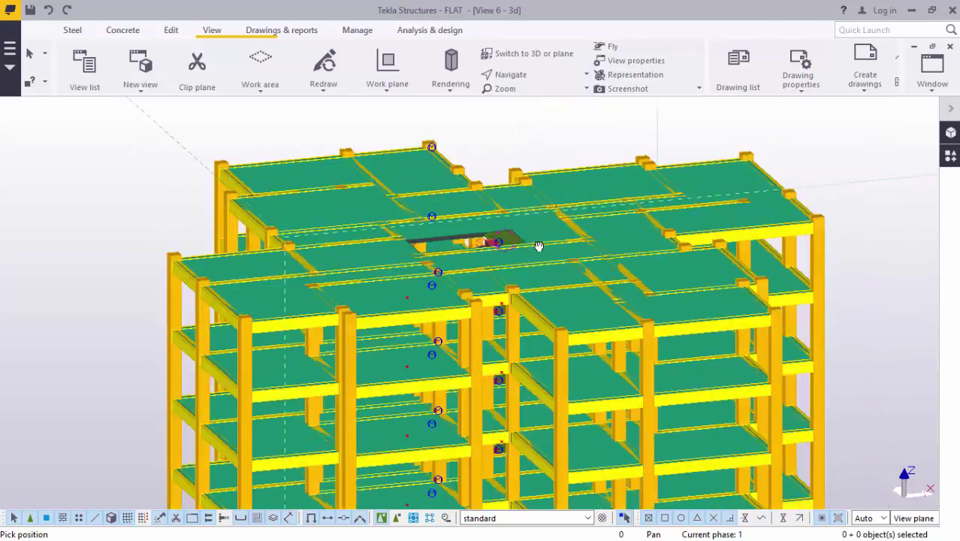
scroll(472, 234, "up", 5)
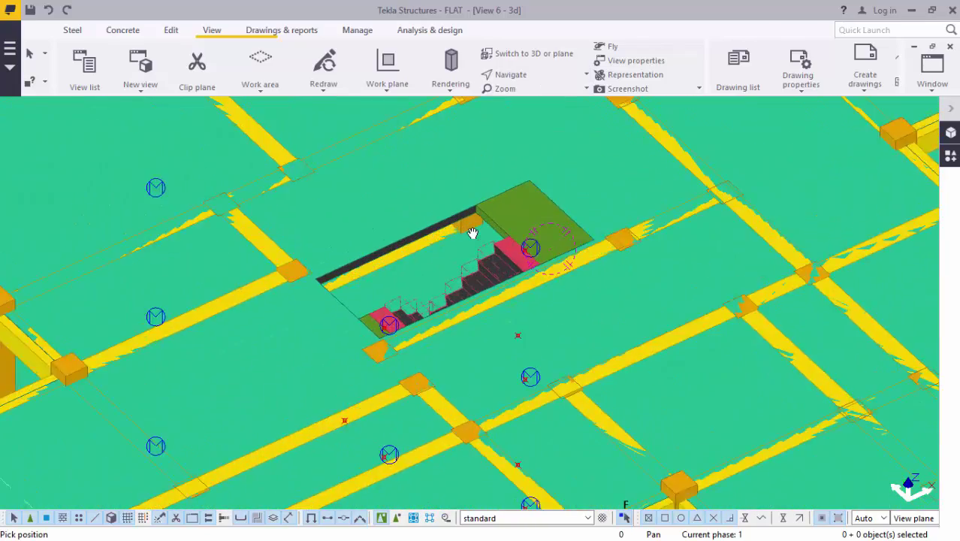
left_click_drag(455, 225, 312, 251)
scroll(522, 308, "down", 5)
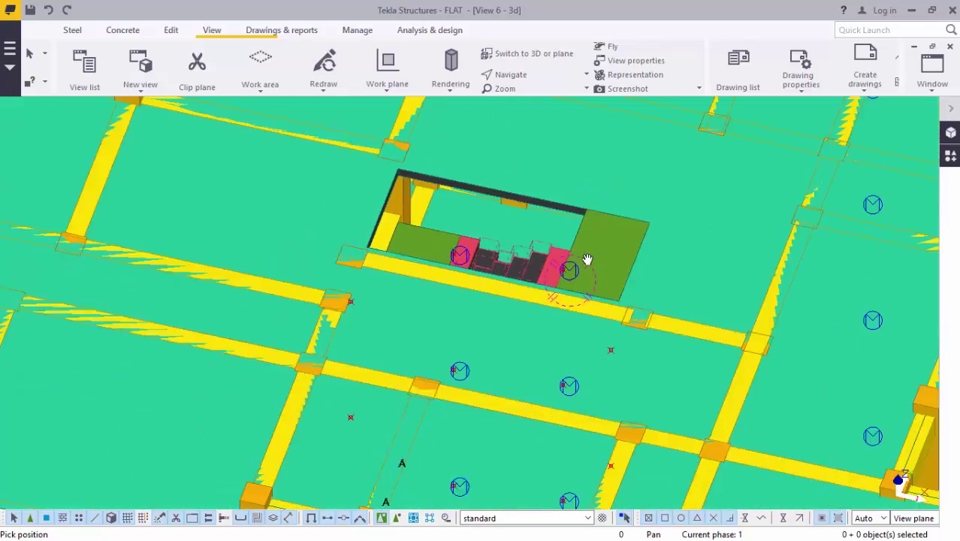
left_click_drag(502, 231, 272, 244)
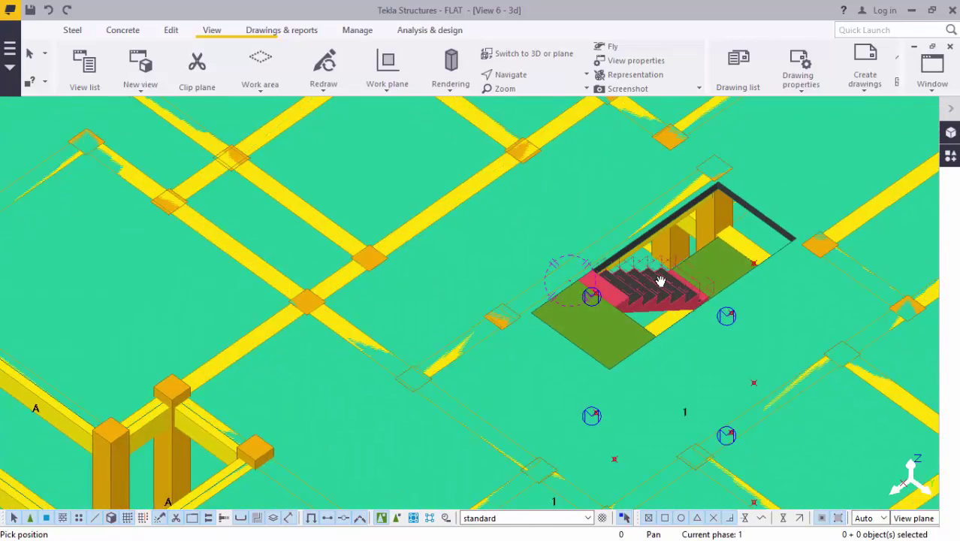
scroll(661, 281, "up", 8)
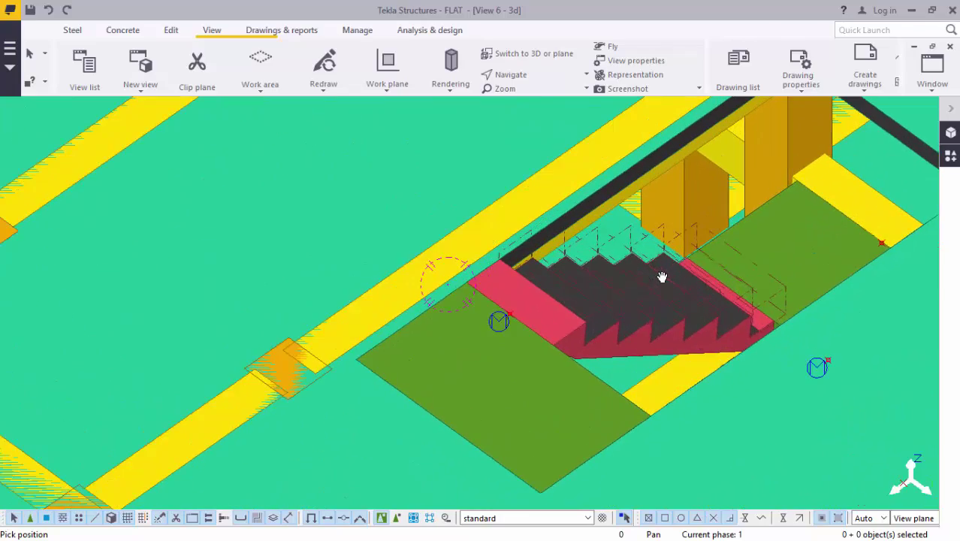
left_click_drag(660, 277, 460, 279)
scroll(459, 280, "down", 5)
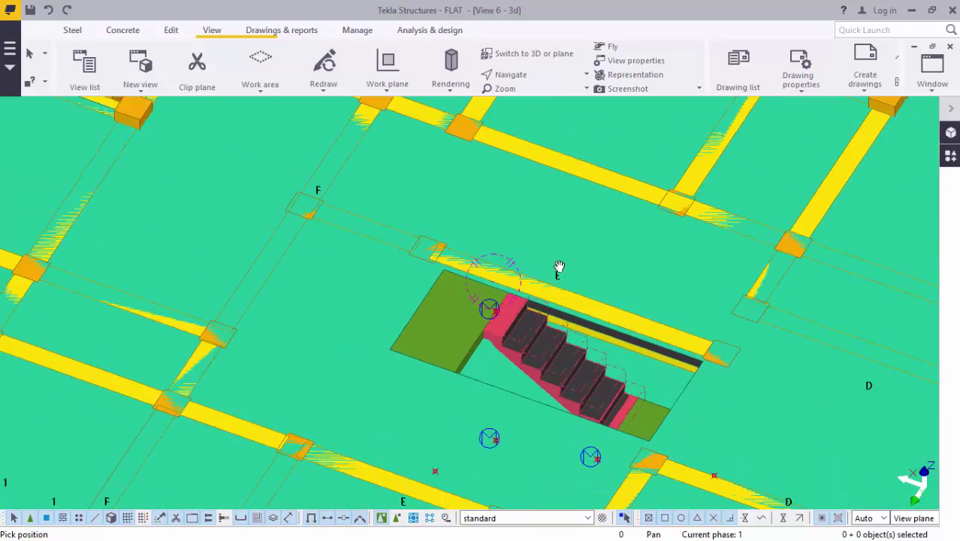
left_click_drag(631, 349, 745, 295)
scroll(744, 285, "down", 8)
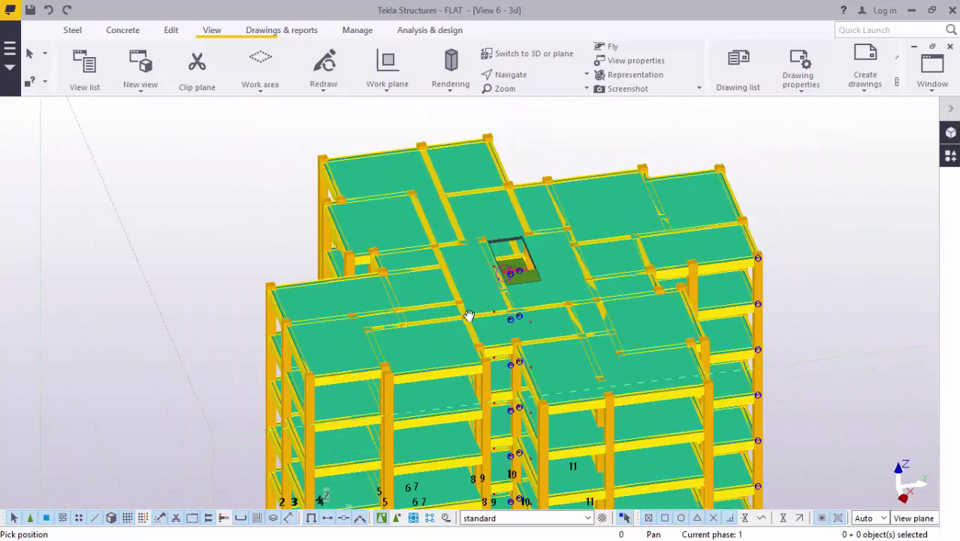
- Turn the building to a straight front elevation
left_click_drag(469, 315, 690, 241)
left_click_drag(535, 216, 552, 376)
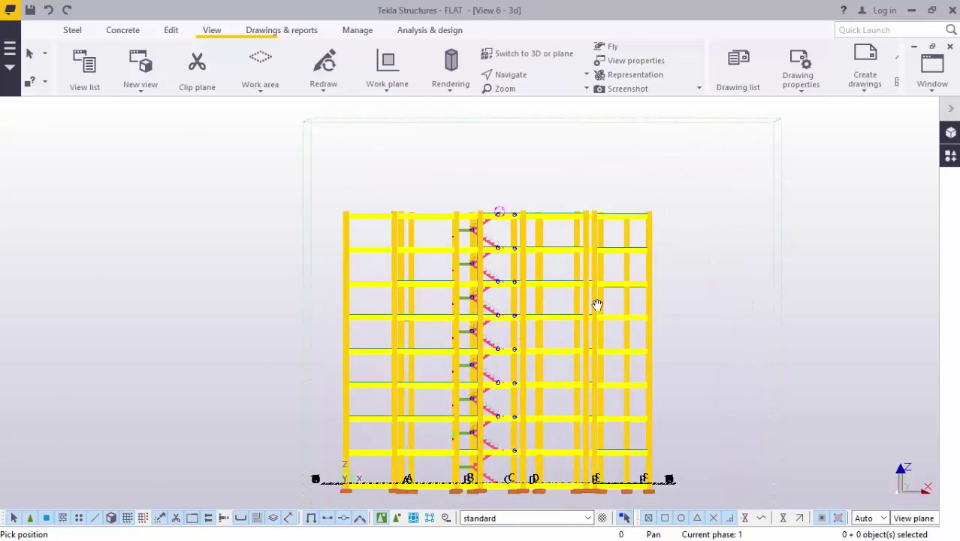
left_click_drag(568, 332, 570, 333)
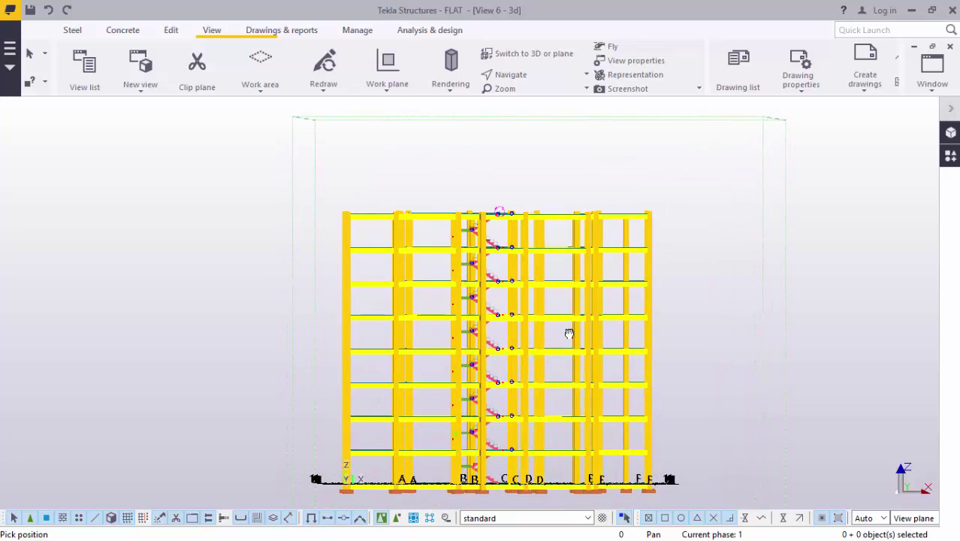
- Stop orbiting and set the view's Rotation around Z to 0 in View Properties
right_click(681, 174)
left_click(700, 184)
double_click(710, 269)
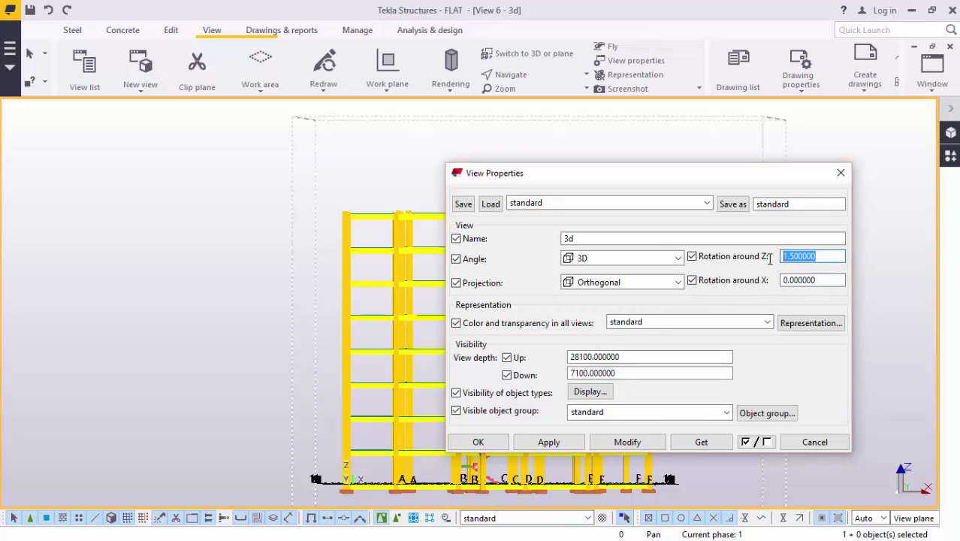
left_click(637, 443)
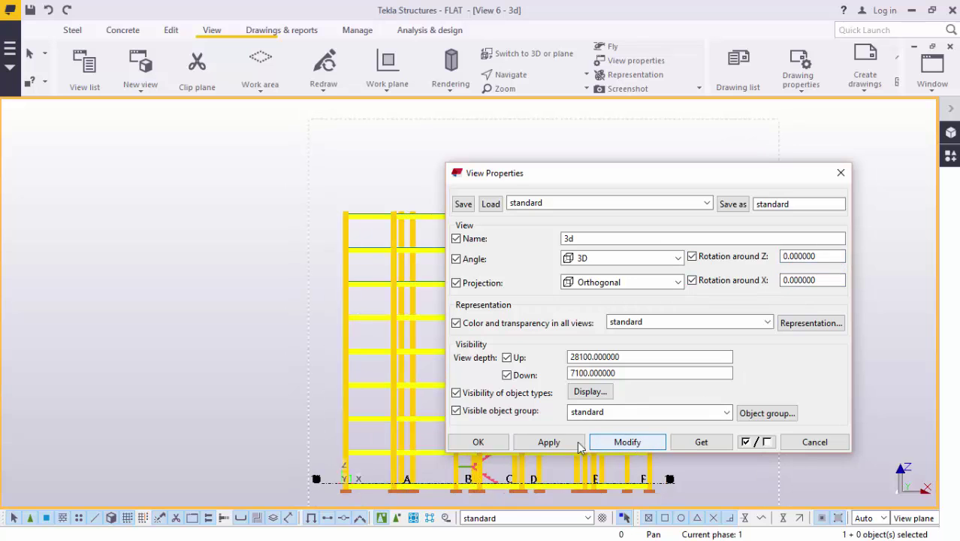
left_click(502, 443)
scroll(497, 439, "up", 4)
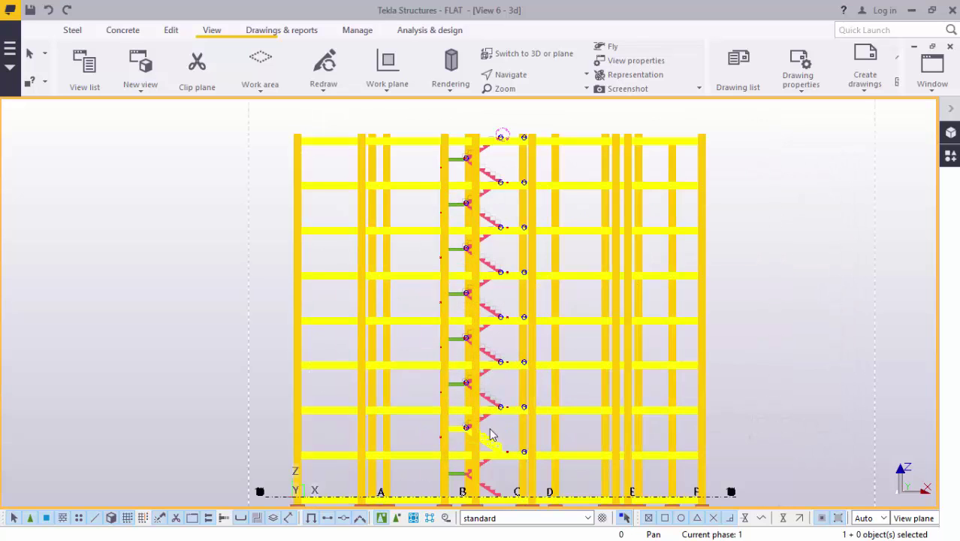
- Redraw the front elevation, then zoom in and out to check the frame and stairs
right_click(801, 192)
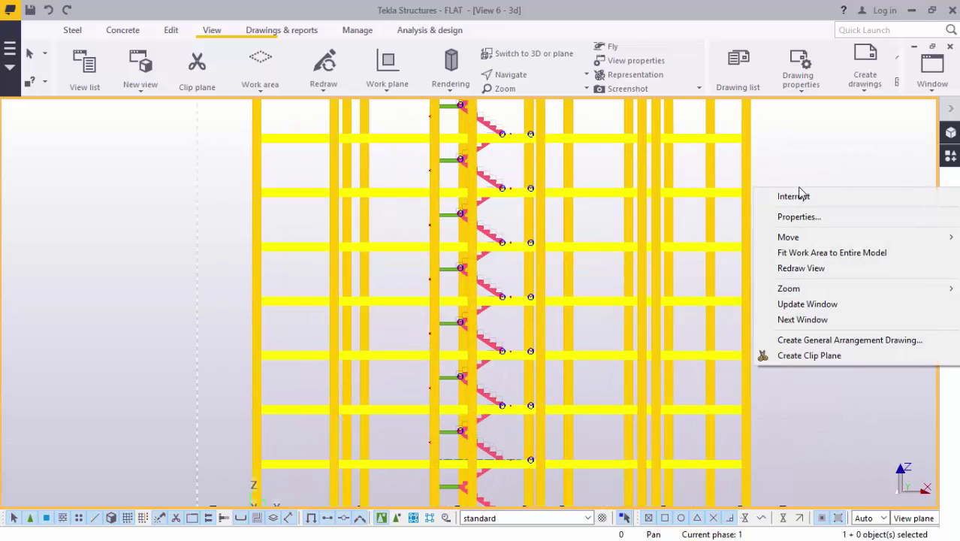
left_click(810, 269)
scroll(510, 277, "down", 2)
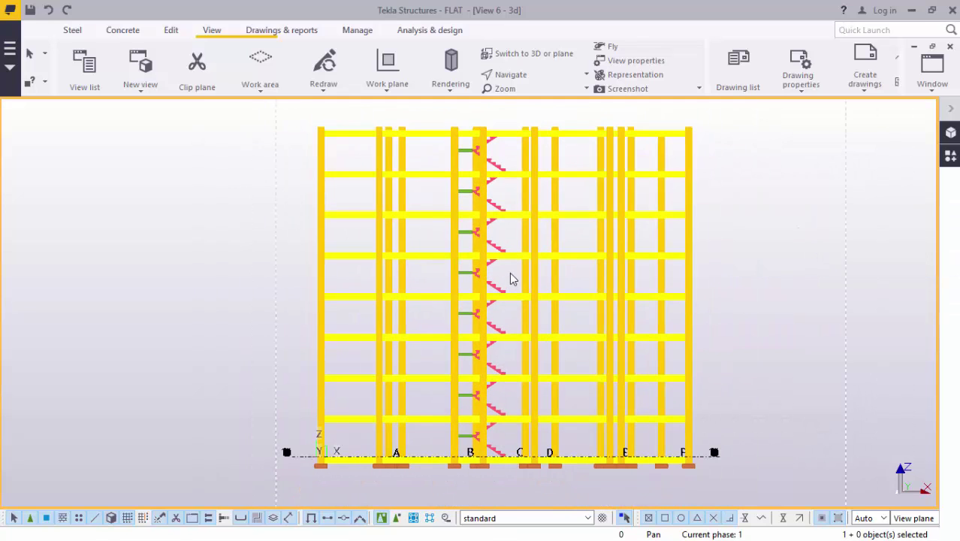
scroll(495, 144, "up", 5)
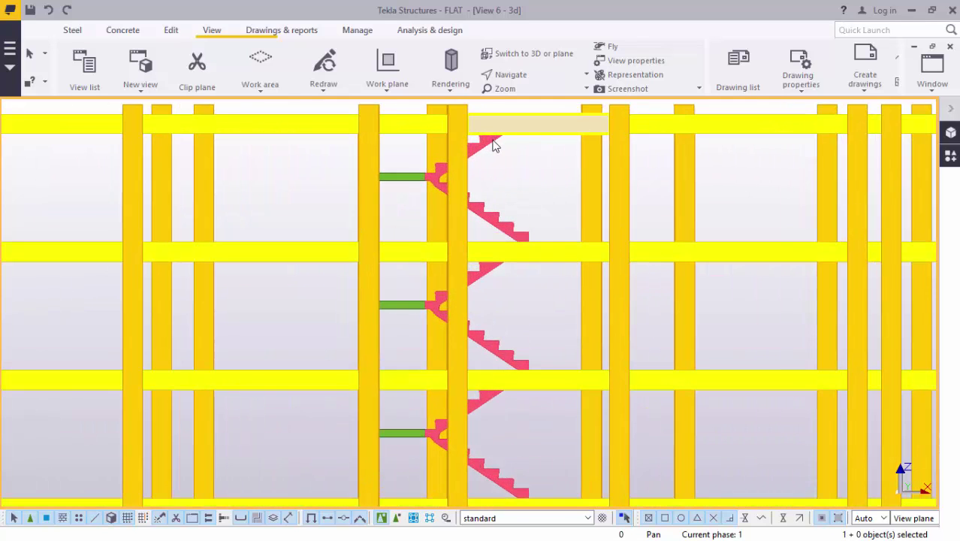
scroll(472, 189, "down", 2)
scroll(473, 226, "down", 2)
scroll(451, 395, "up", 4)
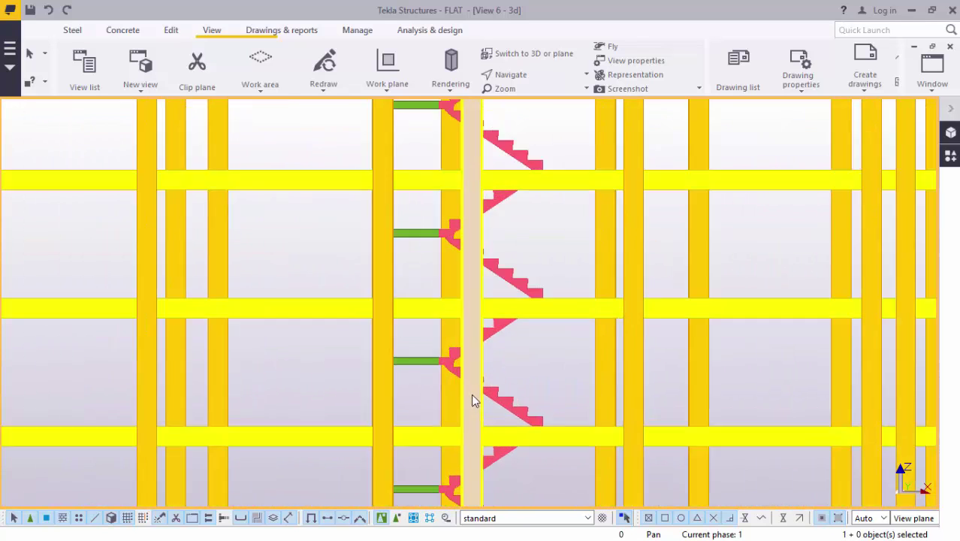
scroll(483, 234, "down", 2)
scroll(482, 234, "down", 5)
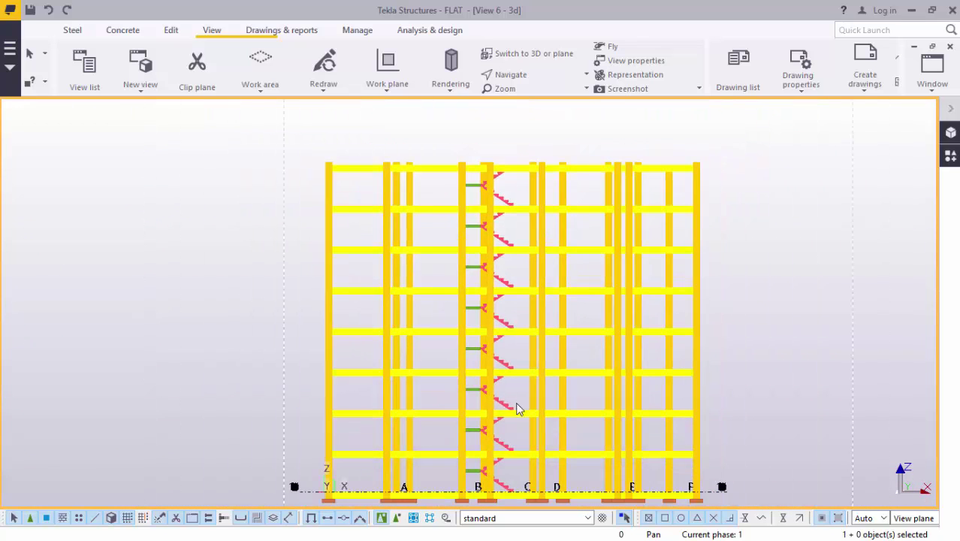
scroll(557, 392, "up", 5)
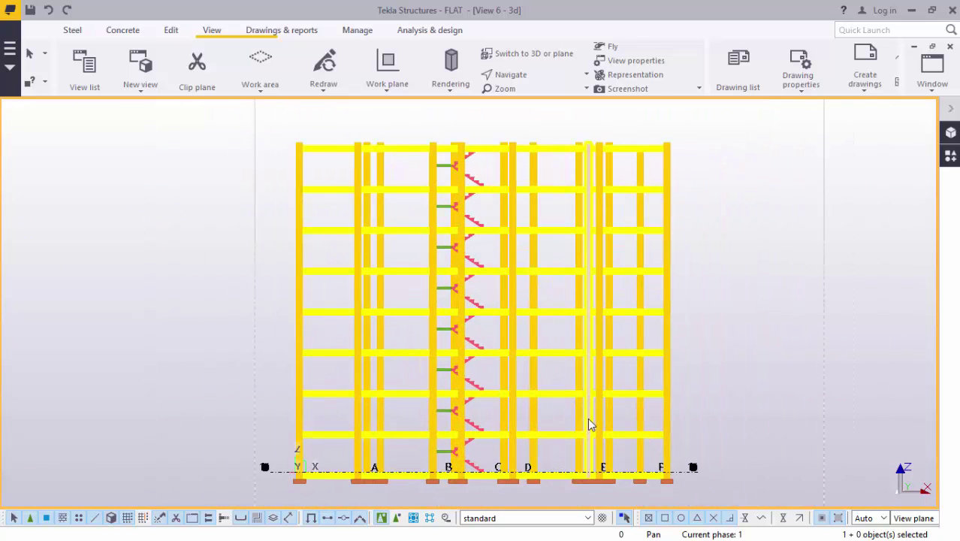
scroll(616, 410, "down", 3)
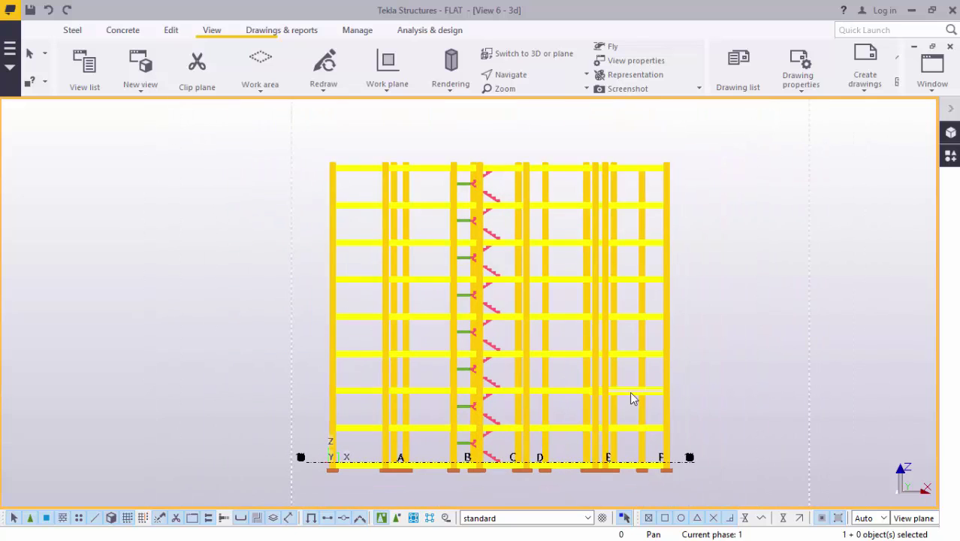
scroll(653, 224, "up", 1)
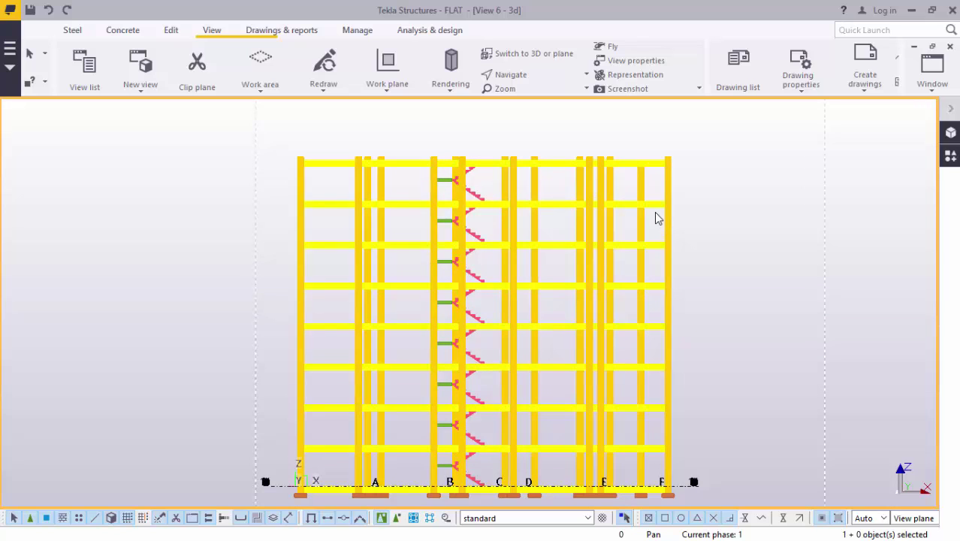
scroll(489, 227, "up", 1)
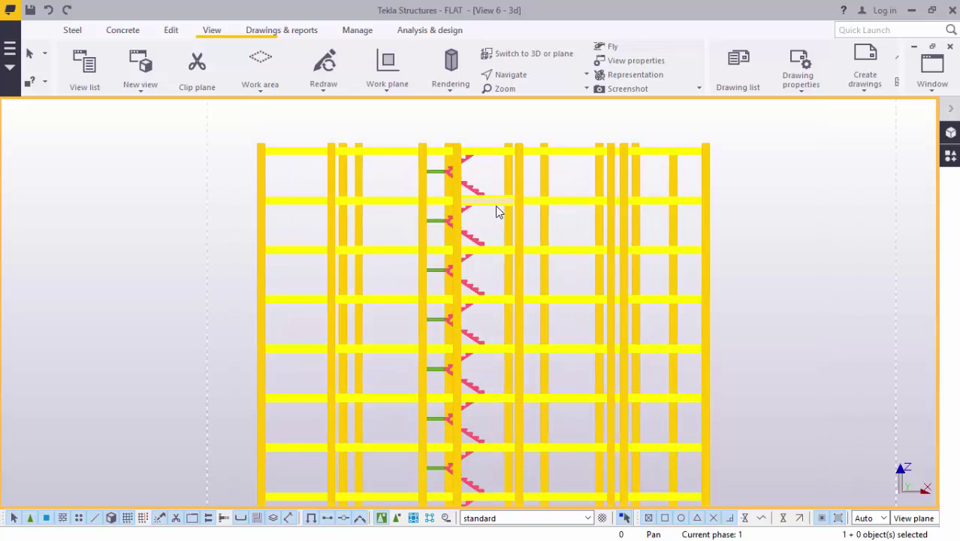